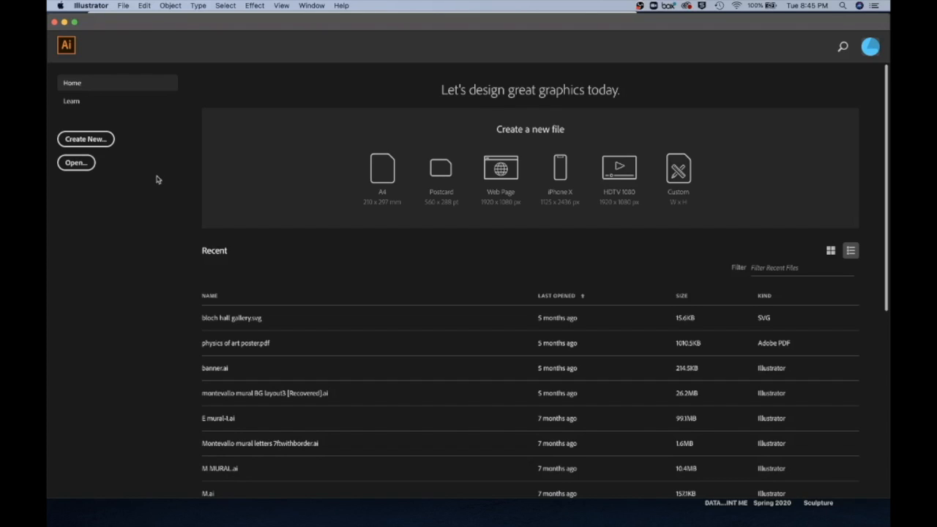
Create a landscape Letter document, 11 by 8.5 in, with 2 artboards, named Illustrator Test.
{"action": "left_click", "coordinate": [85, 145]}
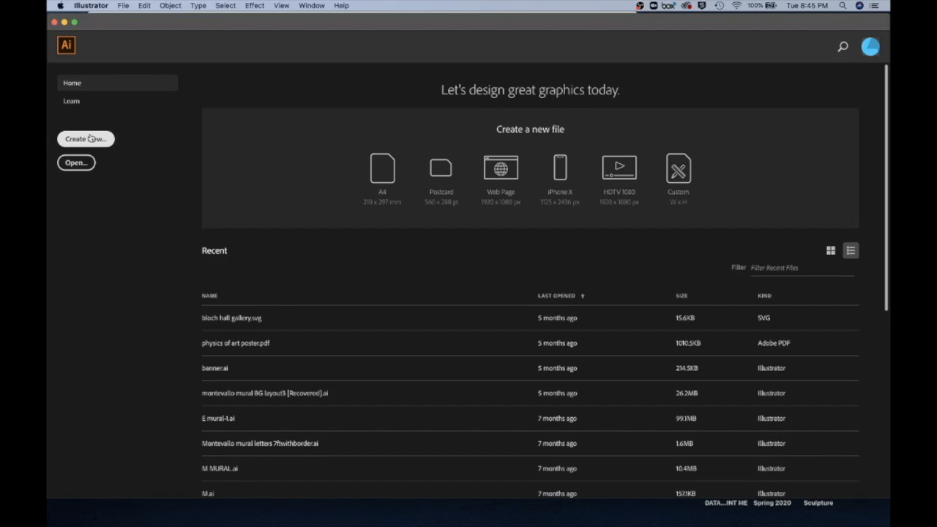
{"action": "left_click", "coordinate": [87, 140]}
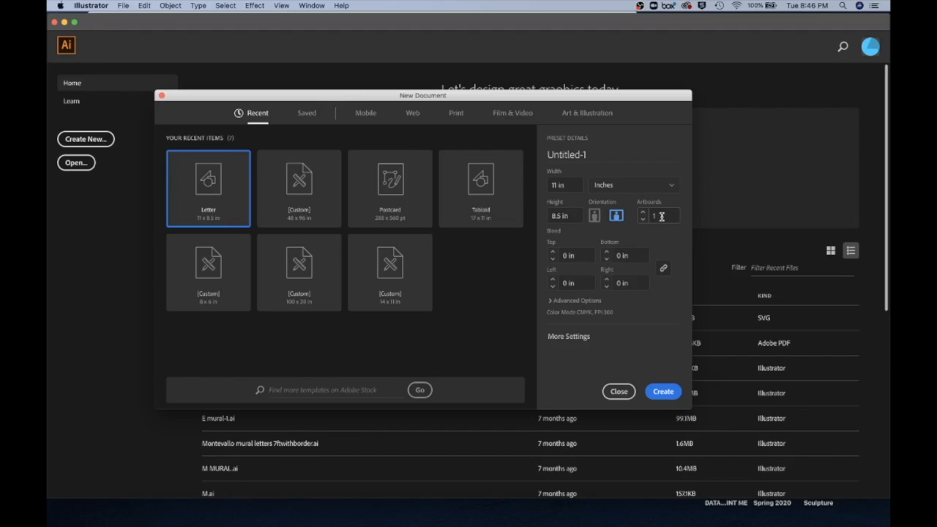
{"action": "left_click", "coordinate": [661, 217]}
{"action": "type", "text": "2"}
{"action": "left_click", "coordinate": [595, 154]}
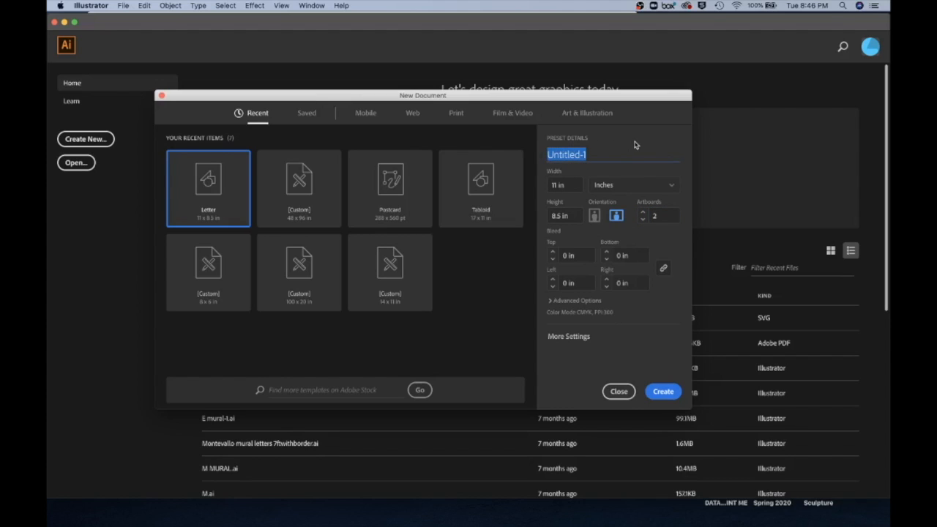
{"action": "type", "text": "I"}
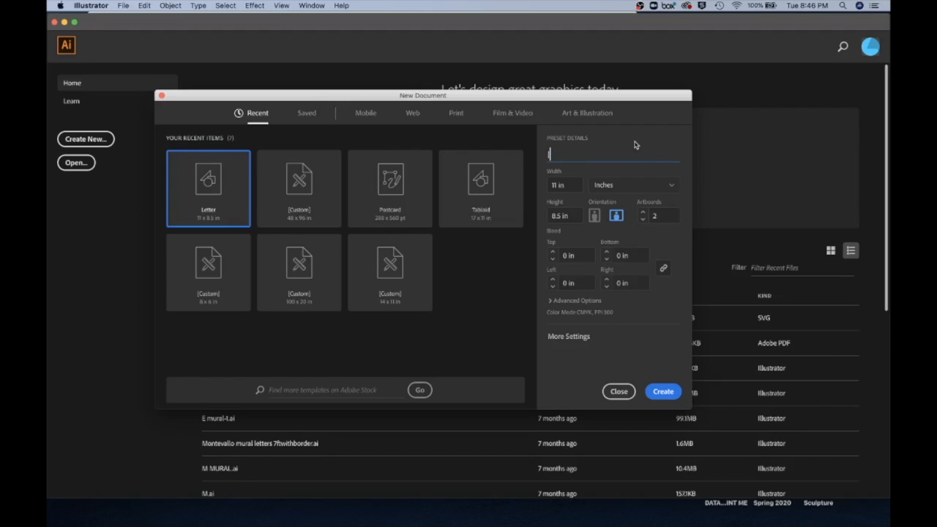
{"action": "type", "text": "lllustrator Test"}
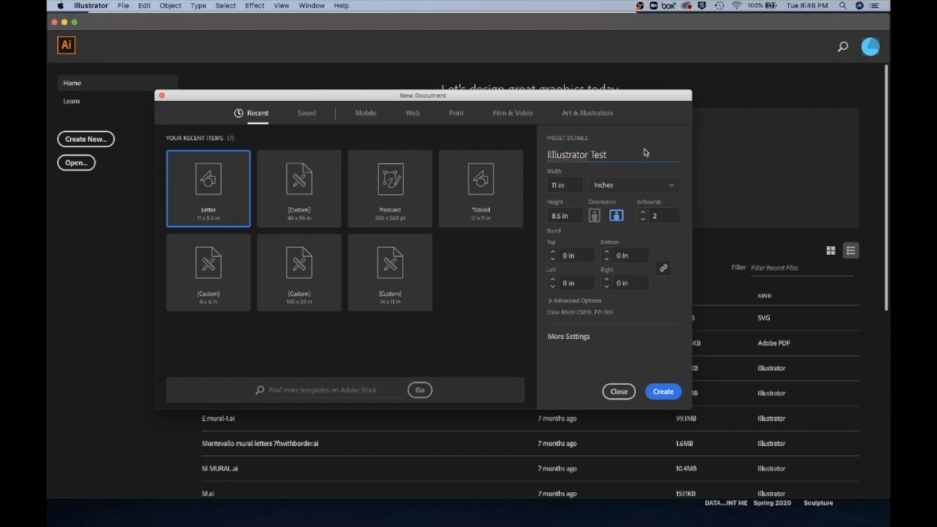
{"action": "left_click", "coordinate": [666, 393]}
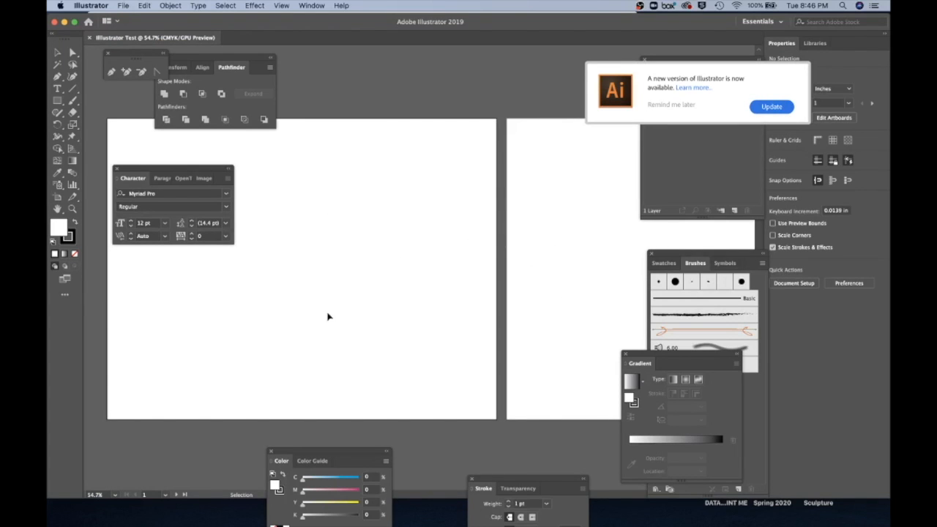
Postpone the notice about the new software version with the remind-later option.
{"action": "key", "text": "space"}
{"action": "left_click_drag", "start_coordinate": [349, 288], "coordinate": [437, 289]}
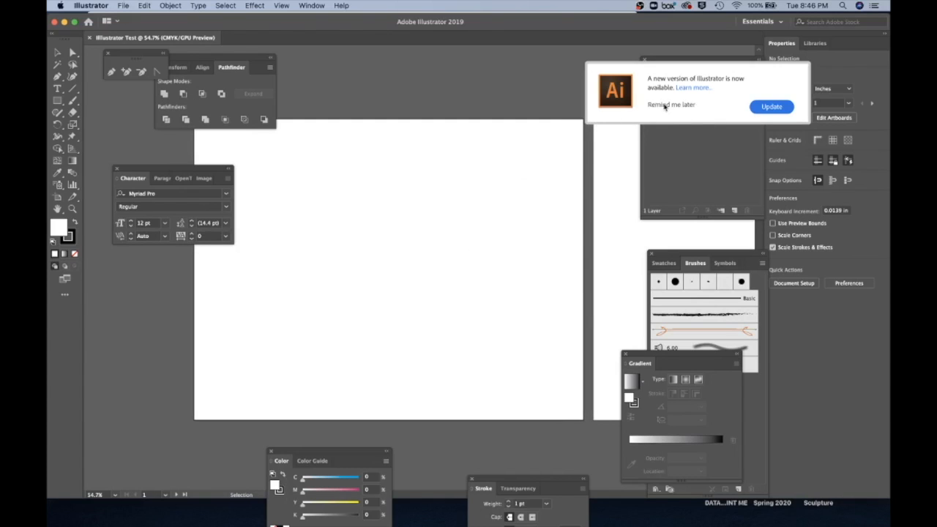
{"action": "left_click", "coordinate": [666, 104]}
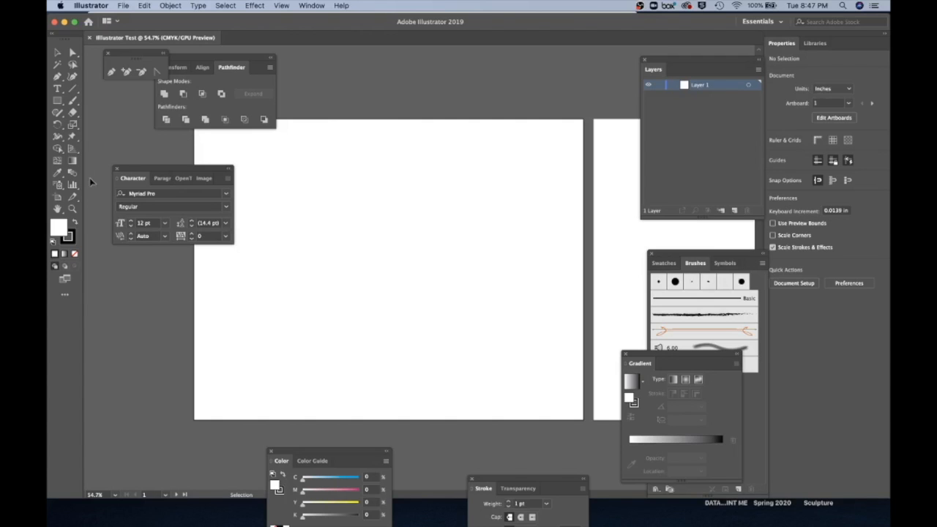
Clear the first artboard by moving the Character panel below it and the Pathfinder group above it, and shift Layers away from Properties.
{"action": "left_click_drag", "start_coordinate": [151, 169], "coordinate": [147, 444]}
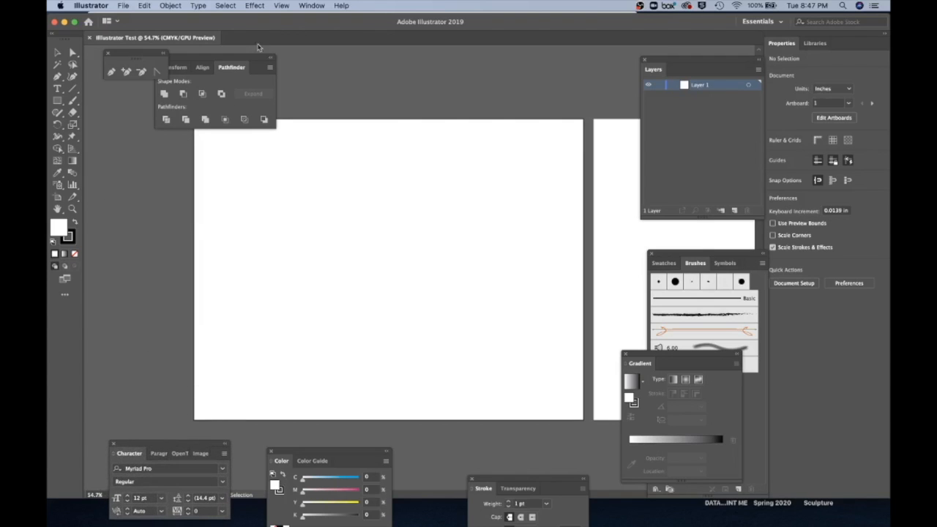
{"action": "left_click", "coordinate": [221, 62]}
{"action": "left_click_drag", "start_coordinate": [210, 63], "coordinate": [309, 35]}
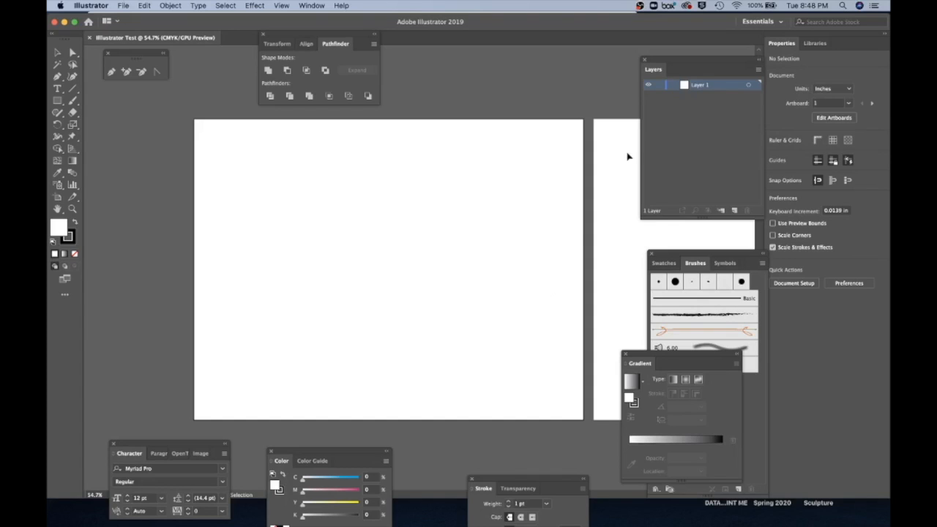
{"action": "mouse_move", "coordinate": [676, 60]}
{"action": "left_mouse_down"}
{"action": "mouse_move", "coordinate": [579, 58]}
{"action": "mouse_move", "coordinate": [668, 64]}
{"action": "left_mouse_up"}
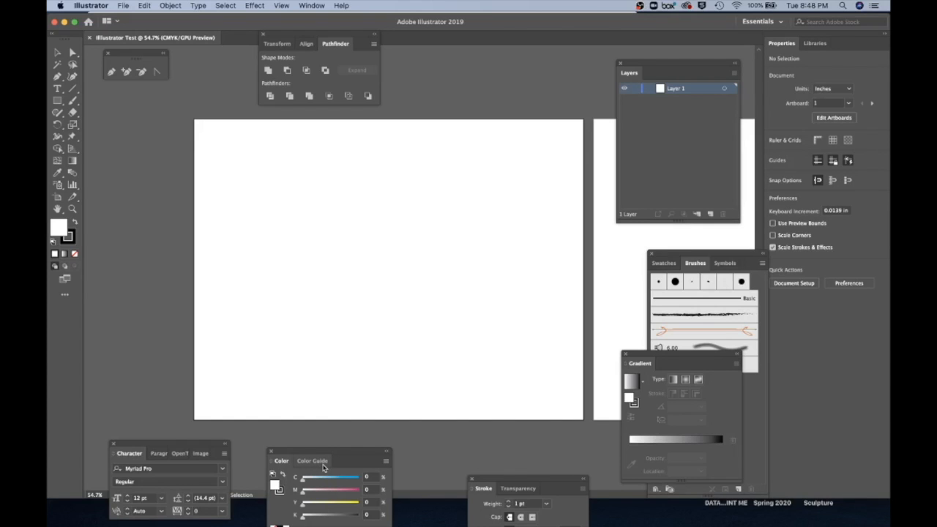
Reposition the Color panel beneath the first artboard and the Pathfinder group above its upper right part.
{"action": "left_click_drag", "start_coordinate": [323, 467], "coordinate": [445, 183]}
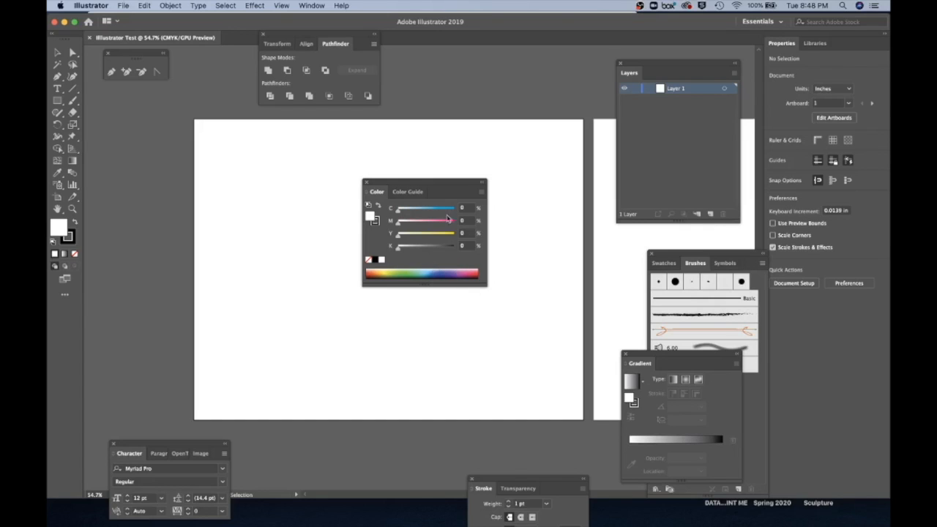
{"action": "left_click_drag", "start_coordinate": [421, 181], "coordinate": [353, 442]}
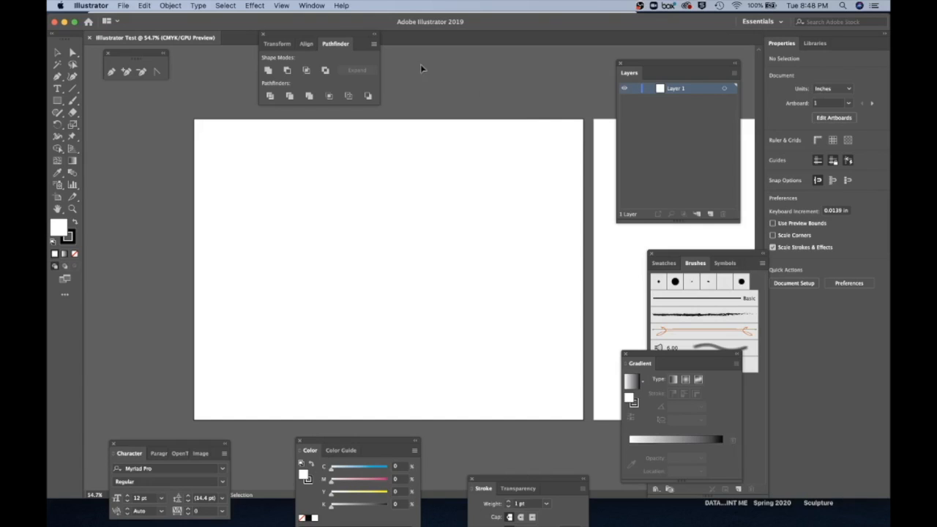
{"action": "left_click_drag", "start_coordinate": [338, 37], "coordinate": [486, 147]}
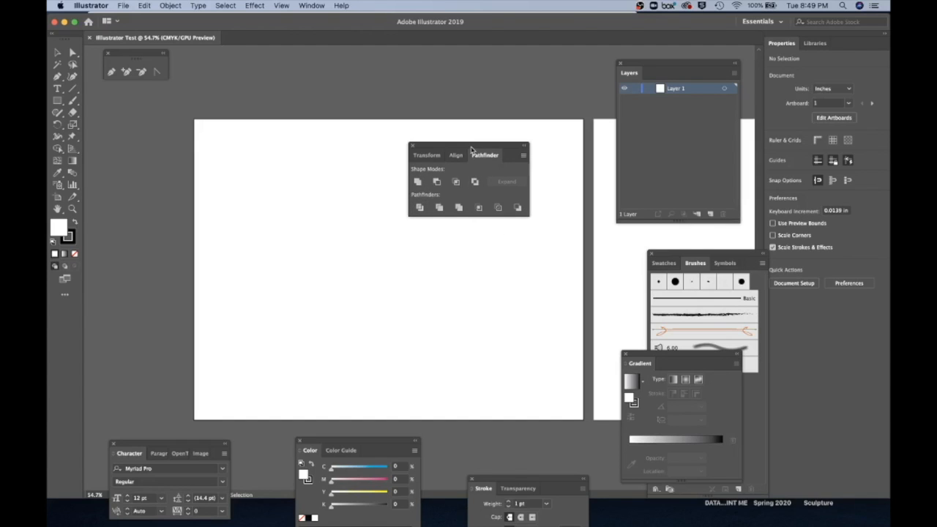
{"action": "left_click_drag", "start_coordinate": [472, 150], "coordinate": [493, 50]}
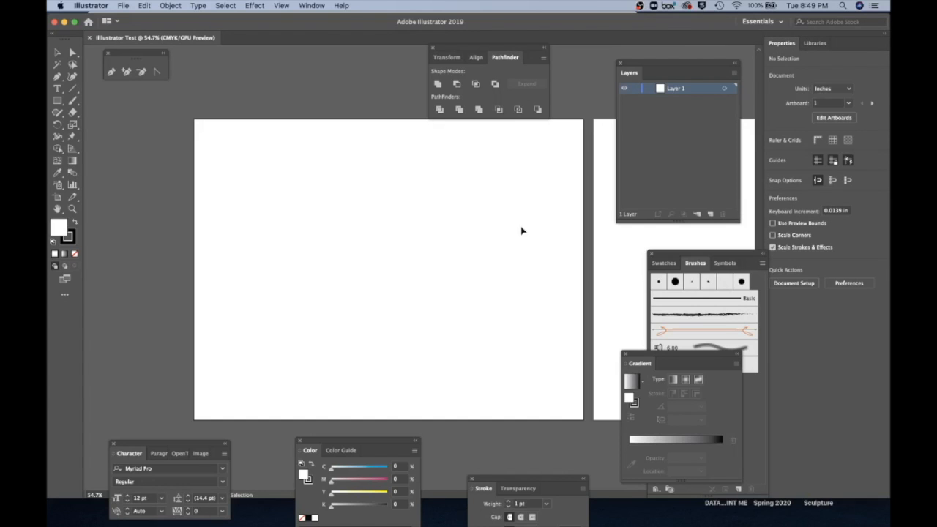
Toggle the Align panel on and off, and redisplay the Pathfinder panel.
{"action": "left_click", "coordinate": [312, 6]}
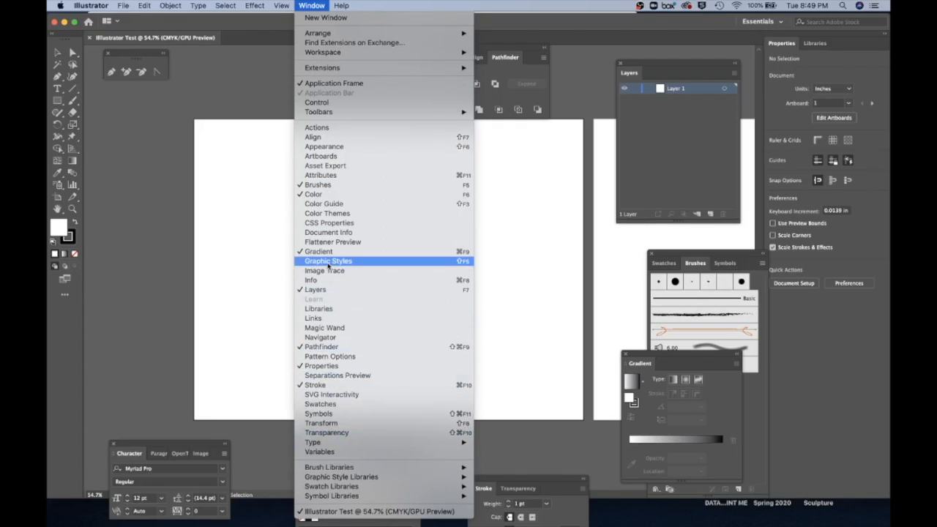
{"action": "left_click", "coordinate": [314, 138]}
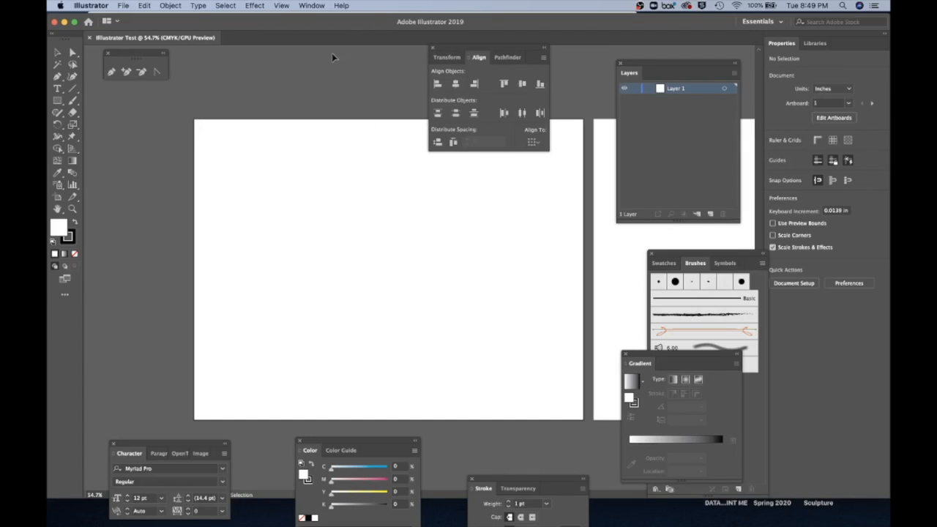
{"action": "left_click", "coordinate": [313, 6]}
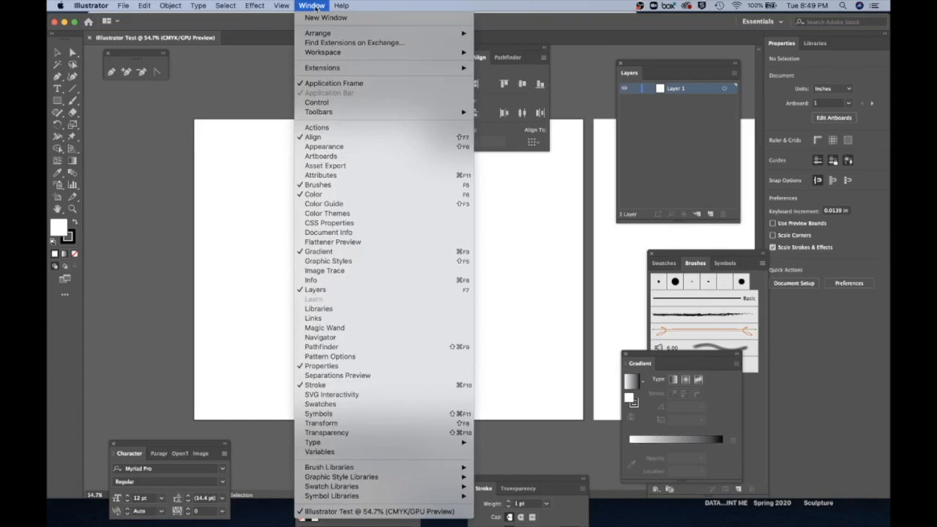
{"action": "left_click", "coordinate": [319, 140]}
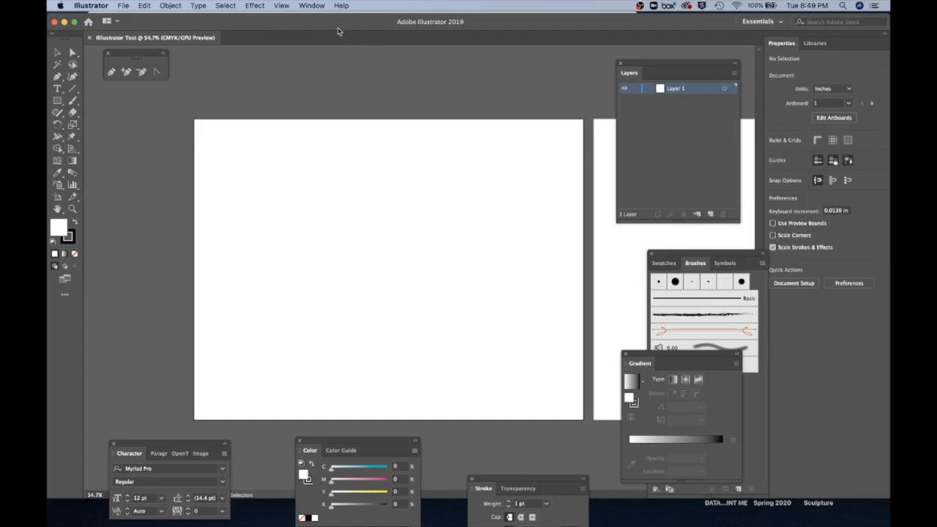
{"action": "left_click", "coordinate": [310, 5]}
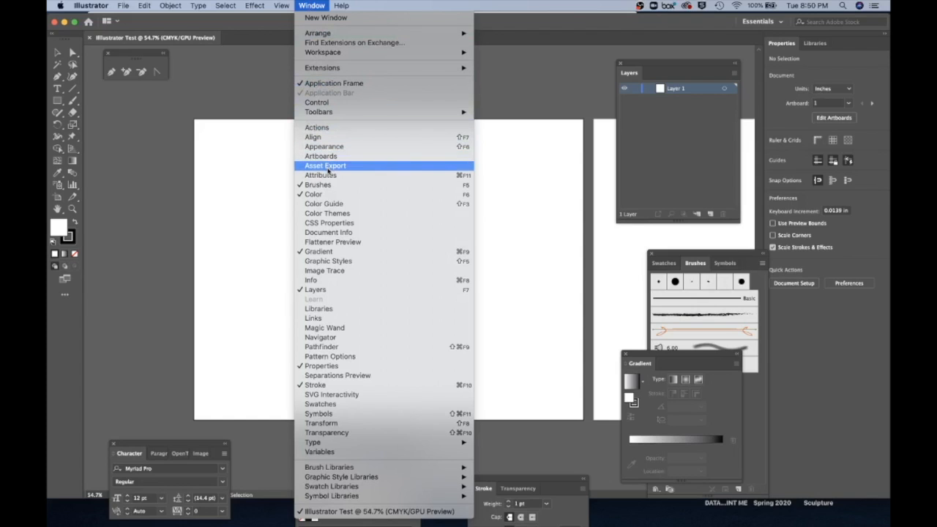
{"action": "left_click", "coordinate": [322, 346]}
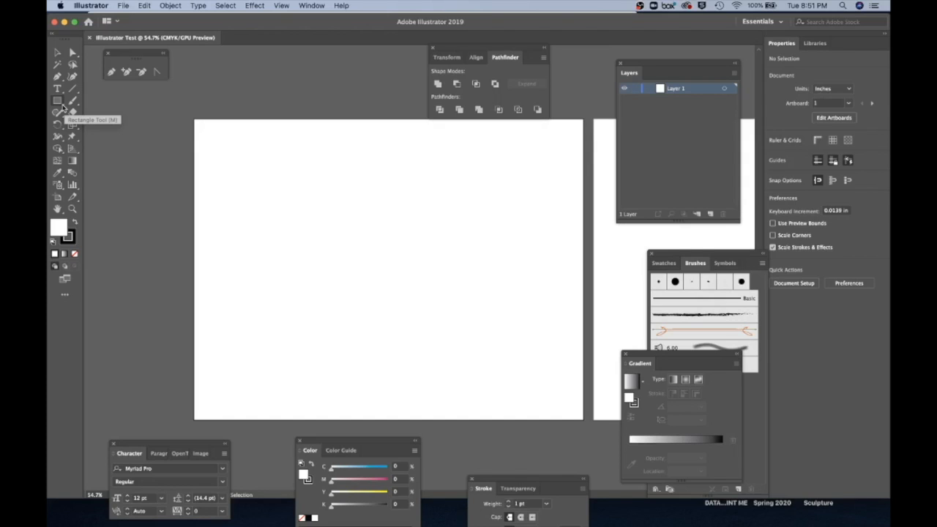
Choose the Rectangle tool and set the fill to a bright red, about C 5, M 100, Y 100, K 1.
{"action": "left_click", "coordinate": [62, 106]}
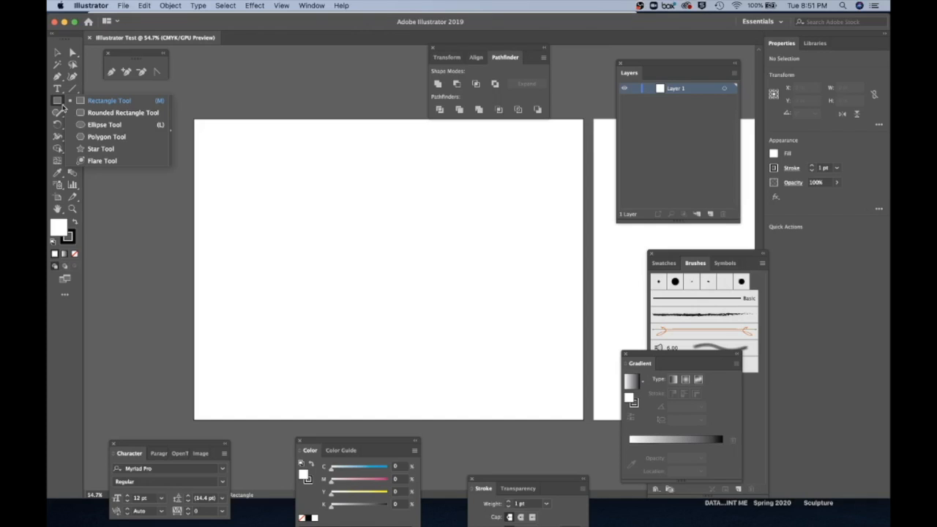
{"action": "left_click_drag", "start_coordinate": [62, 106], "coordinate": [98, 102]}
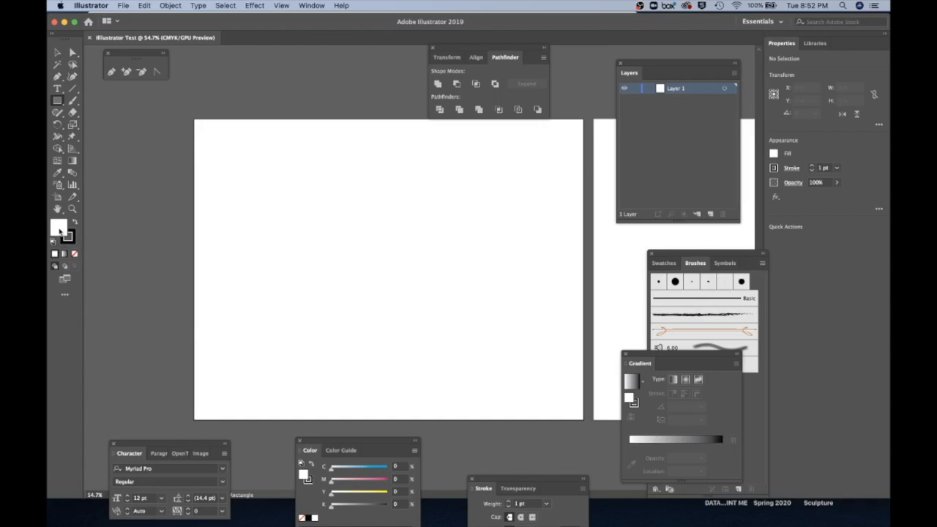
{"action": "double_click", "coordinate": [59, 229]}
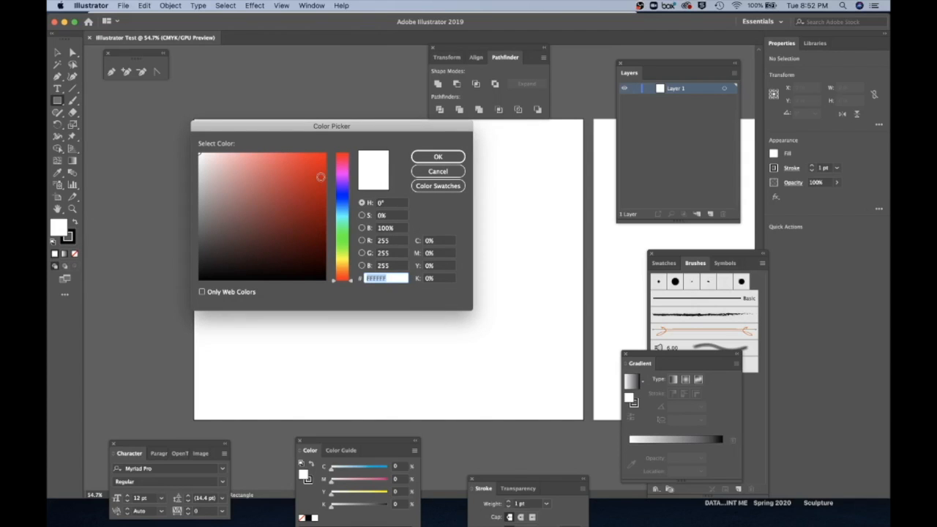
{"action": "left_click", "coordinate": [317, 166]}
{"action": "left_click", "coordinate": [439, 158]}
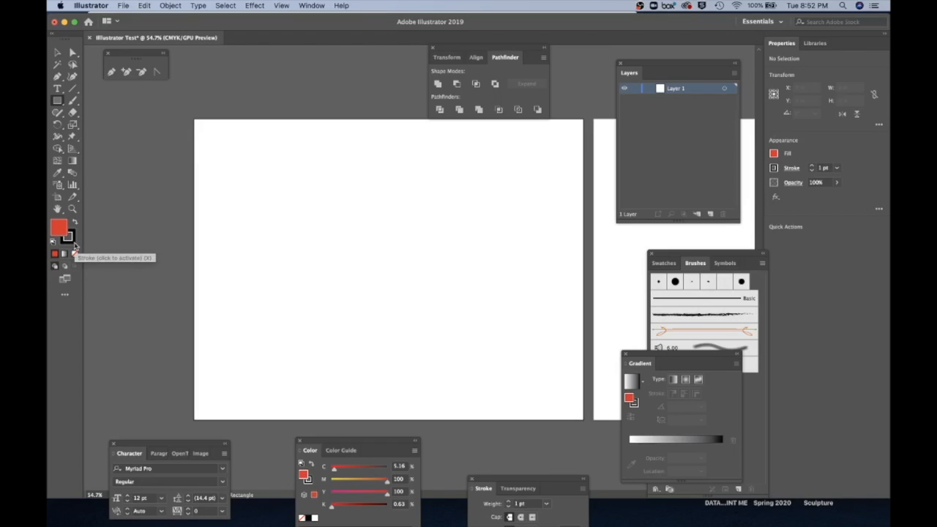
Set the stroke colour to a bright blue, 1F1FE8.
{"action": "double_click", "coordinate": [68, 238]}
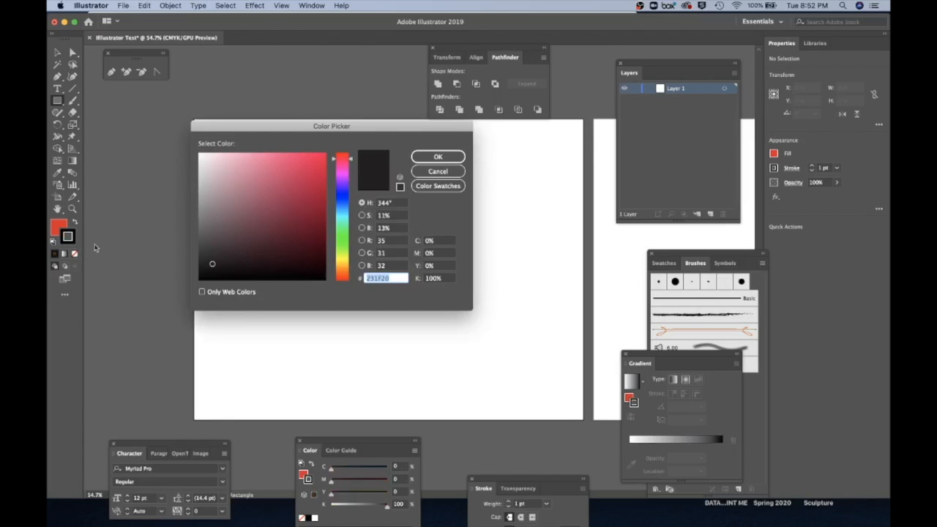
{"action": "left_click", "coordinate": [342, 196]}
{"action": "left_click", "coordinate": [309, 163]}
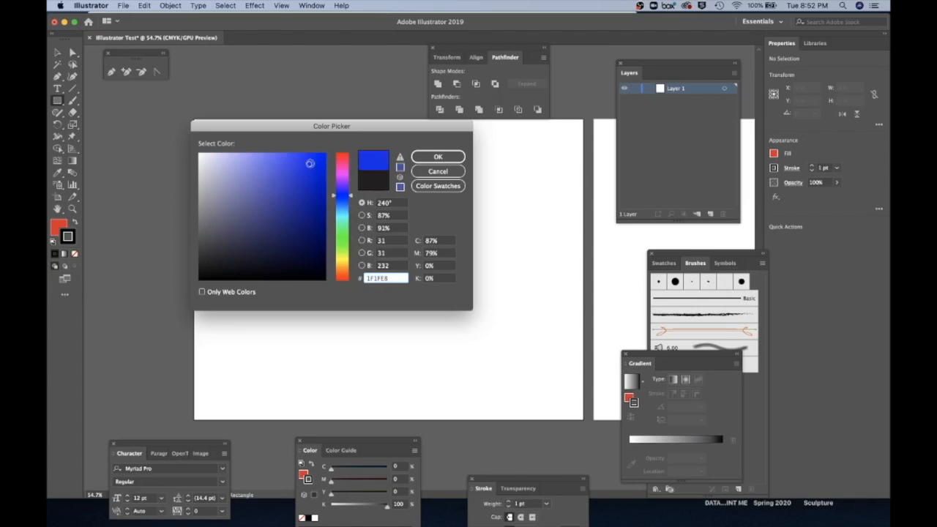
{"action": "left_click", "coordinate": [431, 156]}
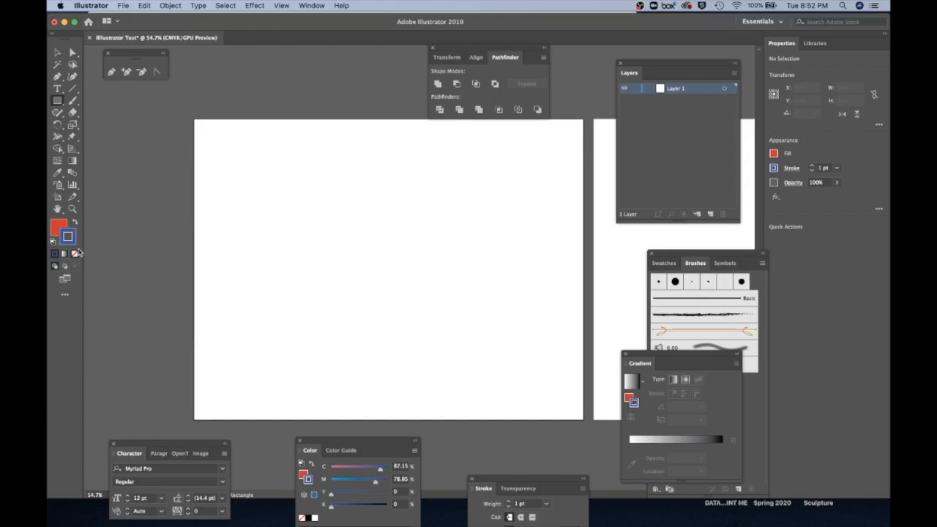
Draw a rectangle about 2.99 by 1.70 in near the first artboard's upper left and a square about 1.70 in beside it.
{"action": "left_click", "coordinate": [55, 229]}
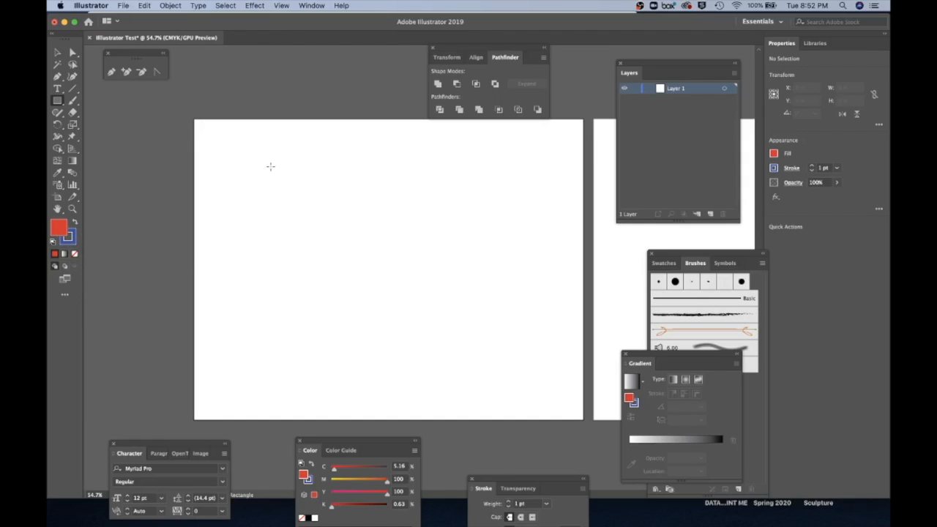
{"action": "left_click", "coordinate": [57, 101]}
{"action": "left_click_drag", "start_coordinate": [241, 159], "coordinate": [347, 220]}
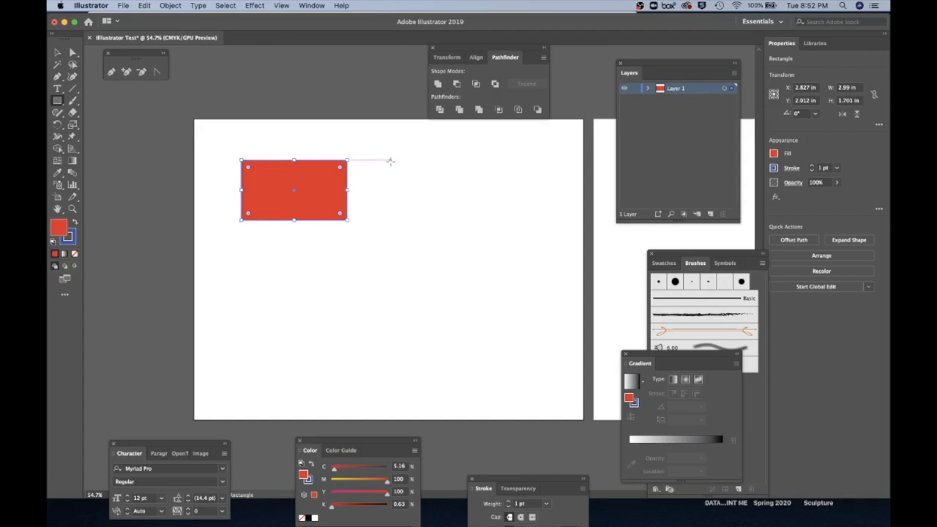
{"action": "left_click_drag", "start_coordinate": [390, 160], "coordinate": [444, 219]}
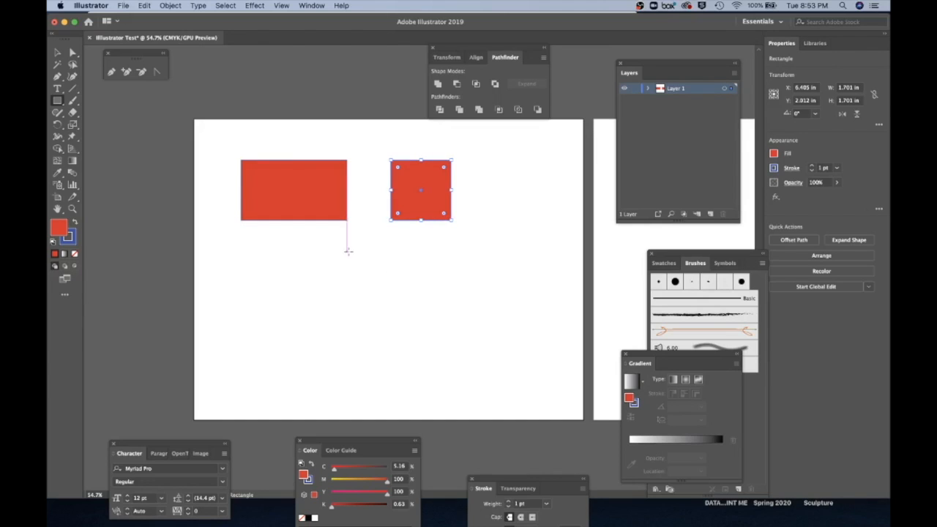
Draw a rounded rectangle about 3.54 by 2.33 in below the first rectangle and a rounded square about 2.61 in beside it.
{"action": "left_click", "coordinate": [60, 103]}
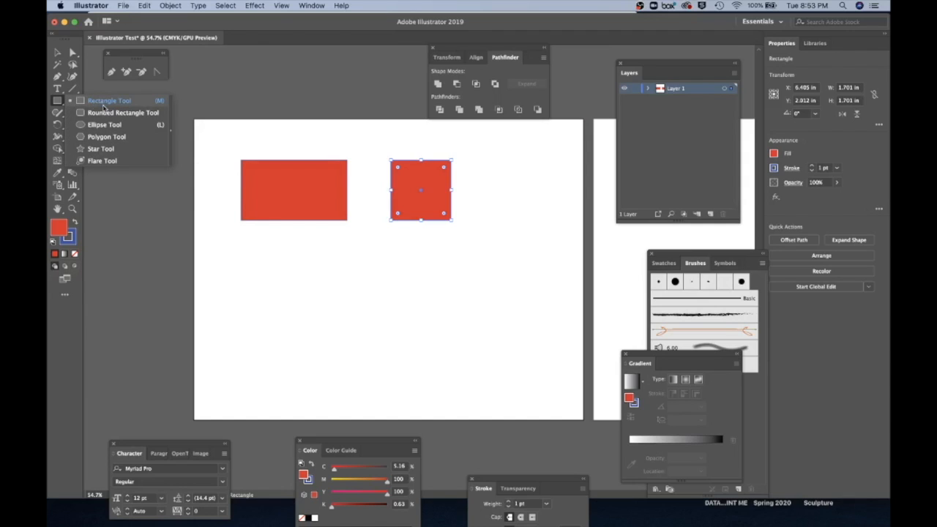
{"action": "left_click", "coordinate": [105, 114]}
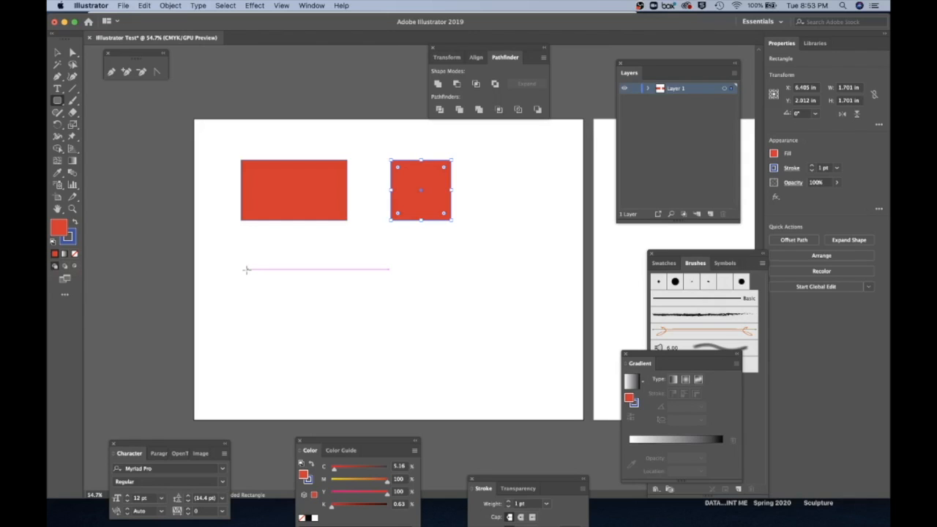
{"action": "left_click_drag", "start_coordinate": [246, 270], "coordinate": [372, 351]}
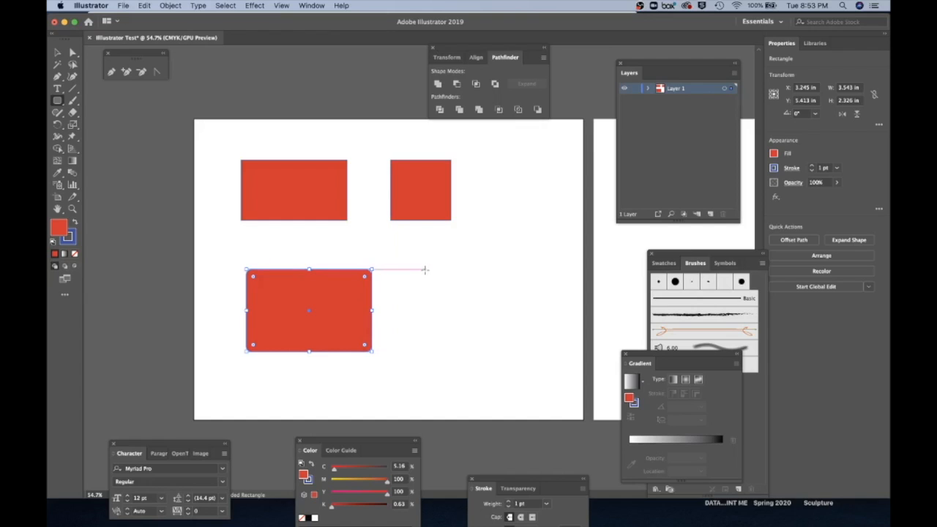
{"action": "left_click_drag", "start_coordinate": [424, 269], "coordinate": [517, 360]}
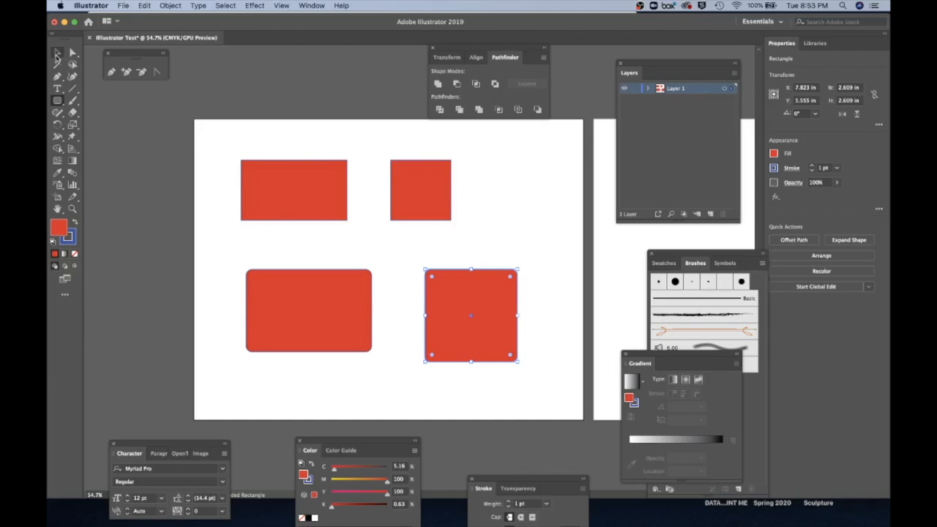
Select all four rectangles and squares on the first artboard and delete them.
{"action": "left_click", "coordinate": [58, 54]}
{"action": "left_click", "coordinate": [348, 300], "text": "shift"}
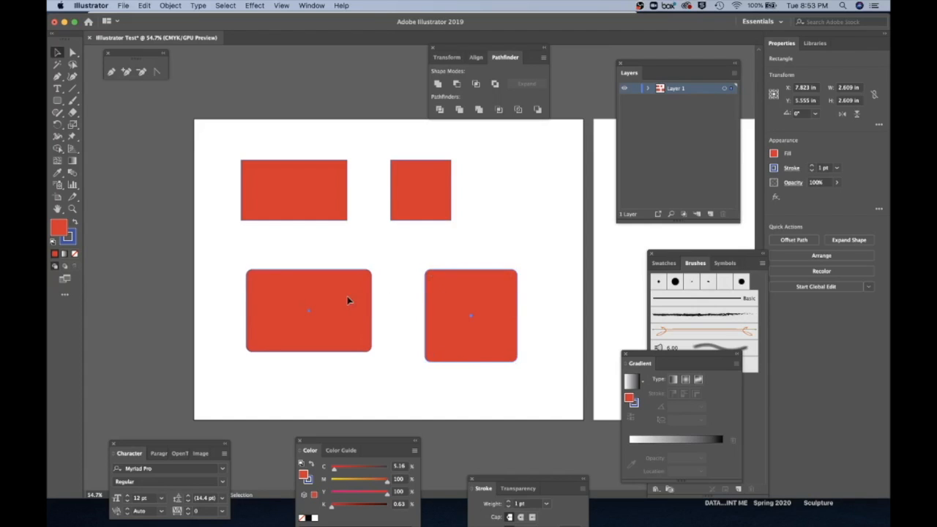
{"action": "left_click", "coordinate": [317, 209], "text": "shift"}
{"action": "left_click", "coordinate": [399, 200], "text": "shift"}
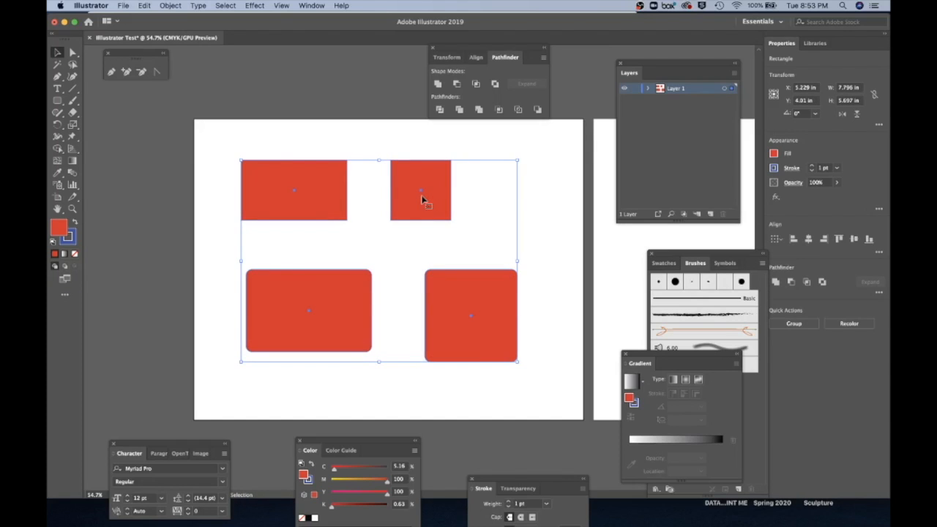
{"action": "key", "text": "Delete"}
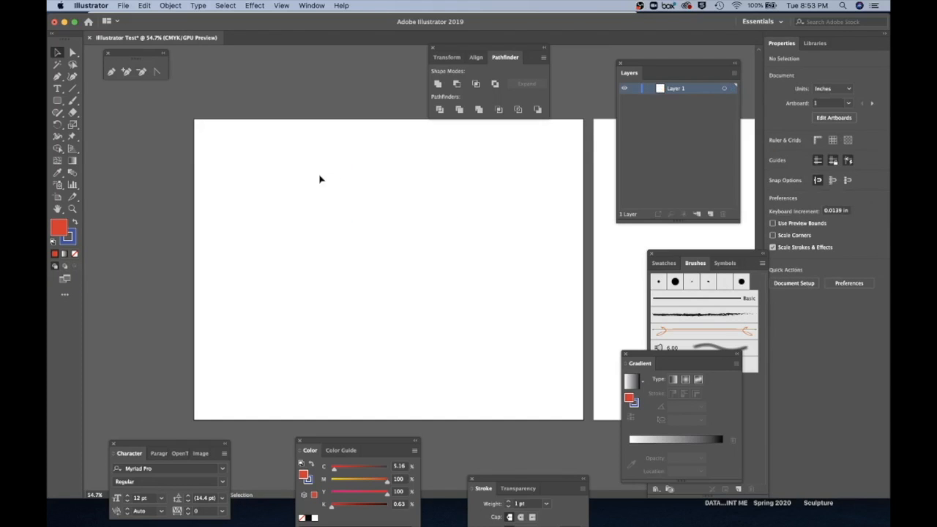
Draw an ellipse about 3.76 by 1.83 in near the first artboard's upper left and a circle about 1.42 in beside it.
{"action": "left_click", "coordinate": [62, 104]}
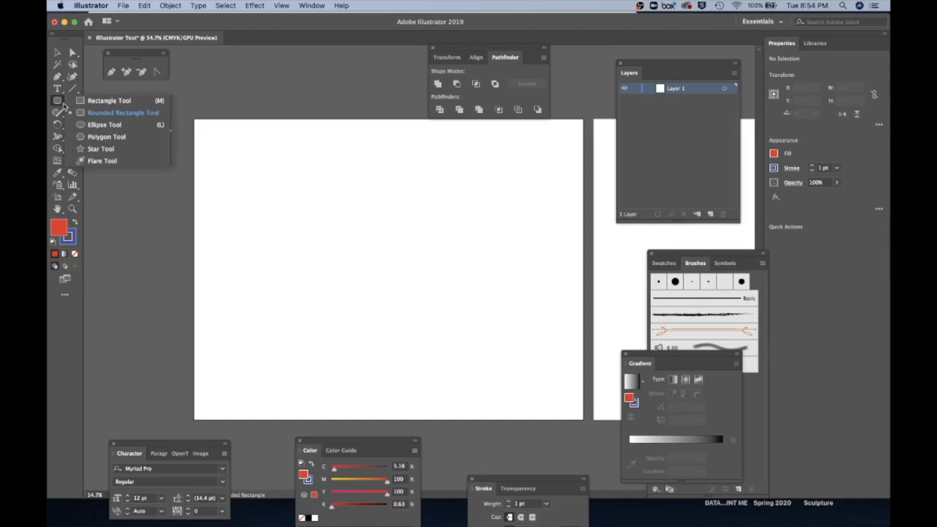
{"action": "left_click", "coordinate": [110, 125]}
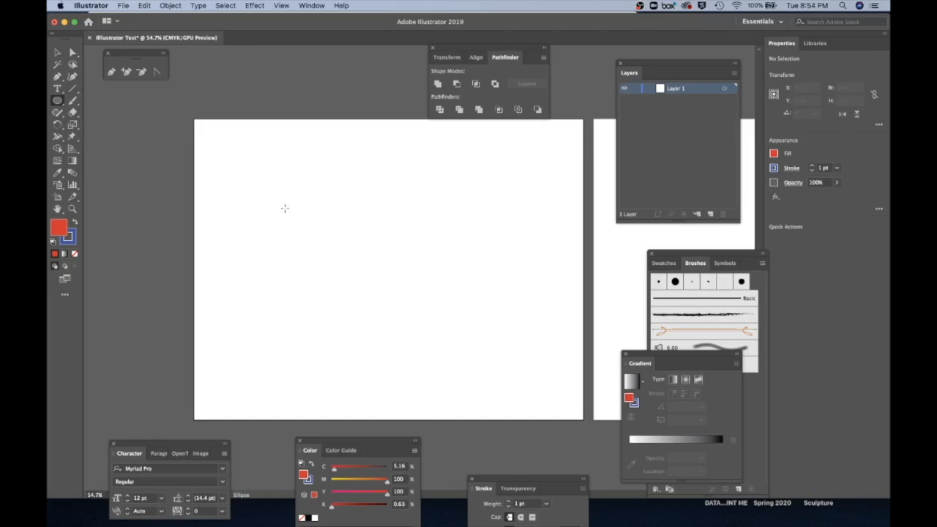
{"action": "left_click_drag", "start_coordinate": [234, 162], "coordinate": [368, 227]}
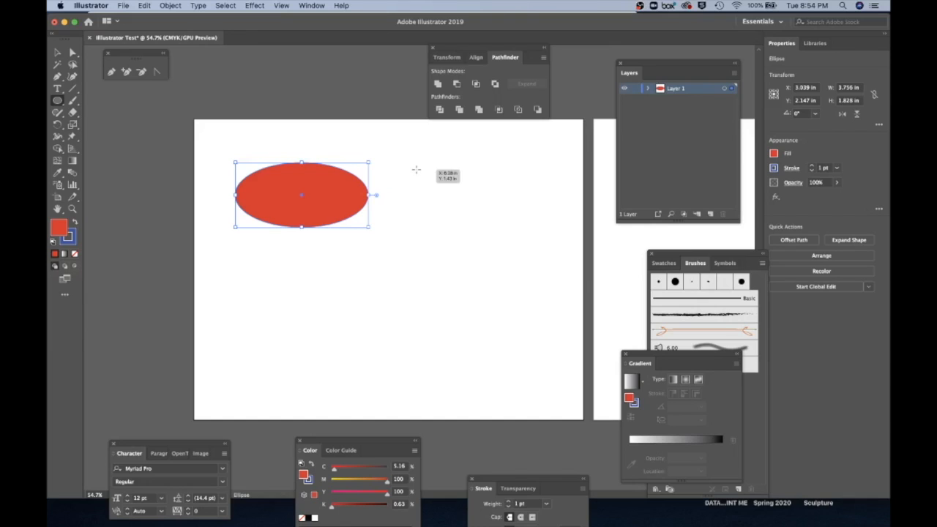
{"action": "left_click_drag", "start_coordinate": [415, 169], "coordinate": [466, 219]}
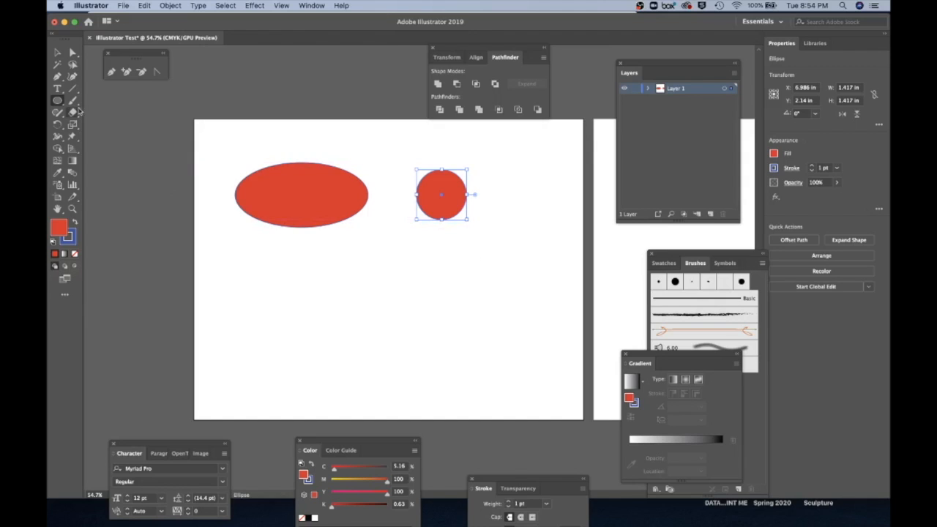
Draw a slightly rotated hexagon about 2.05 by 1.82 in below the ellipse with the Polygon tool.
{"action": "left_click", "coordinate": [59, 101]}
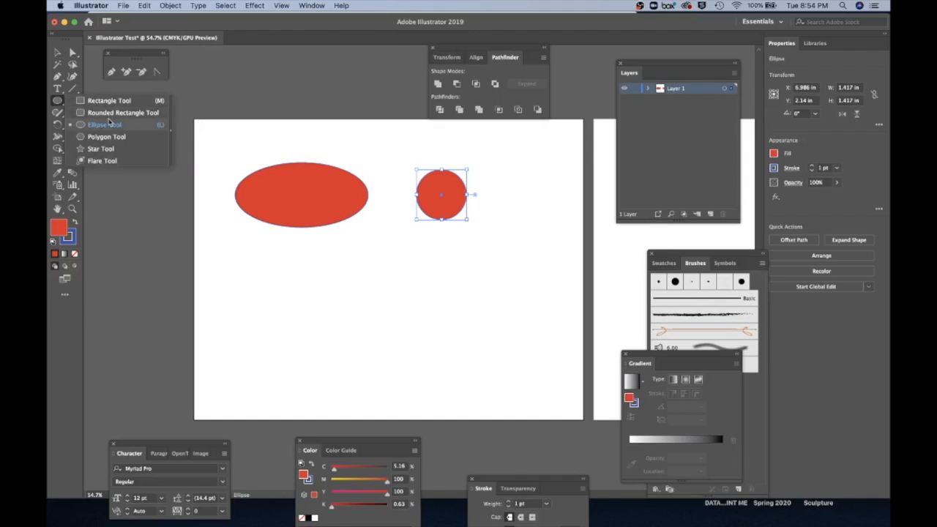
{"action": "left_click", "coordinate": [108, 137]}
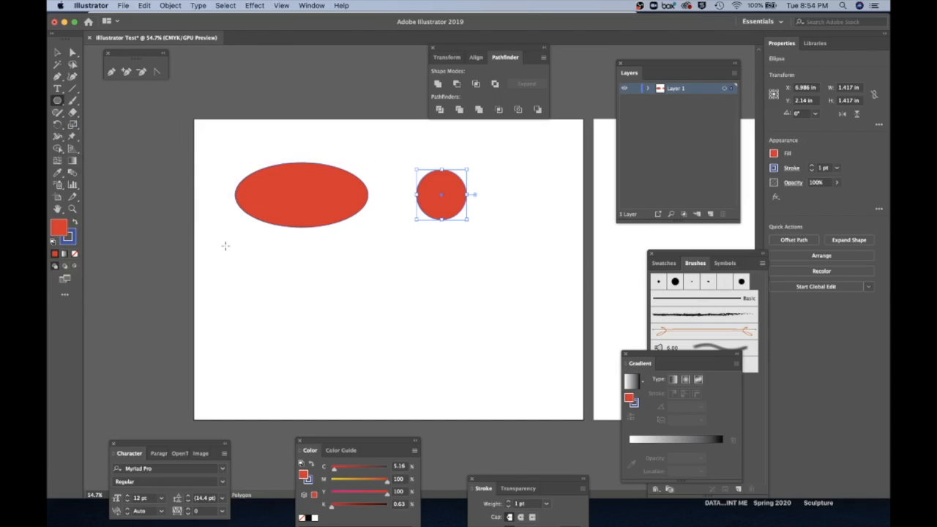
{"action": "left_click_drag", "start_coordinate": [246, 283], "coordinate": [266, 313]}
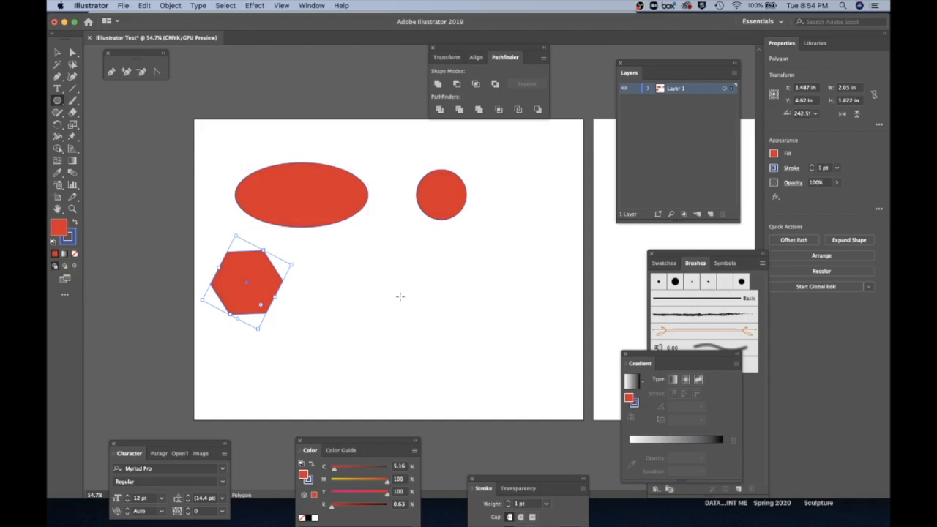
Create a five-sided polygon with a radius of 1.0261 in to the right of the hexagon.
{"action": "left_click", "coordinate": [361, 268]}
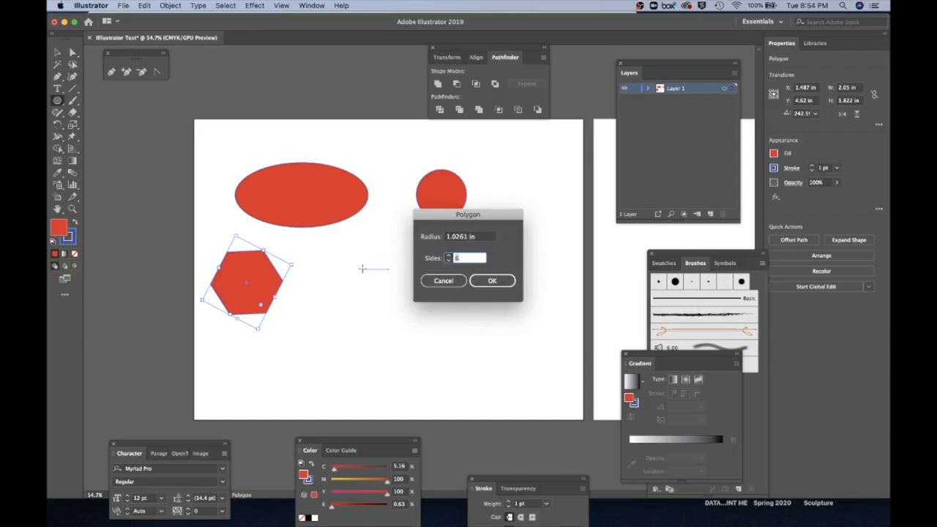
{"action": "left_click_drag", "start_coordinate": [504, 218], "coordinate": [462, 247]}
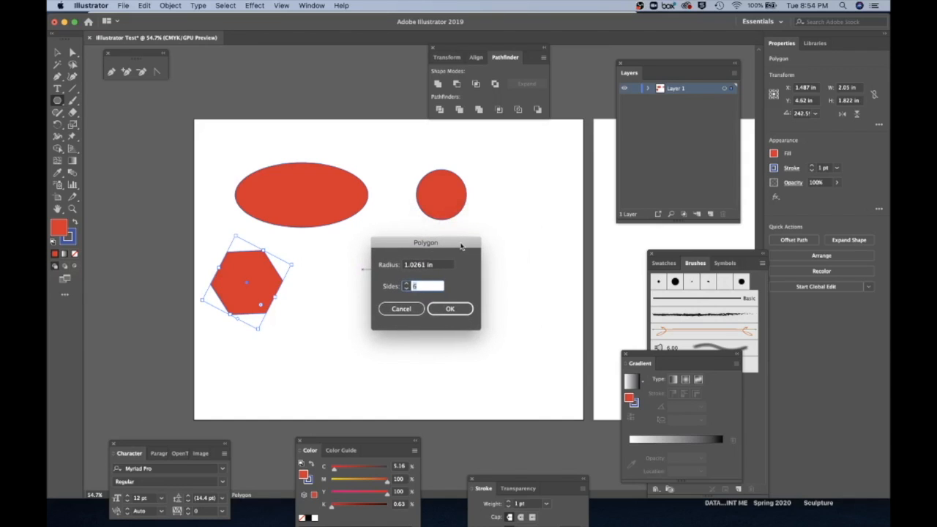
{"action": "left_click", "coordinate": [405, 289]}
{"action": "left_click", "coordinate": [459, 313]}
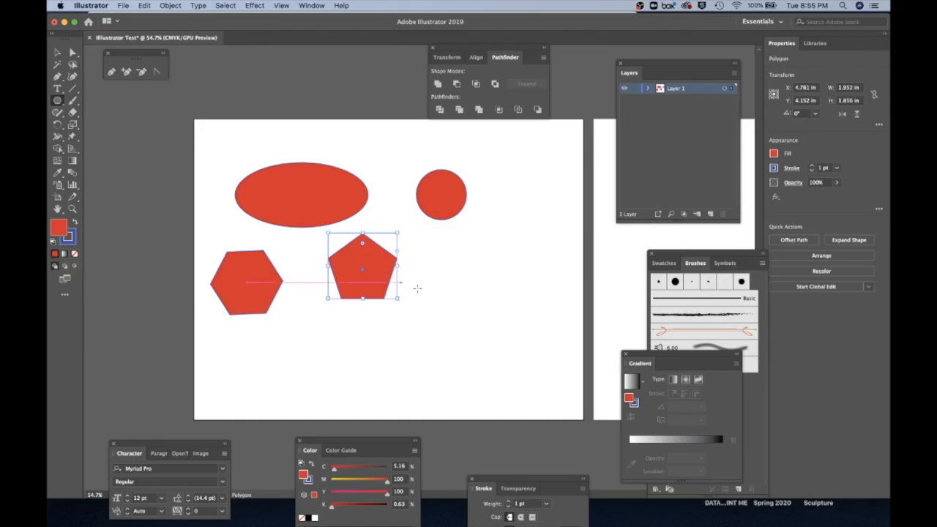
Create a three-sided polygon with a 2 in radius below the circle, and draw a tilted triangle about 2.63 by 2.35 in below the hexagon.
{"action": "left_click", "coordinate": [474, 273]}
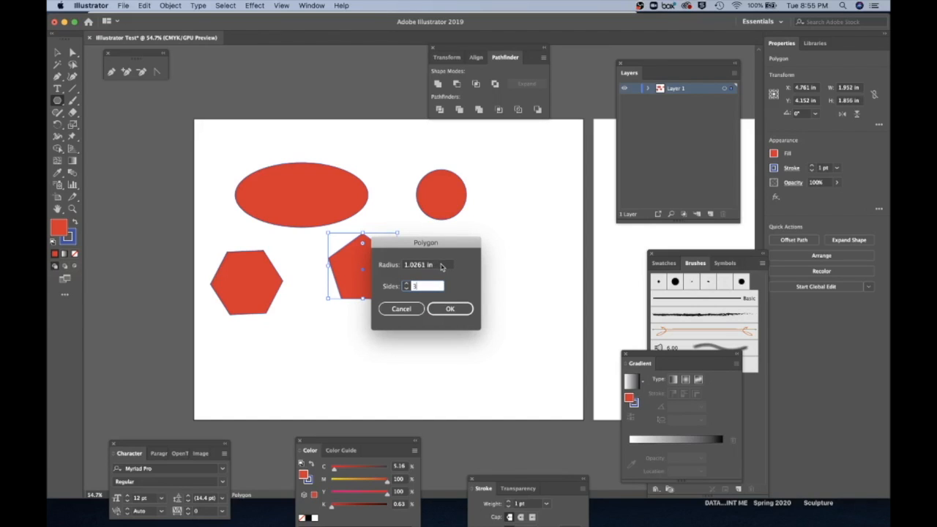
{"action": "key", "text": "Tab"}
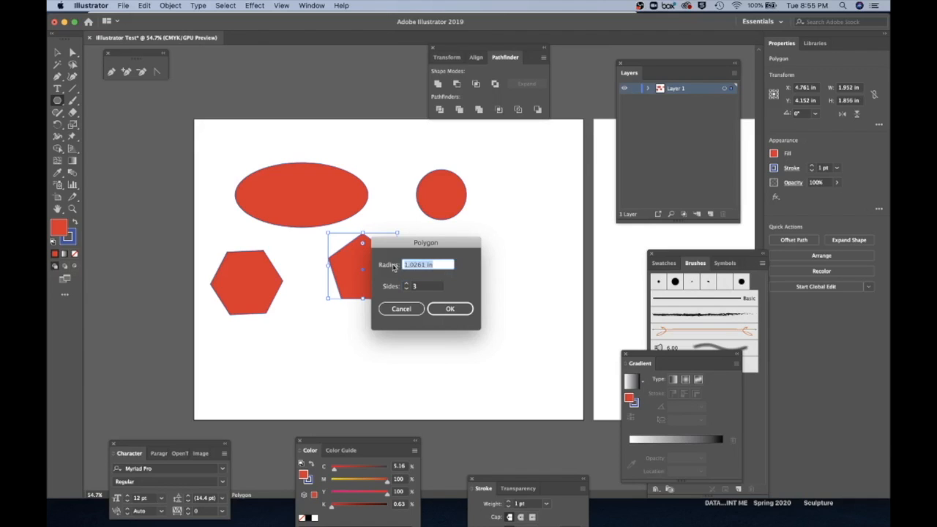
{"action": "type", "text": "2"}
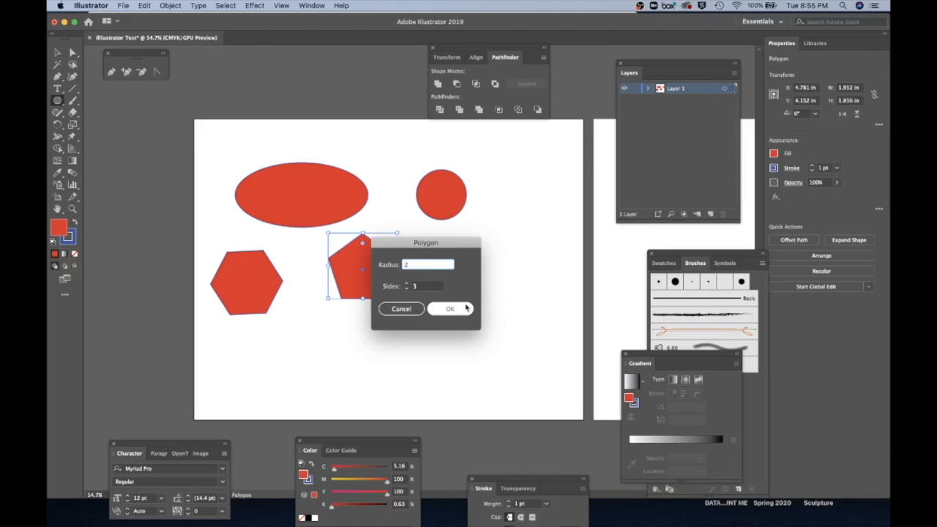
{"action": "left_click", "coordinate": [450, 308]}
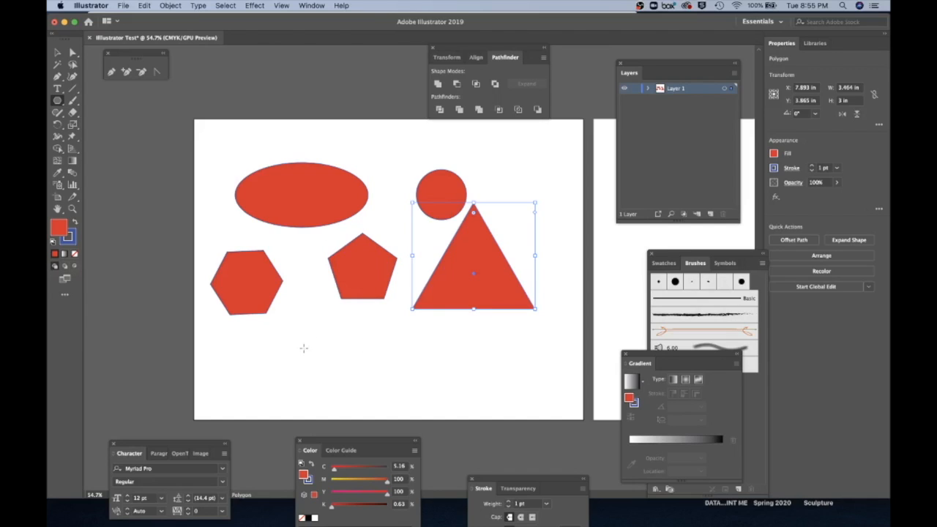
{"action": "left_click_drag", "start_coordinate": [304, 348], "coordinate": [344, 369]}
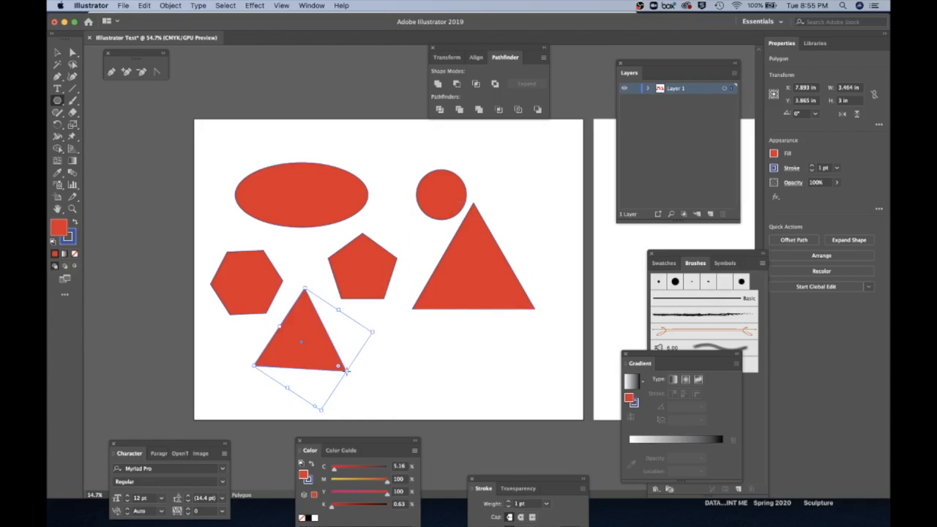
Create a nearly circular, many-sided polygon with a radius of 1.5192 in to the right of the tilted triangle.
{"action": "left_click", "coordinate": [435, 357]}
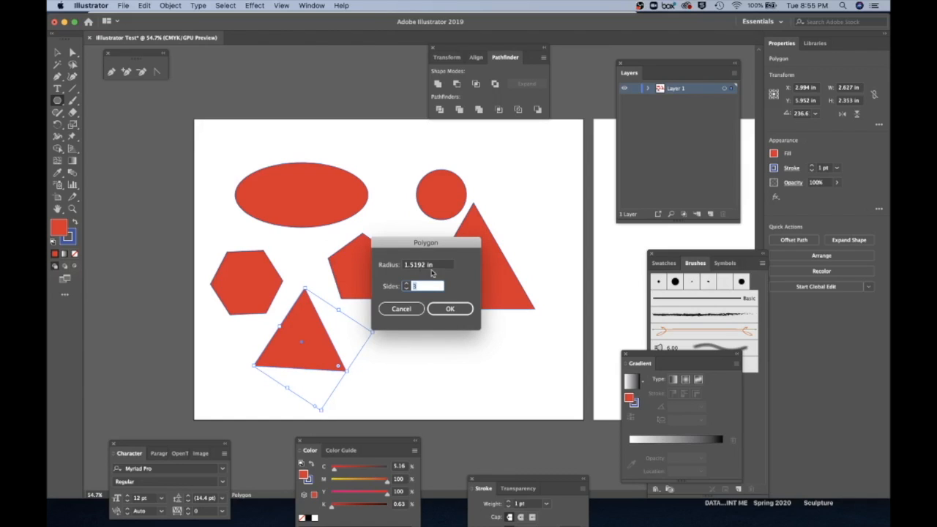
{"action": "left_click", "coordinate": [406, 290]}
{"action": "left_click", "coordinate": [406, 290]}
{"action": "left_click", "coordinate": [407, 284]}
{"action": "left_click", "coordinate": [406, 285]}
{"action": "left_click", "coordinate": [406, 285]}
{"action": "left_click", "coordinate": [406, 285]}
{"action": "left_click", "coordinate": [406, 284]}
{"action": "left_click", "coordinate": [450, 309]}
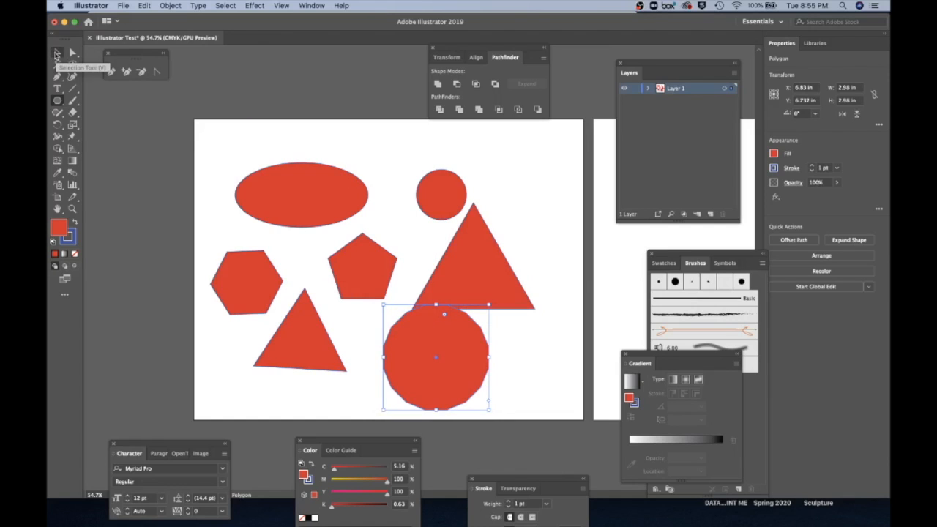
Move the large triangle up and to the right, clear of the many-sided polygon.
{"action": "left_click", "coordinate": [57, 55]}
{"action": "left_click", "coordinate": [466, 259]}
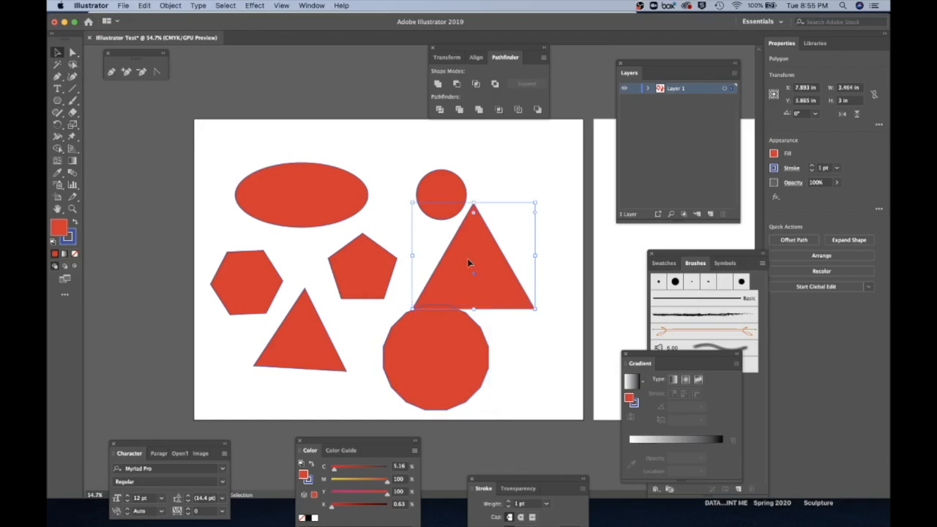
{"action": "left_click_drag", "start_coordinate": [469, 264], "coordinate": [503, 217]}
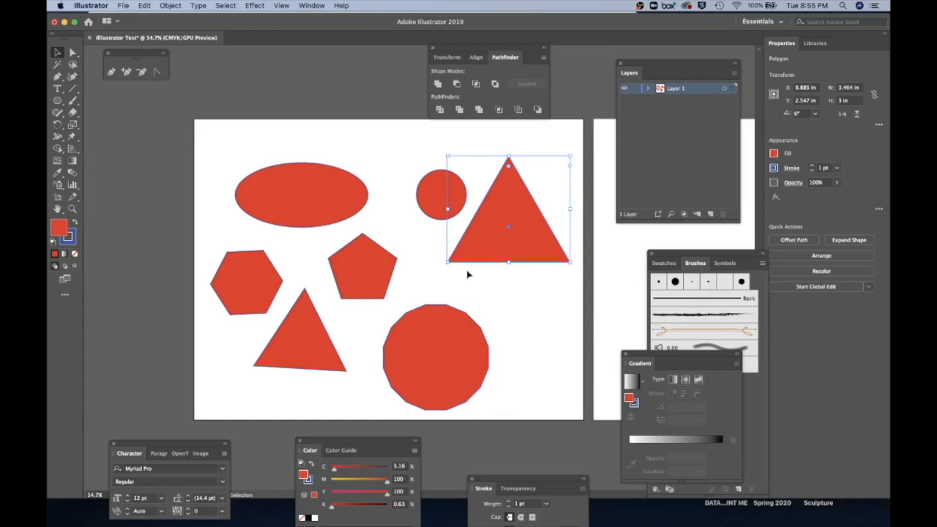
Select all the ellipses and polygons on the first artboard and delete them.
{"action": "left_click", "coordinate": [428, 189], "text": "shift"}
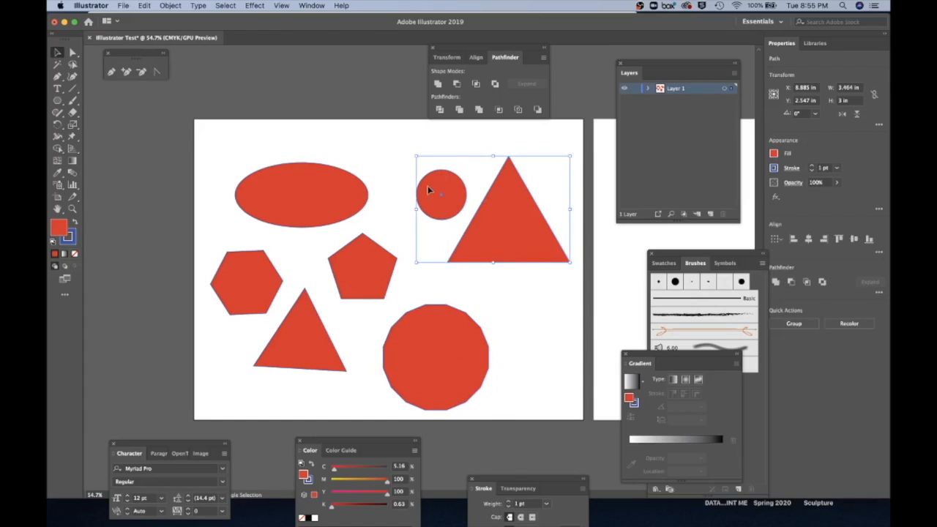
{"action": "left_click", "coordinate": [351, 192], "text": "shift"}
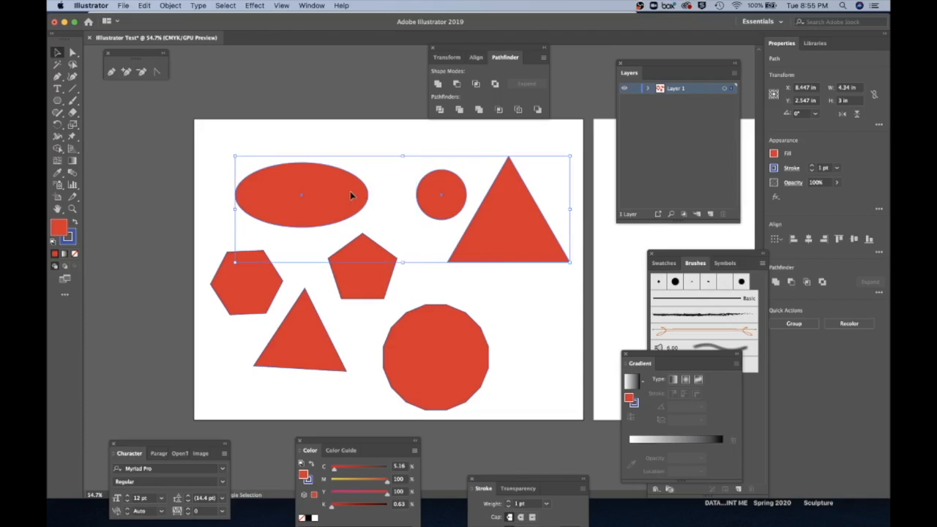
{"action": "left_click", "coordinate": [262, 281], "text": "shift"}
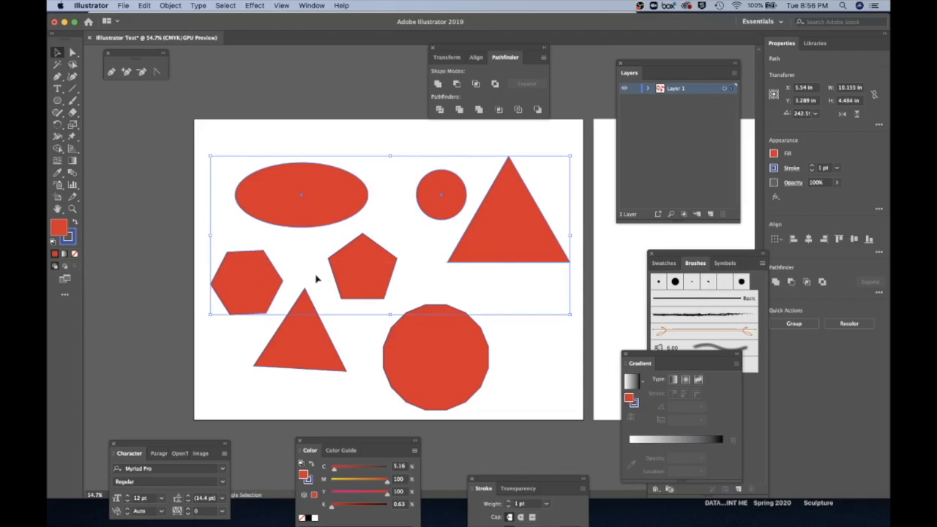
{"action": "left_click", "coordinate": [312, 346], "text": "shift"}
{"action": "left_click", "coordinate": [430, 389], "text": "shift"}
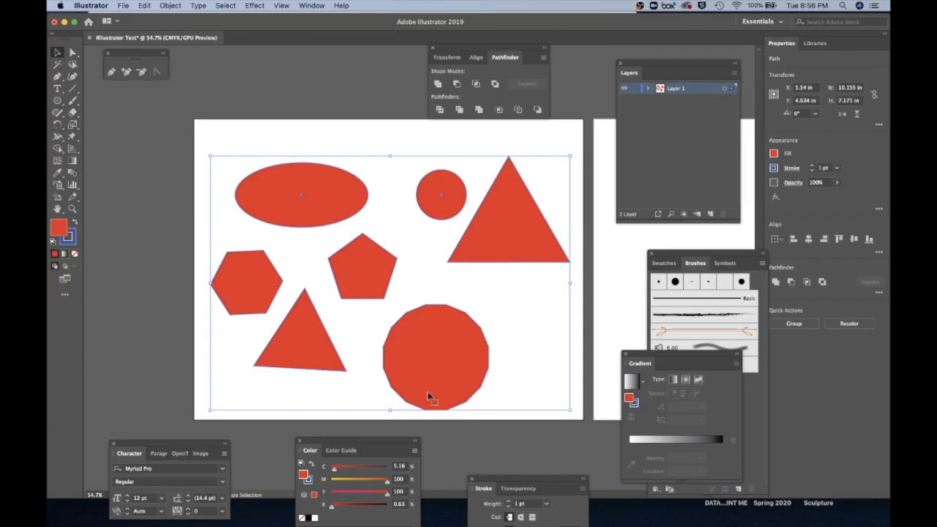
{"action": "key", "text": "Delete"}
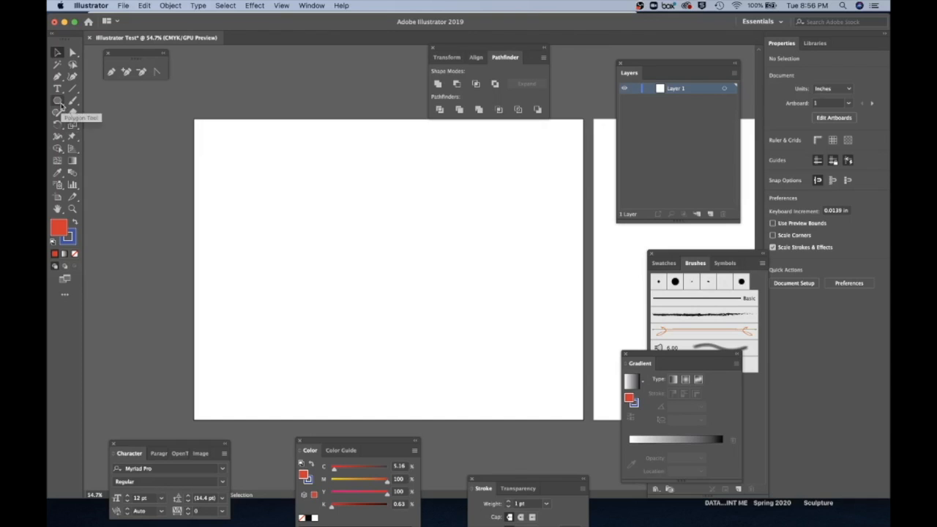
Draw a five-pointed star about 2.53 by 2.43 in near the first artboard's upper left with the Star tool.
{"action": "left_click", "coordinate": [61, 106]}
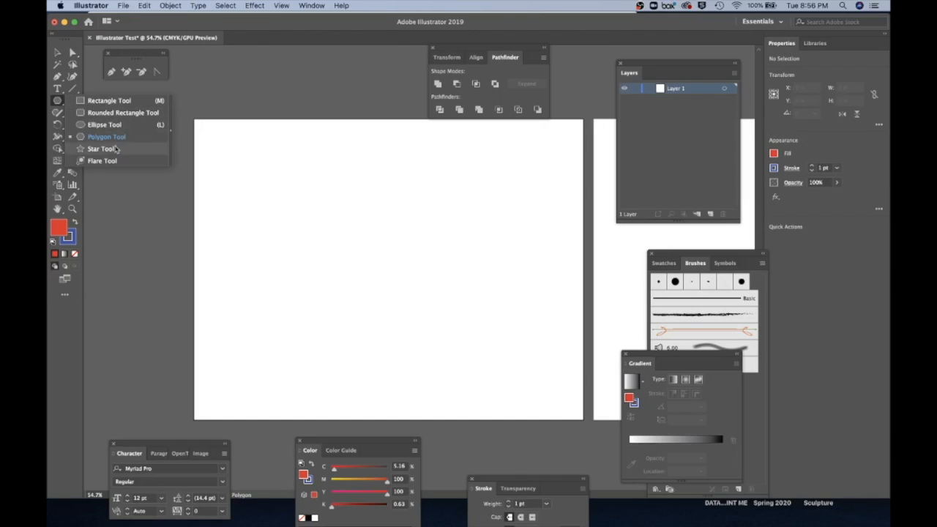
{"action": "left_click", "coordinate": [110, 149]}
{"action": "left_click_drag", "start_coordinate": [263, 217], "coordinate": [290, 256]}
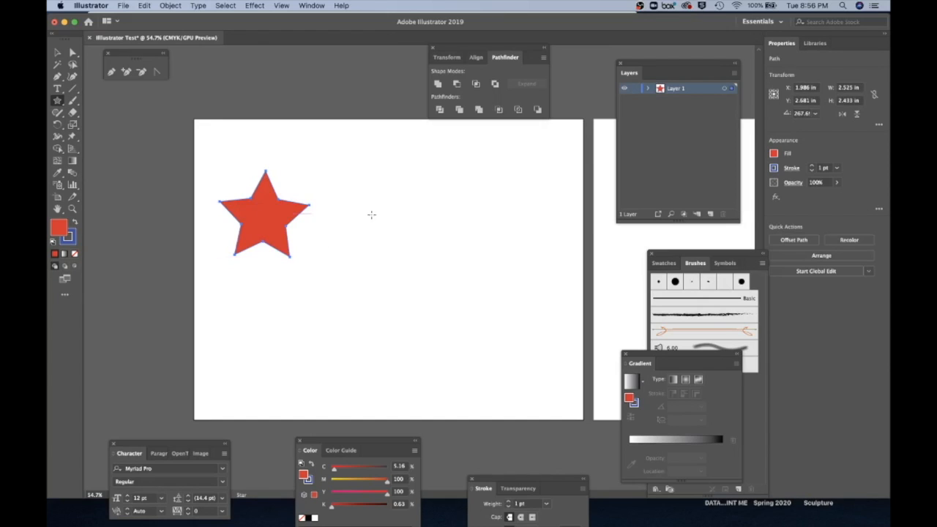
Create an eight-pointed star with Radius 1 of 3 in and Radius 2 of 0.5 in to the right of the first star.
{"action": "left_click", "coordinate": [381, 207]}
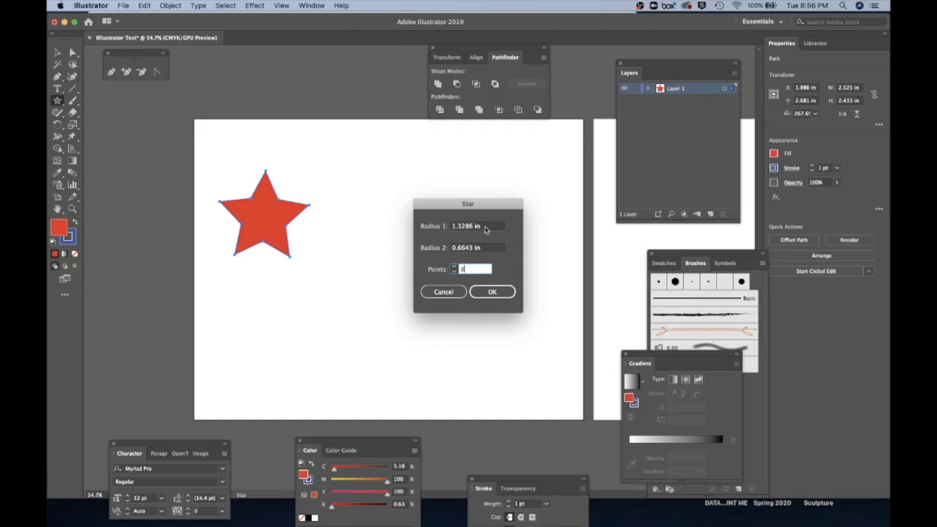
{"action": "left_click", "coordinate": [485, 230]}
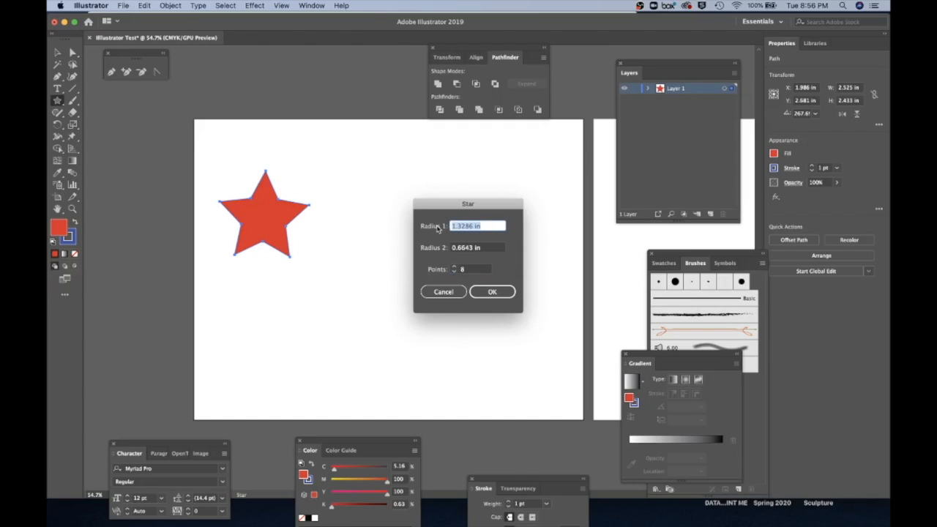
{"action": "type", "text": "3"}
{"action": "key", "text": "Tab"}
{"action": "type", "text": "."}
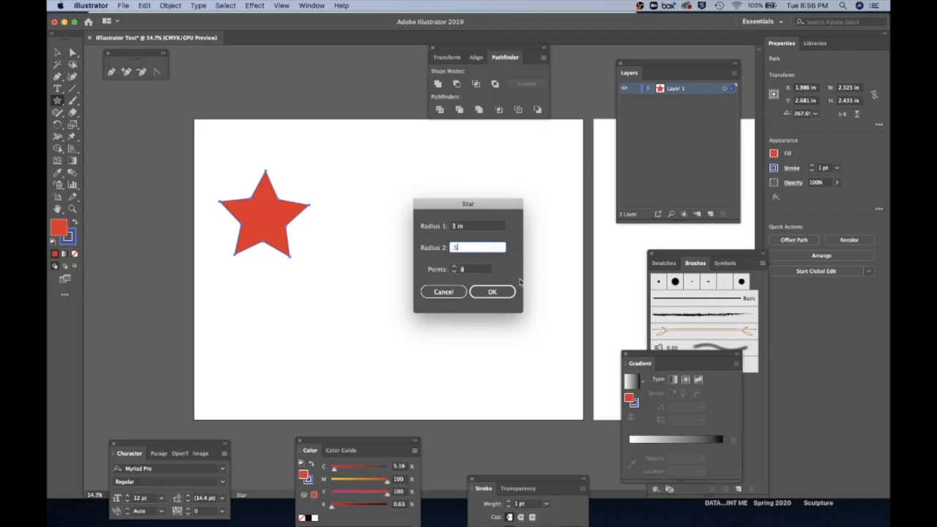
{"action": "left_click", "coordinate": [494, 292]}
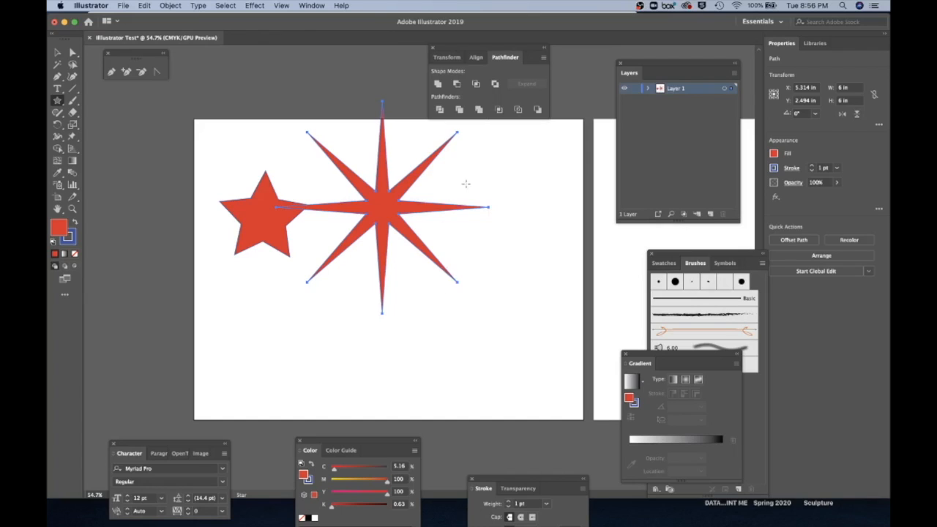
Create an eight-pointed star with Radius 1 of 0.75 in and Radius 2 of 0.5 in near the first artboard's lower right.
{"action": "left_click", "coordinate": [475, 351]}
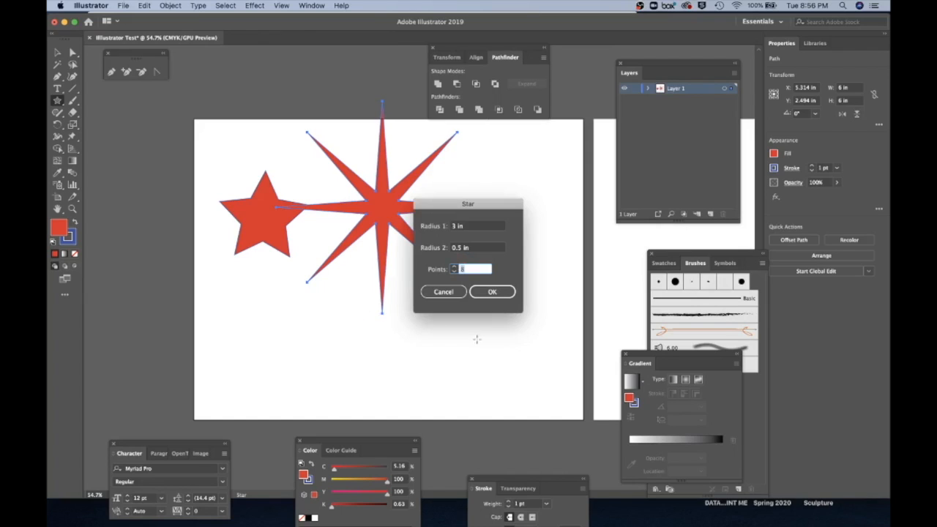
{"action": "left_click", "coordinate": [471, 228]}
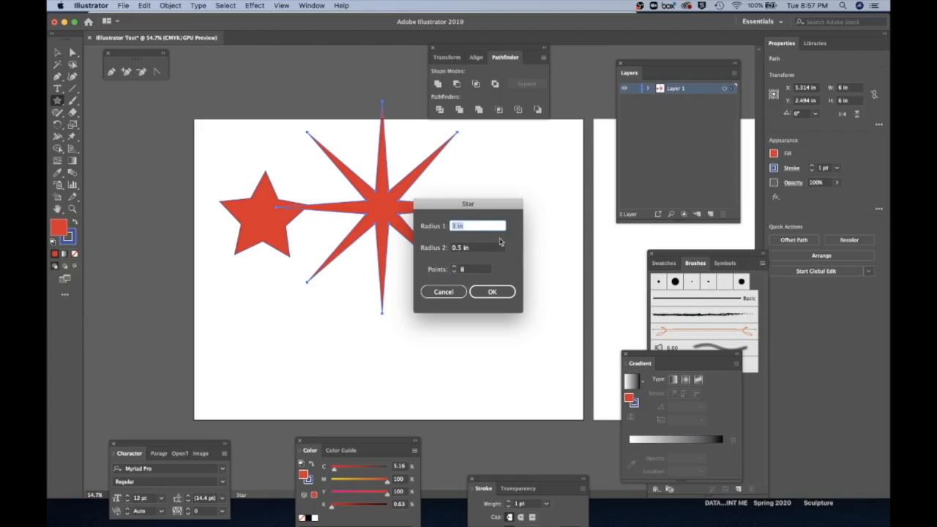
{"action": "key", "text": "BackSpace"}
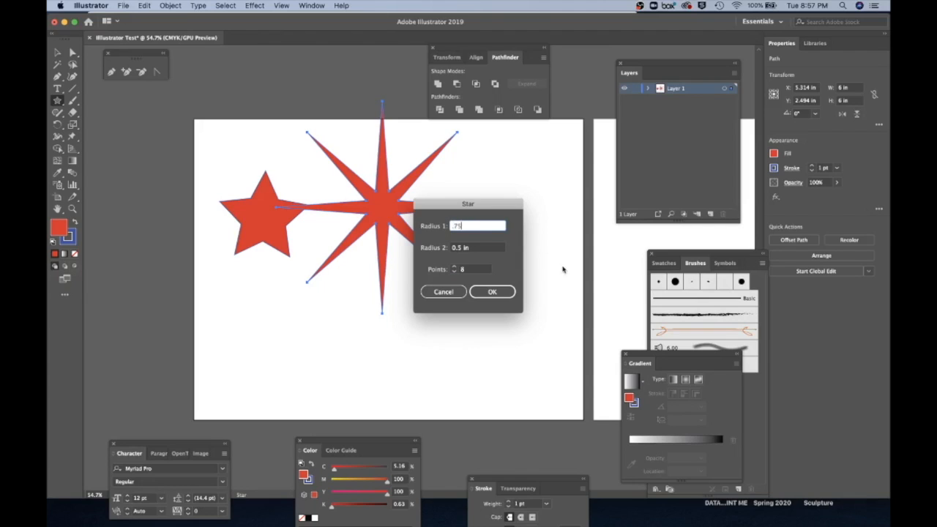
{"action": "left_click", "coordinate": [492, 291]}
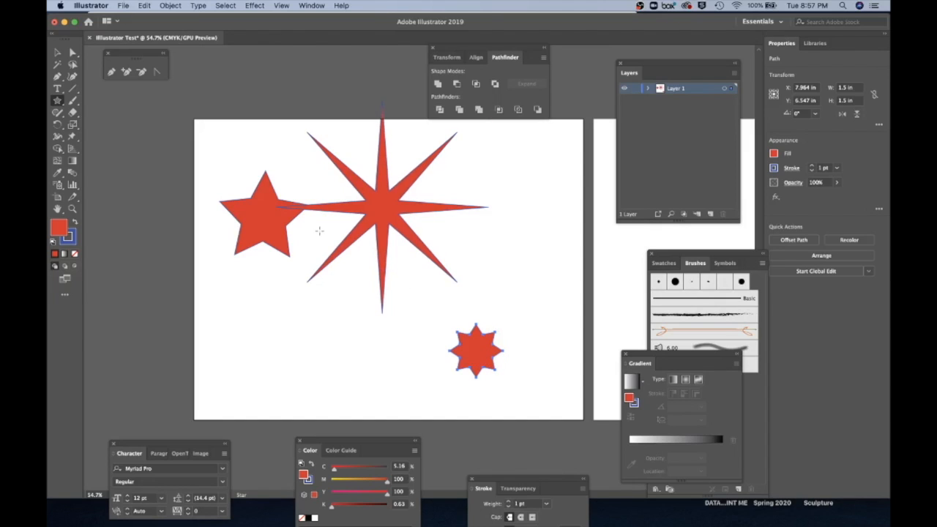
Select all three stars on the first artboard and delete them.
{"action": "left_click", "coordinate": [57, 52]}
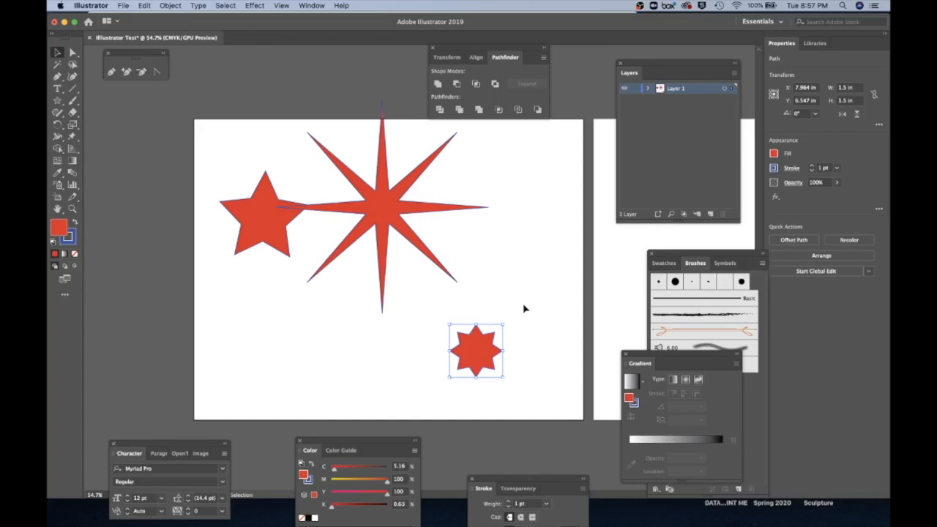
{"action": "left_click", "coordinate": [388, 221], "text": "shift"}
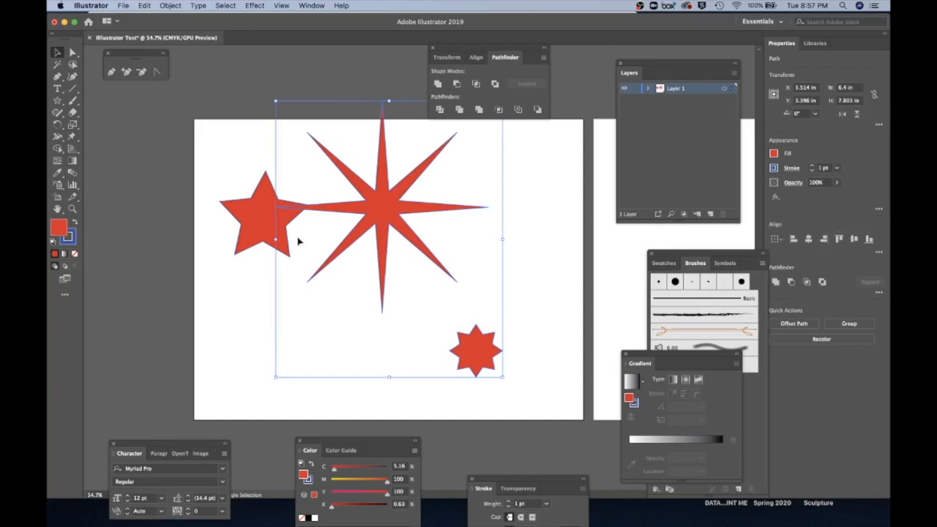
{"action": "left_click", "coordinate": [256, 230], "text": "shift"}
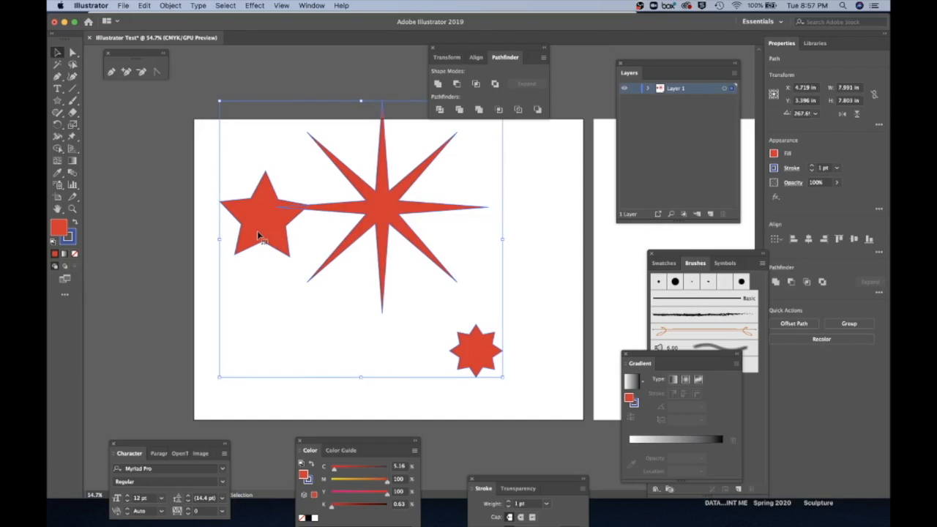
{"action": "key", "text": "Delete"}
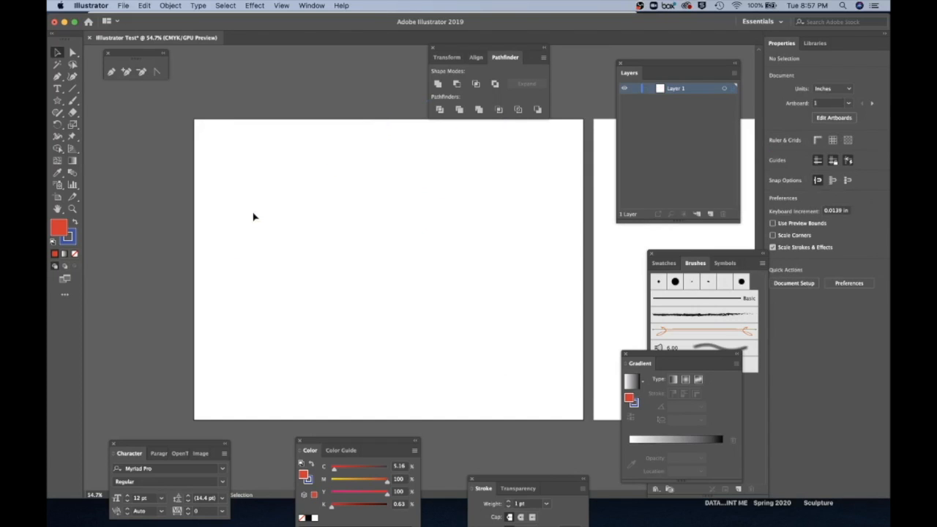
Draw a circle about 2.12 in across left of the first artboard's centre and another about 2.99 in across below it.
{"action": "left_click", "coordinate": [57, 101]}
{"action": "left_click", "coordinate": [58, 101]}
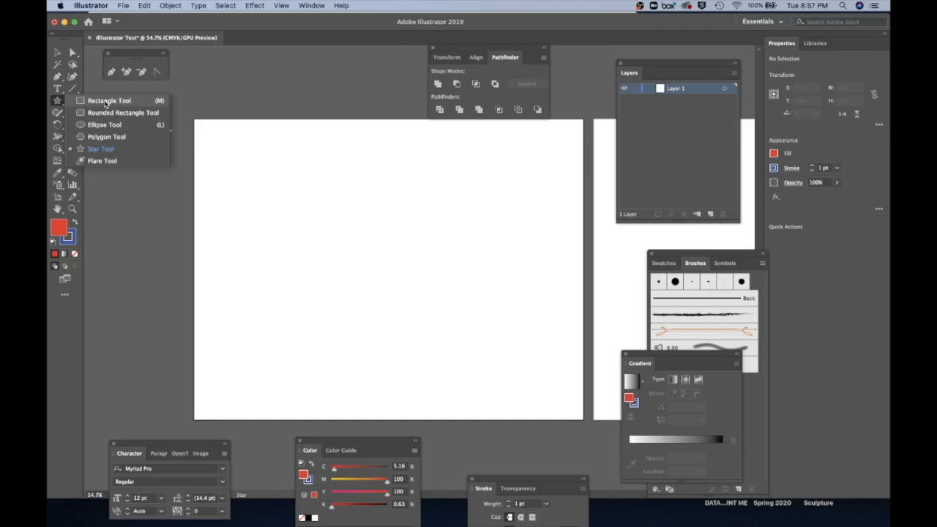
{"action": "left_click", "coordinate": [106, 102]}
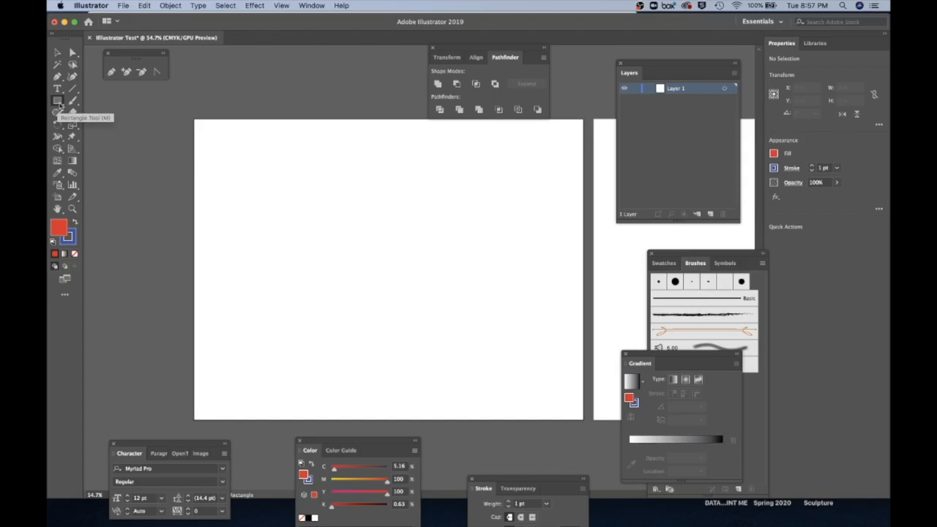
{"action": "left_click", "coordinate": [61, 104]}
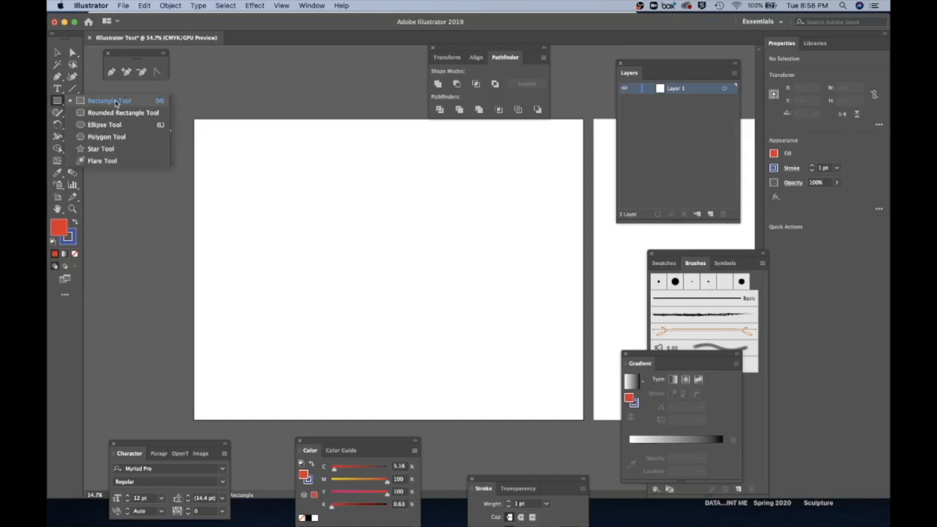
{"action": "left_click", "coordinate": [105, 125]}
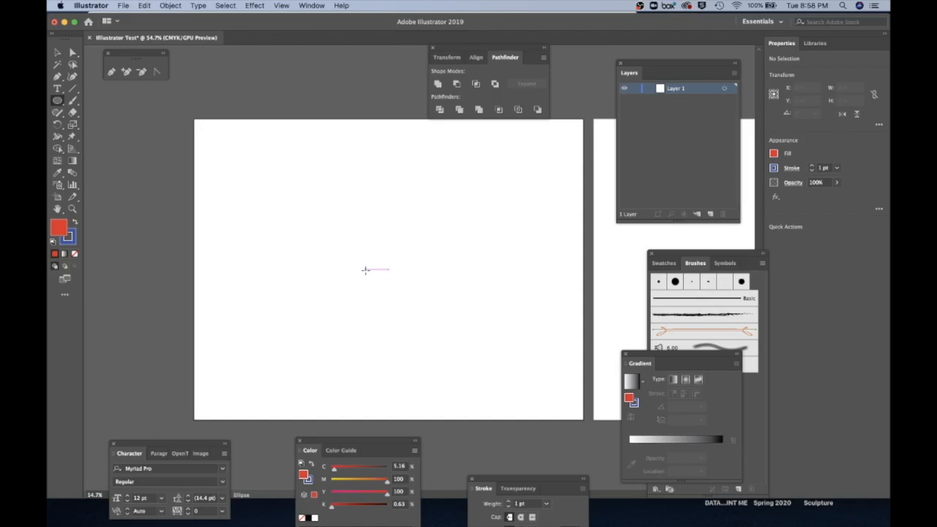
{"action": "left_click_drag", "start_coordinate": [305, 194], "coordinate": [377, 269]}
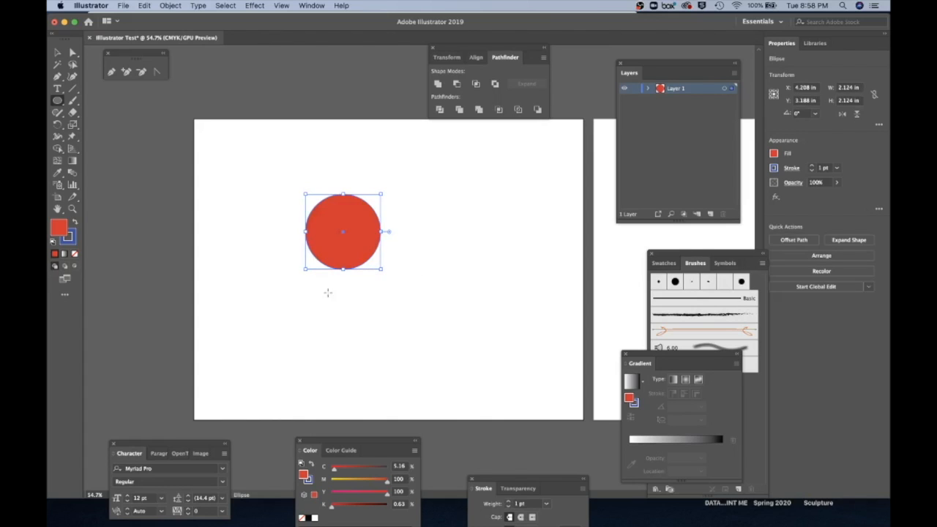
{"action": "left_click_drag", "start_coordinate": [293, 308], "coordinate": [401, 384]}
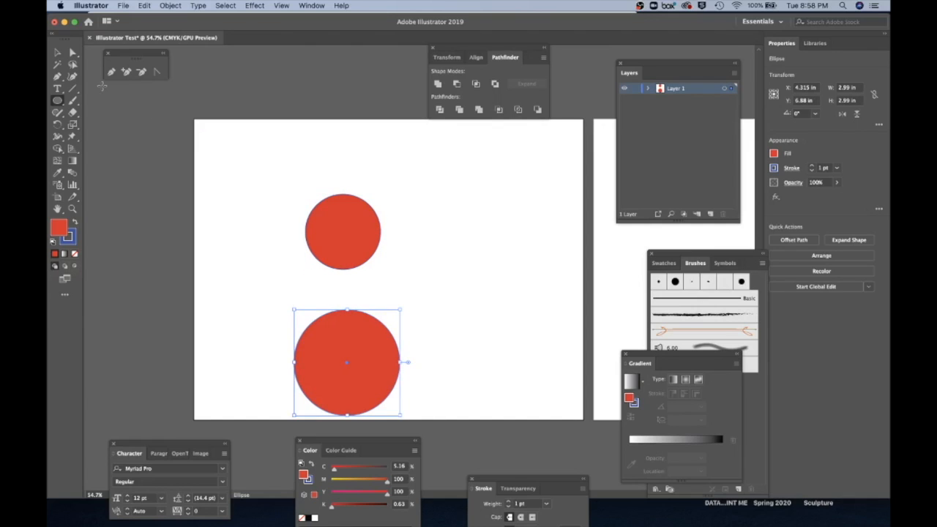
Move the larger circle up to overlap the smaller circle's lower edge, aligned on the smaller circle's vertical centre line.
{"action": "left_click", "coordinate": [58, 55]}
{"action": "left_click_drag", "start_coordinate": [376, 359], "coordinate": [371, 297]}
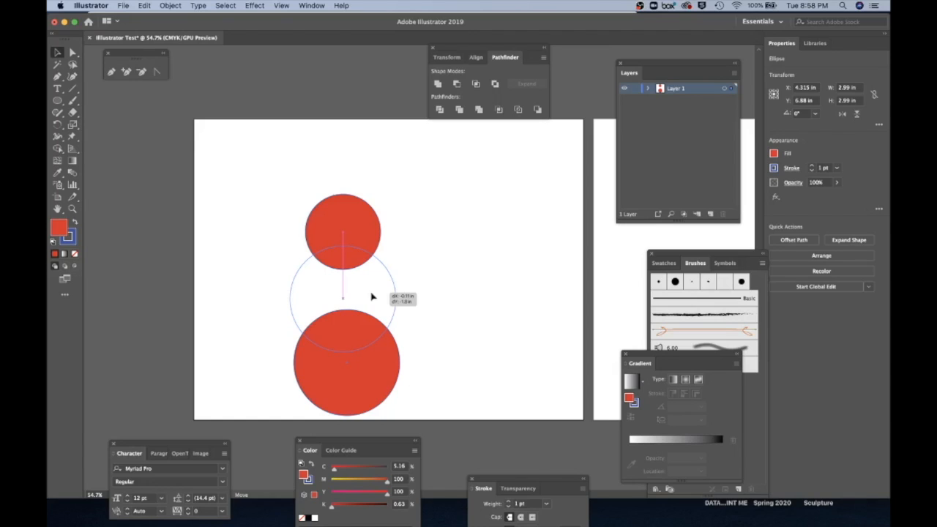
{"action": "left_click_drag", "start_coordinate": [371, 296], "coordinate": [373, 295]}
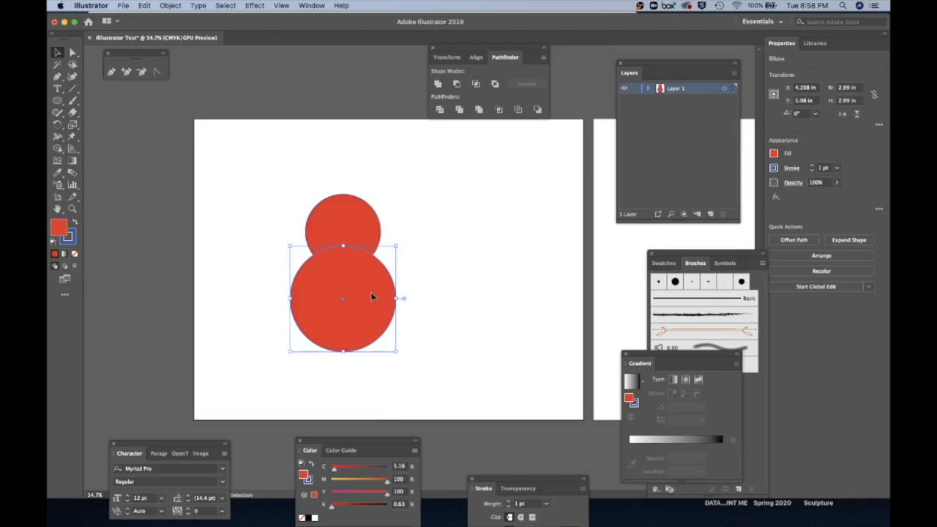
{"action": "left_click", "coordinate": [459, 275]}
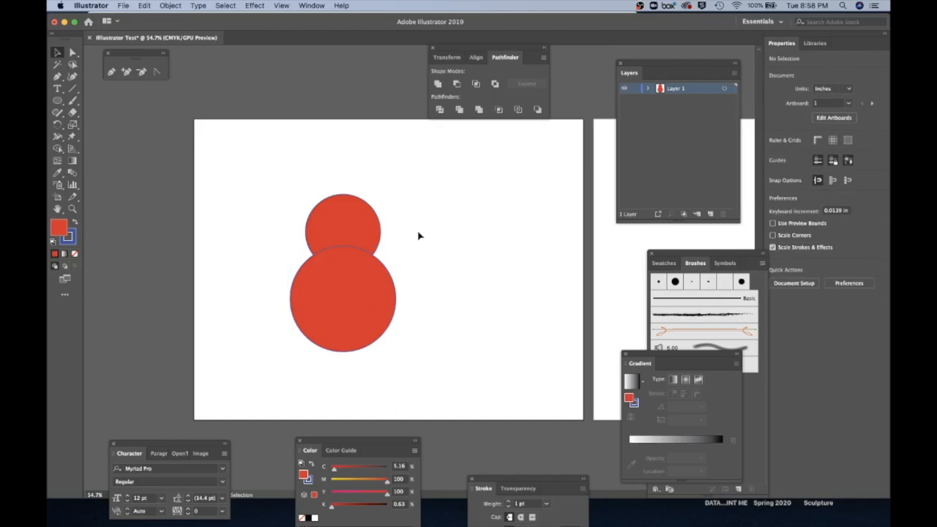
Select both overlapping circles together.
{"action": "left_click", "coordinate": [356, 291]}
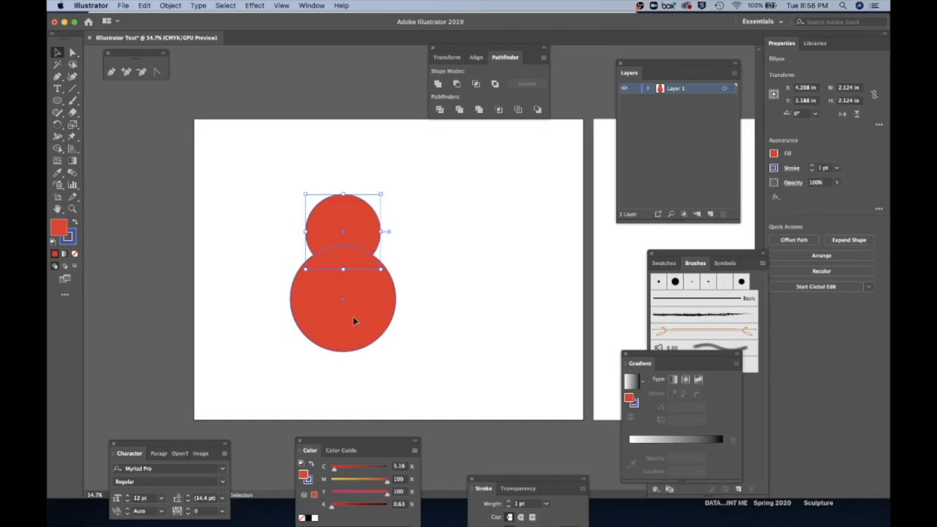
{"action": "left_click", "coordinate": [360, 220]}
{"action": "left_click", "coordinate": [346, 327], "text": "shift"}
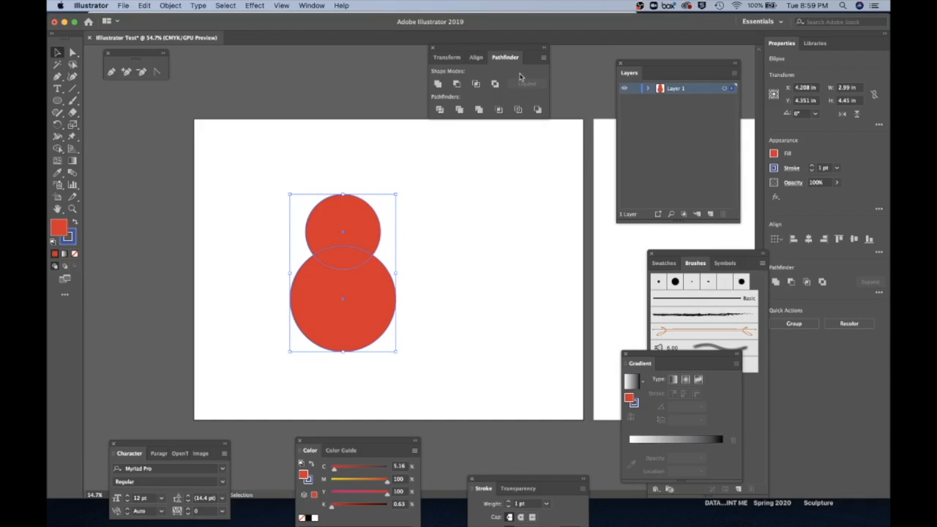
Separate the Pathfinder panel from its group, place it beside the circles and close the remaining Transform and Align panels.
{"action": "left_click_drag", "start_coordinate": [506, 58], "coordinate": [469, 218]}
{"action": "left_click", "coordinate": [476, 57]}
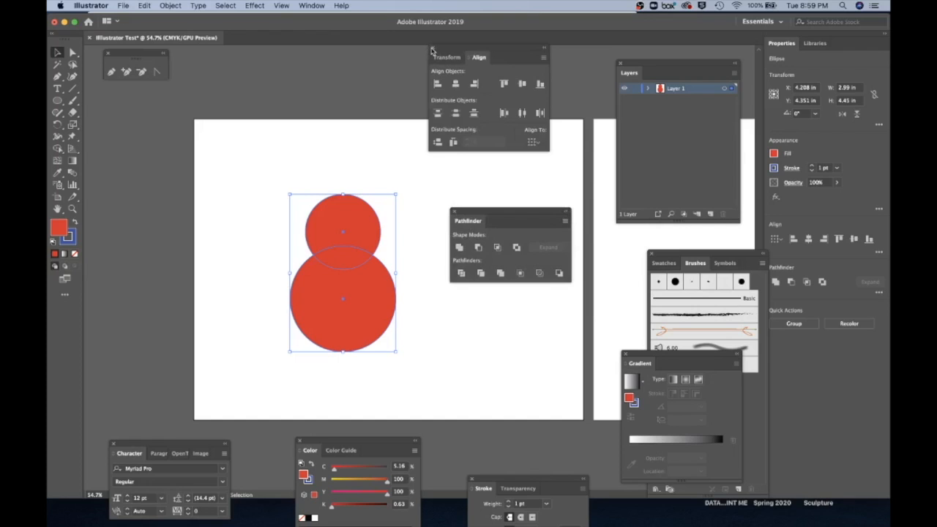
{"action": "left_click", "coordinate": [431, 49]}
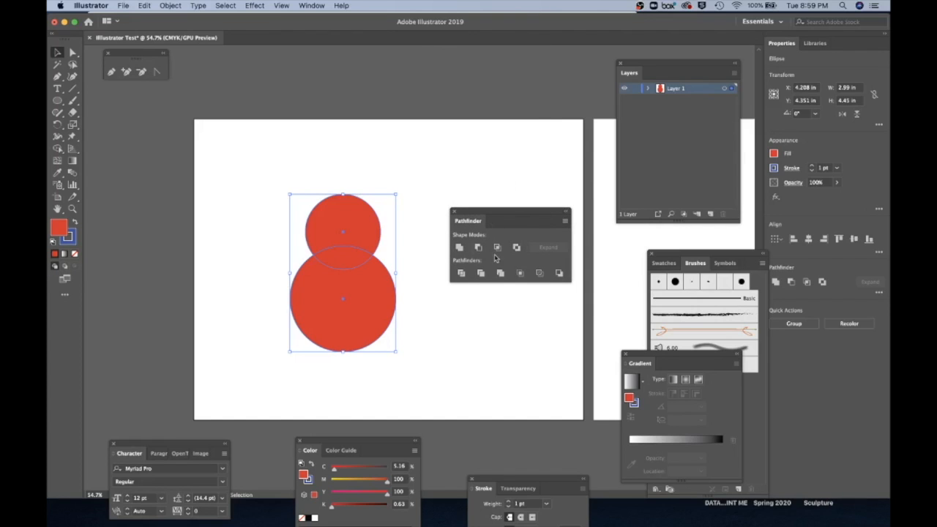
{"action": "left_click", "coordinate": [311, 6]}
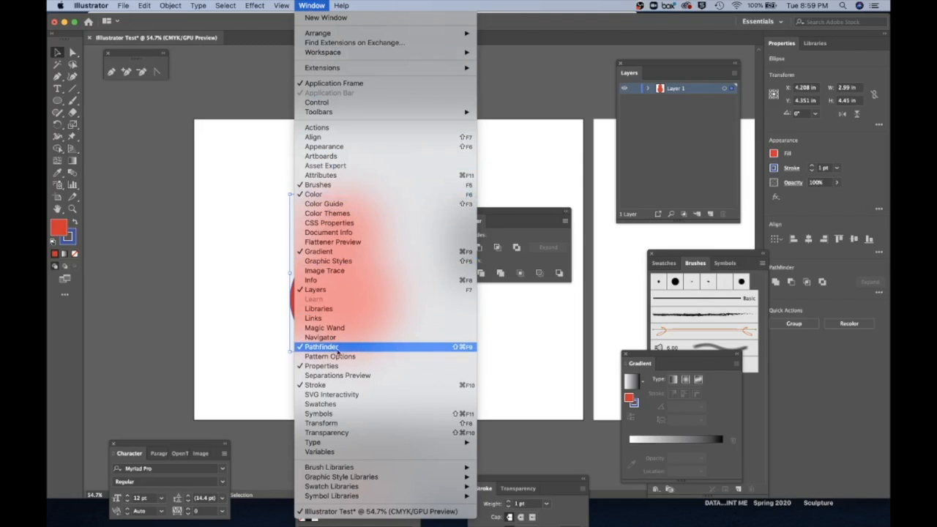
{"action": "left_click", "coordinate": [524, 348]}
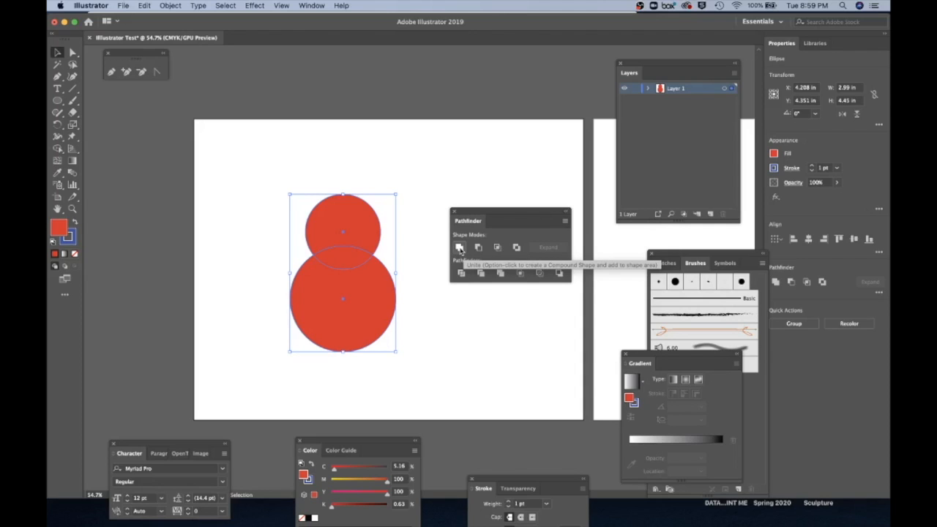
Try uniting the two overlapping circles with Pathfinder, inspect the merged shape's outline and undo the Unite.
{"action": "left_click", "coordinate": [458, 248]}
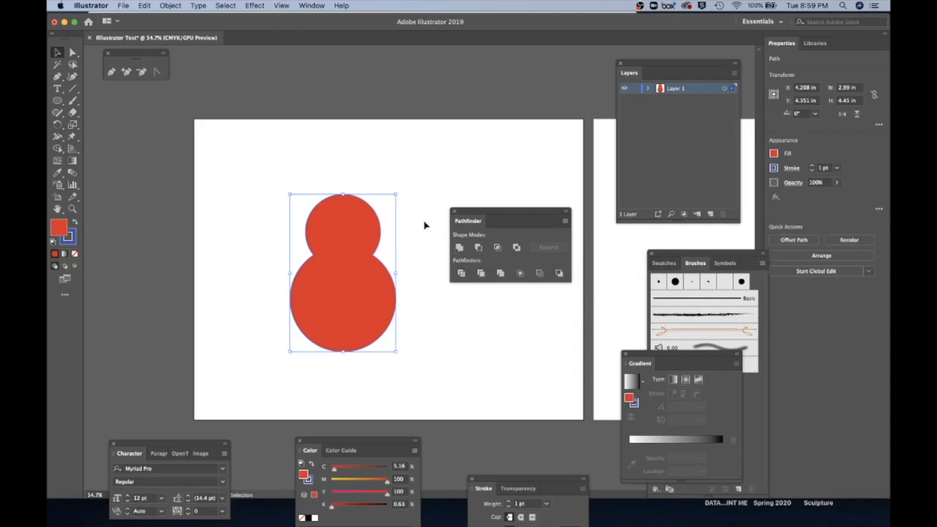
{"action": "left_click_drag", "start_coordinate": [474, 212], "coordinate": [491, 179]}
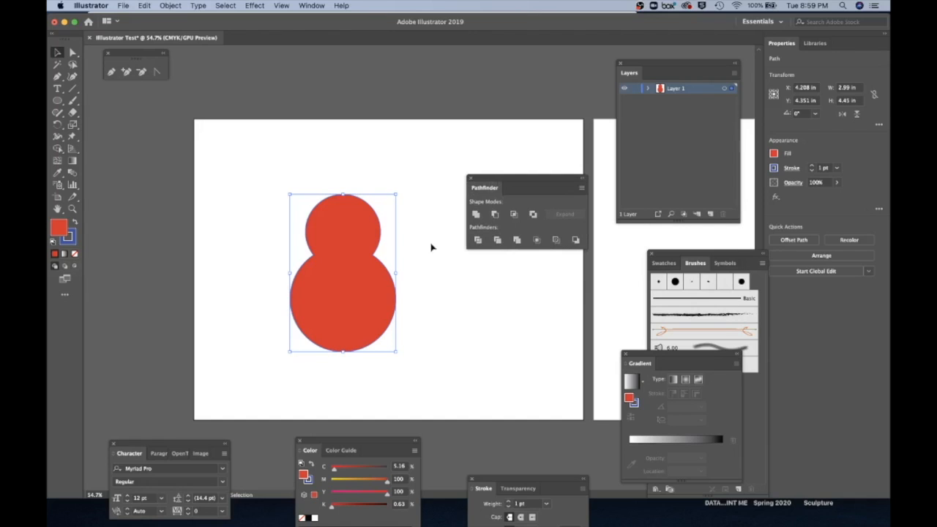
{"action": "left_click", "coordinate": [319, 162]}
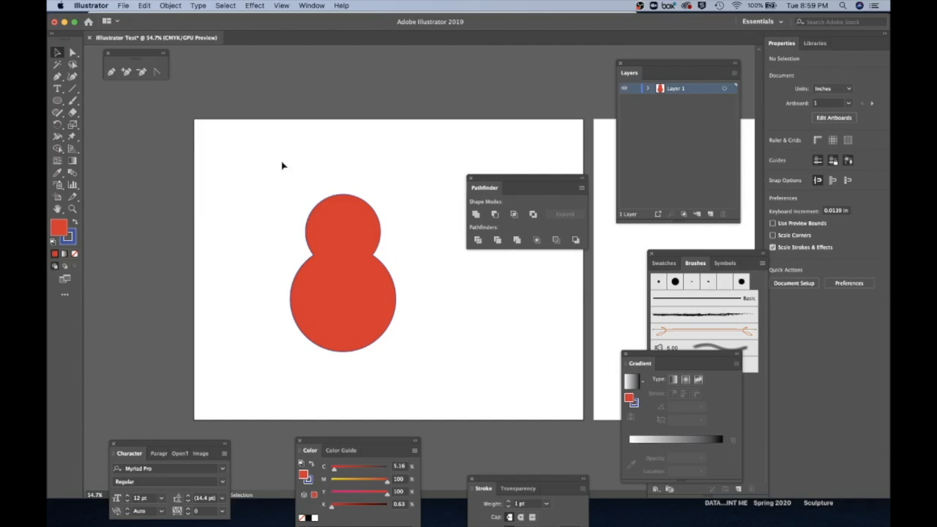
{"action": "left_click", "coordinate": [337, 223]}
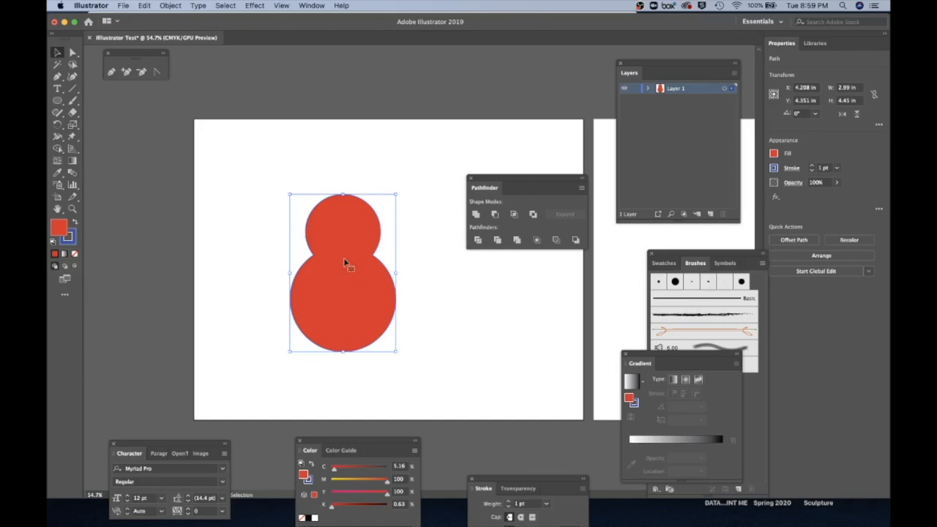
{"action": "left_click", "coordinate": [246, 171]}
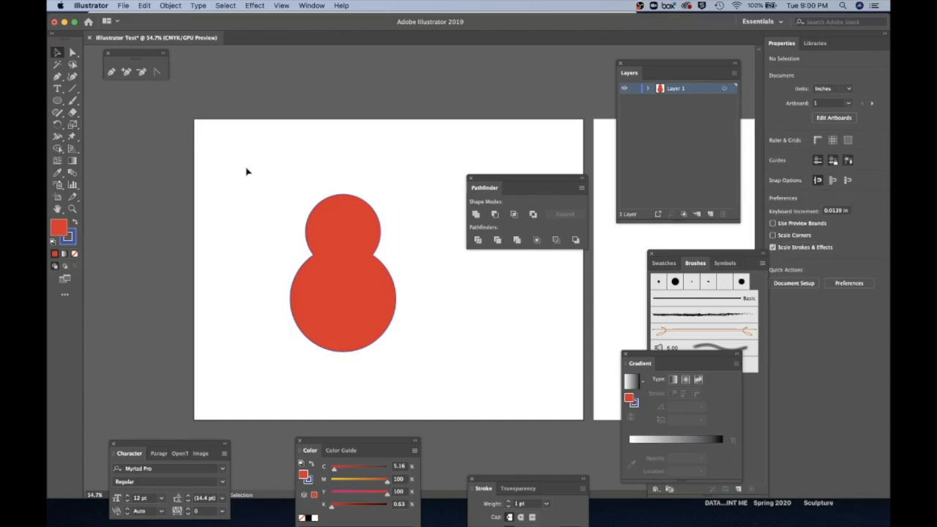
{"action": "left_click", "coordinate": [331, 226]}
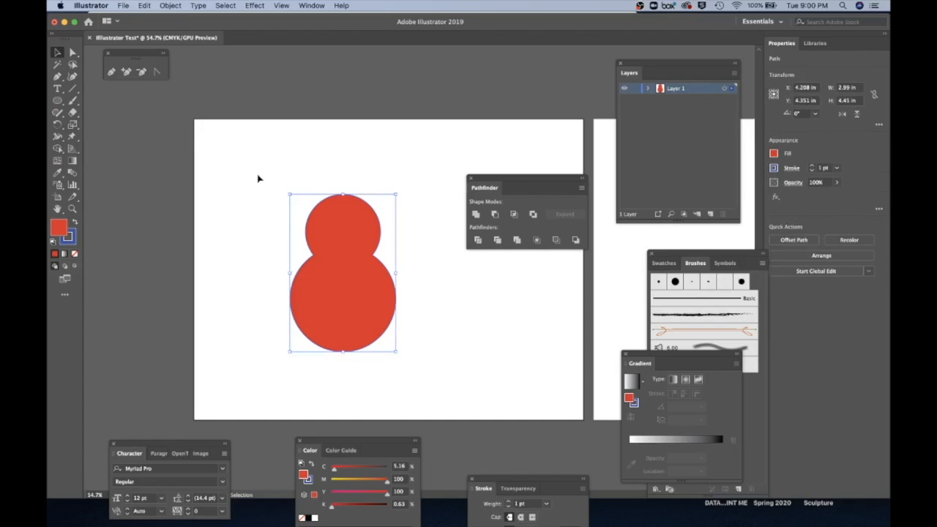
{"action": "key", "text": "a"}
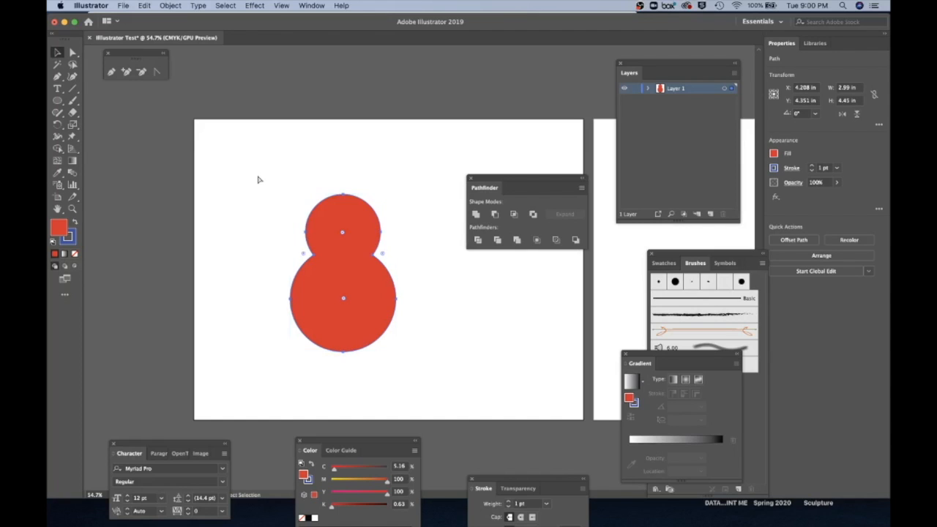
{"action": "key", "text": "v"}
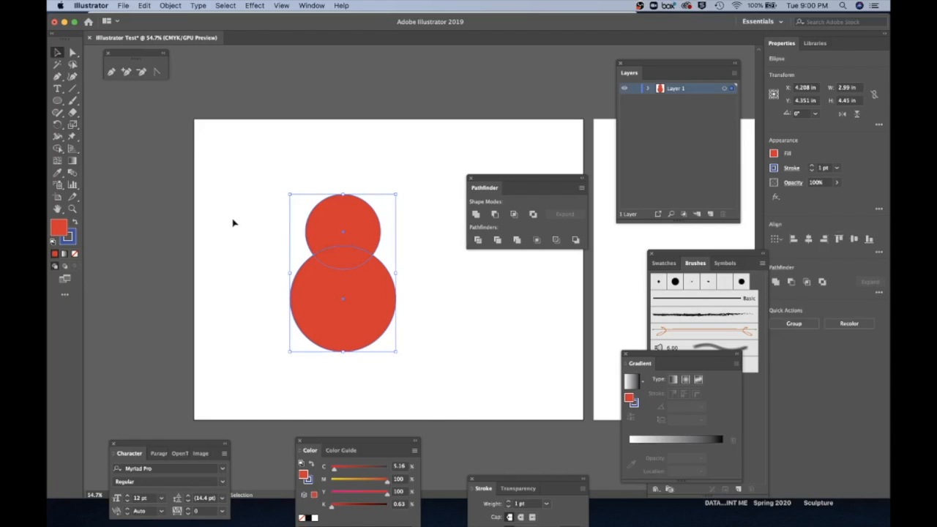
Duplicate the overlapping circle pair to the right, clear of the original, and unite the copy into one shape with Pathfinder.
{"action": "left_click_drag", "start_coordinate": [345, 240], "coordinate": [422, 234]}
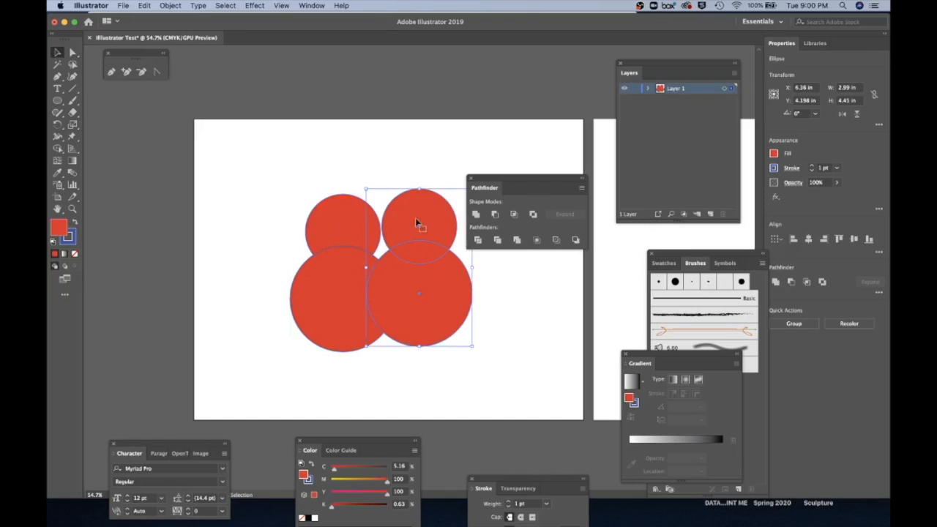
{"action": "left_click_drag", "start_coordinate": [517, 181], "coordinate": [566, 179]}
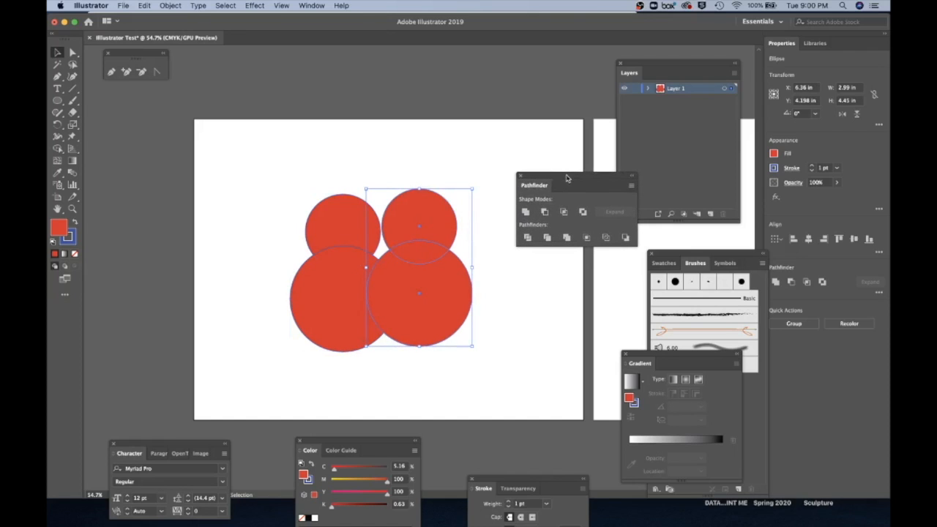
{"action": "left_click_drag", "start_coordinate": [437, 231], "coordinate": [477, 240]}
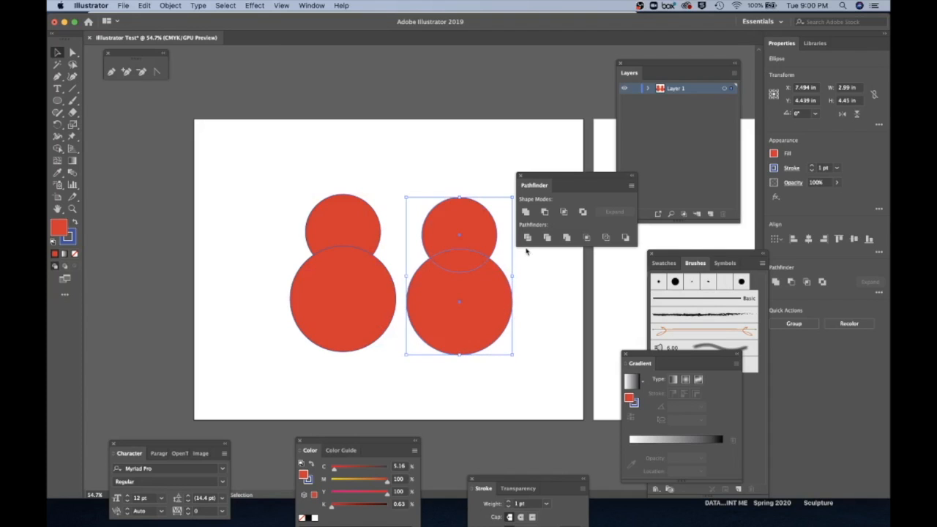
{"action": "left_click", "coordinate": [524, 213]}
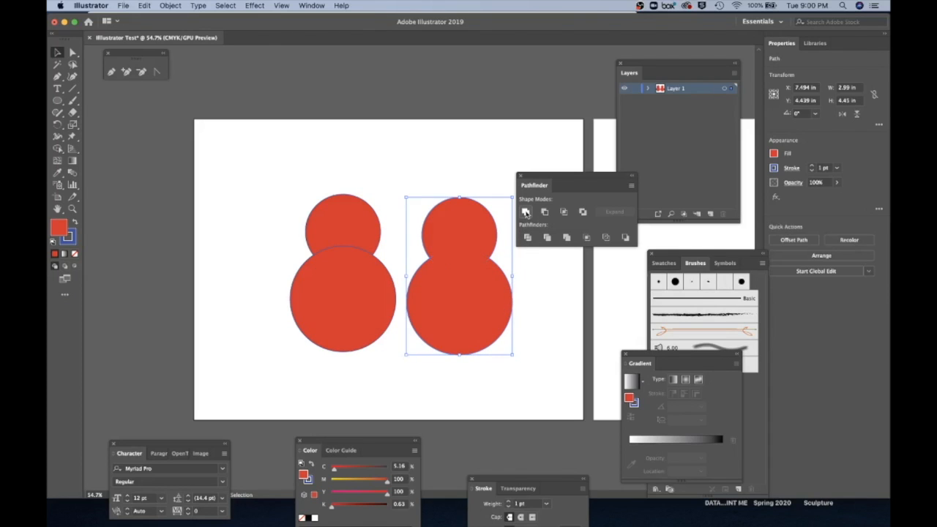
Select the united two-circle shape to examine its outline and deselect it.
{"action": "left_click", "coordinate": [373, 183]}
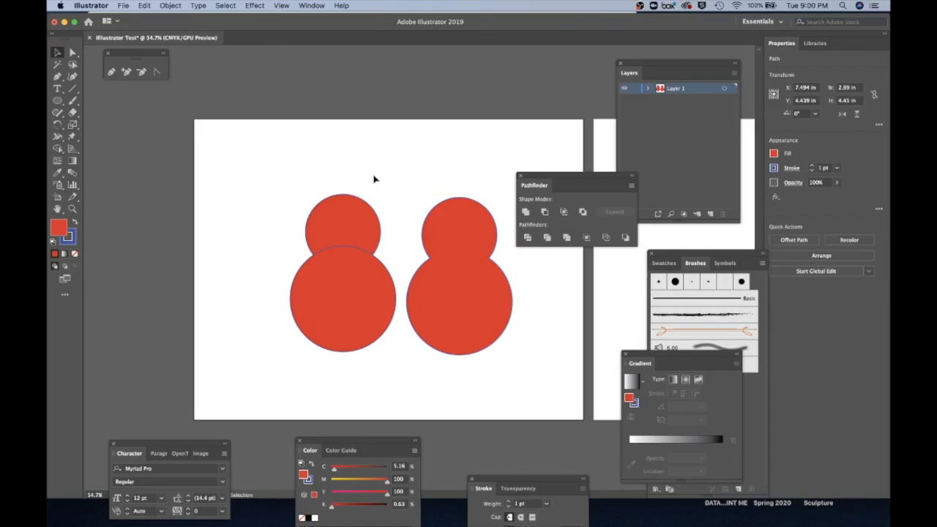
{"action": "left_click", "coordinate": [448, 252]}
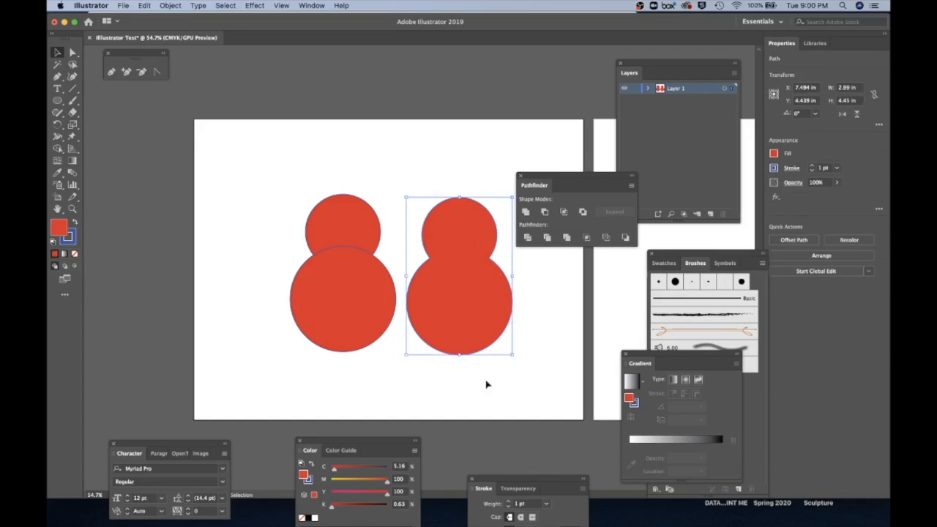
{"action": "left_click", "coordinate": [392, 156]}
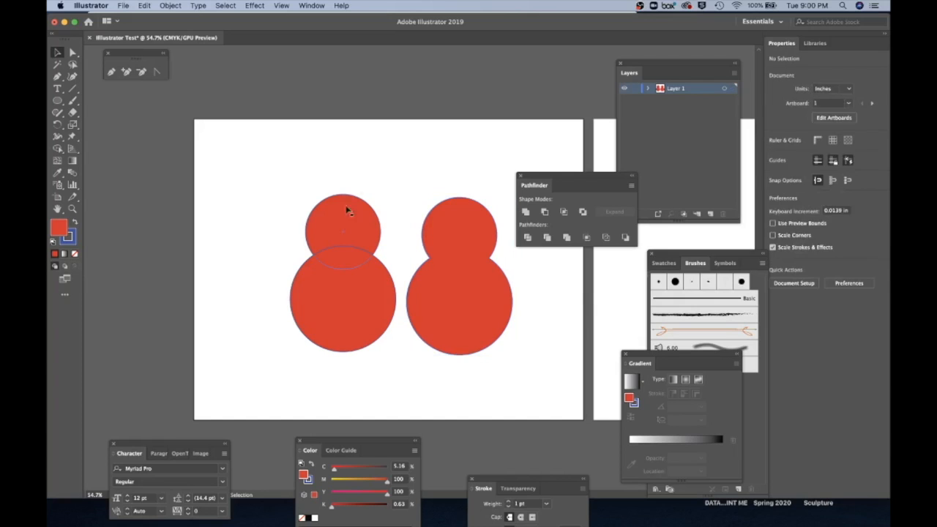
Try moving the small upper circle of the original pair away from the large one and undo the move.
{"action": "left_click", "coordinate": [346, 218]}
{"action": "left_click", "coordinate": [345, 314]}
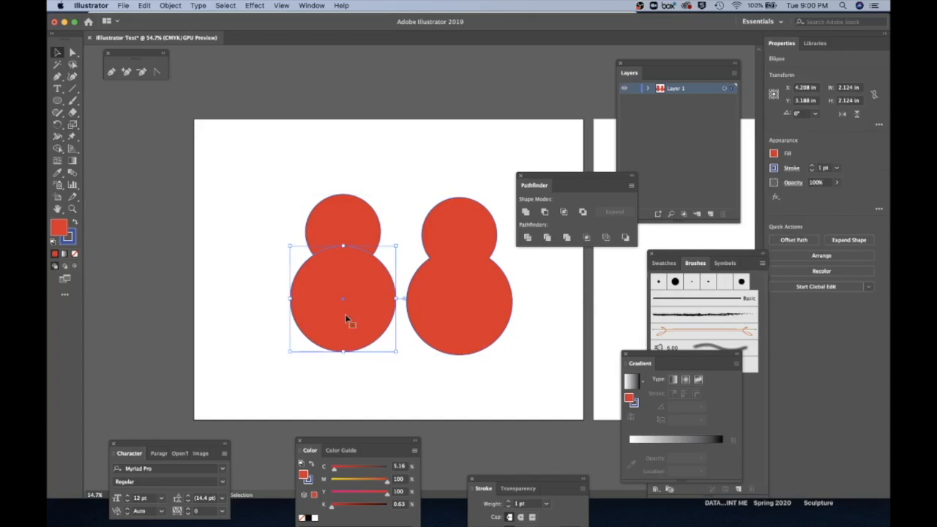
{"action": "left_click", "coordinate": [347, 231]}
{"action": "left_click_drag", "start_coordinate": [360, 213], "coordinate": [290, 173]}
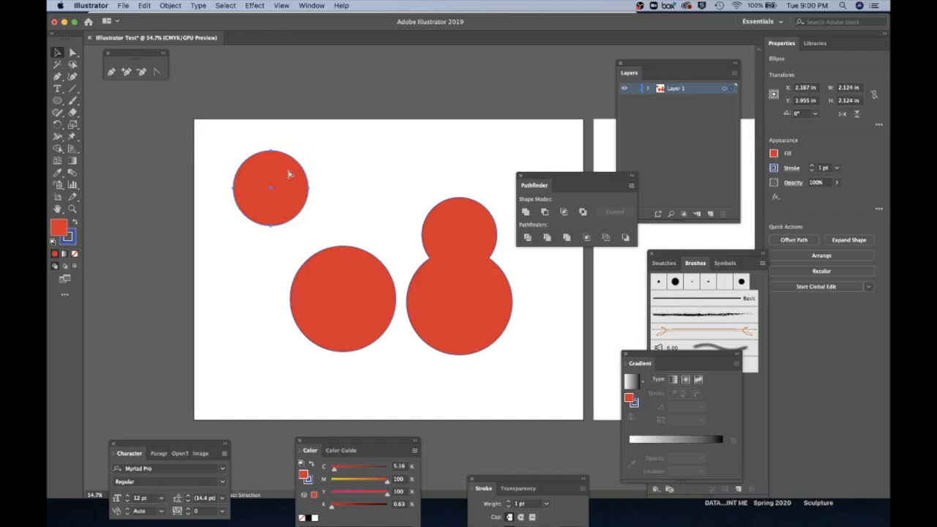
{"action": "key", "text": "super+z"}
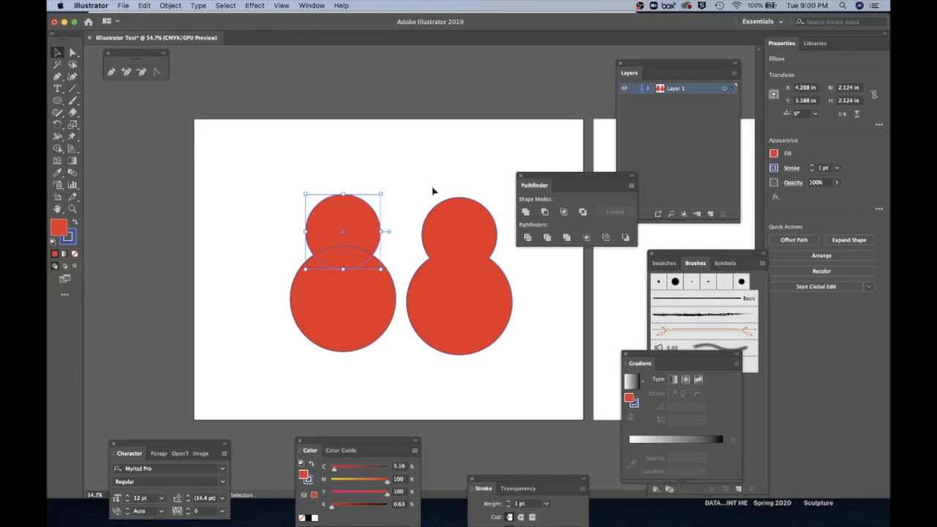
Move the large separate circle up to overlap the small circle's left side, and fill the small circle with dark brown 330C0F.
{"action": "left_click_drag", "start_coordinate": [365, 336], "coordinate": [305, 268]}
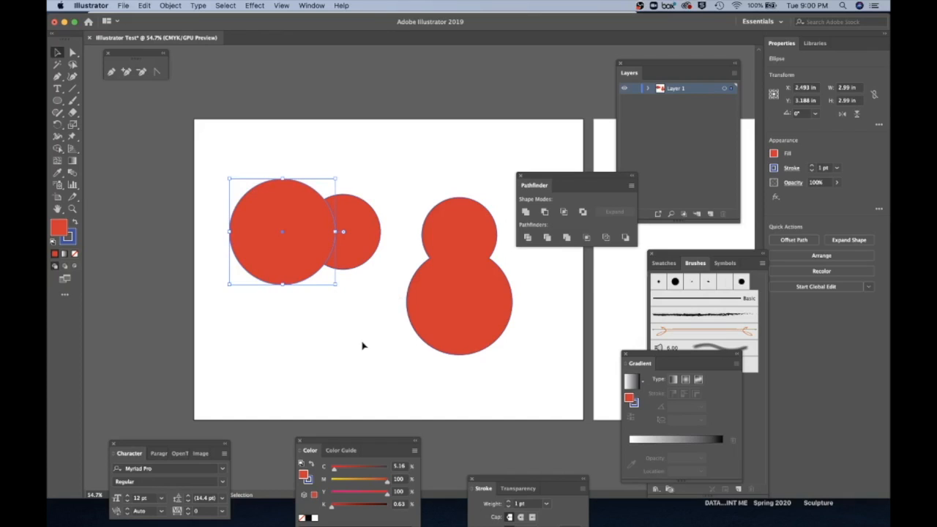
{"action": "left_click", "coordinate": [370, 249]}
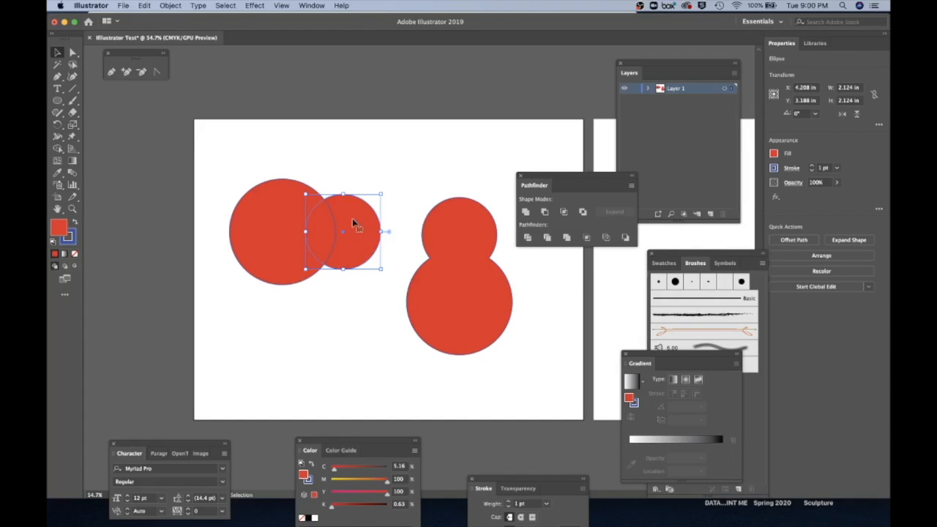
{"action": "double_click", "coordinate": [62, 227]}
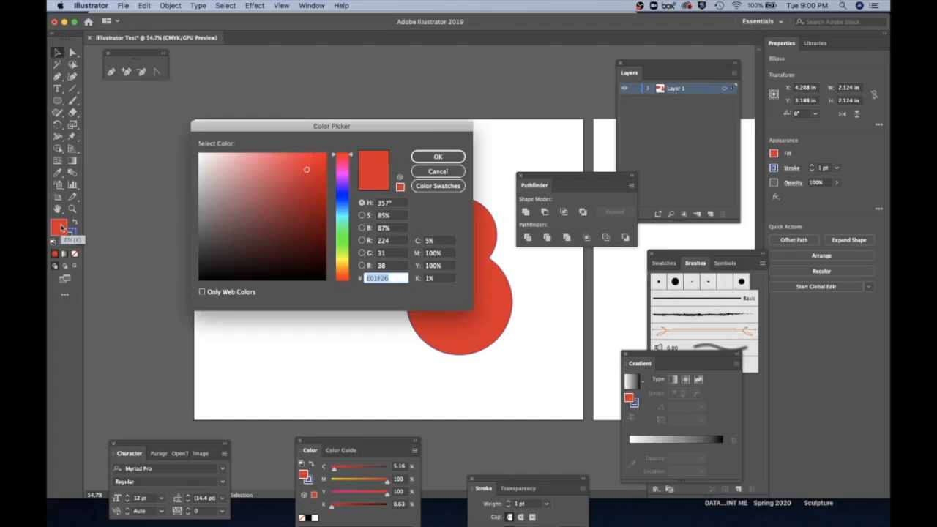
{"action": "left_click", "coordinate": [296, 254]}
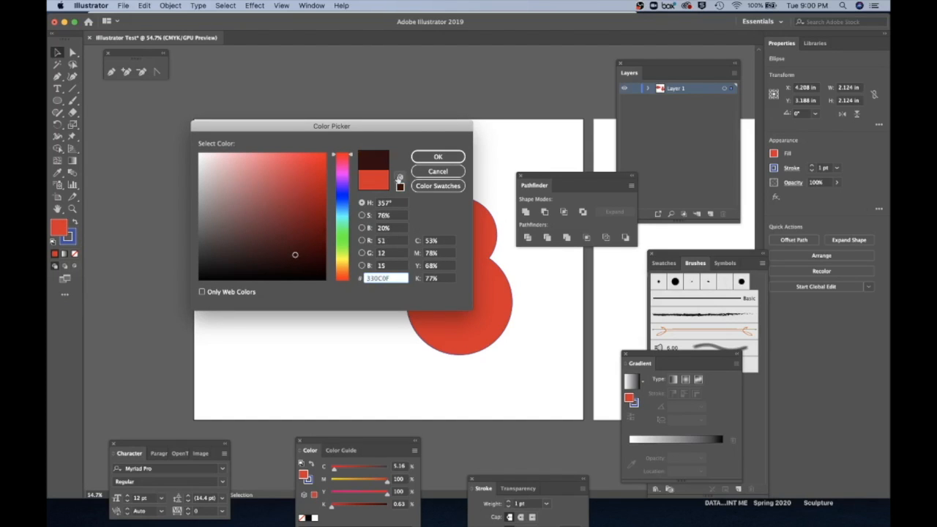
{"action": "left_click", "coordinate": [436, 156]}
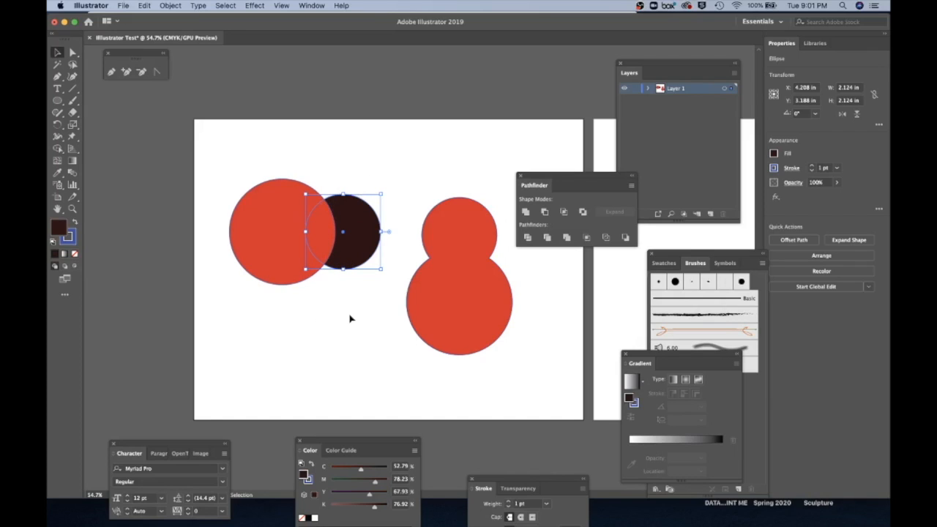
Try Minus Front on the large red circle and the dark circle behind it, undo the subtraction and deselect both.
{"action": "left_click", "coordinate": [273, 262], "text": "shift"}
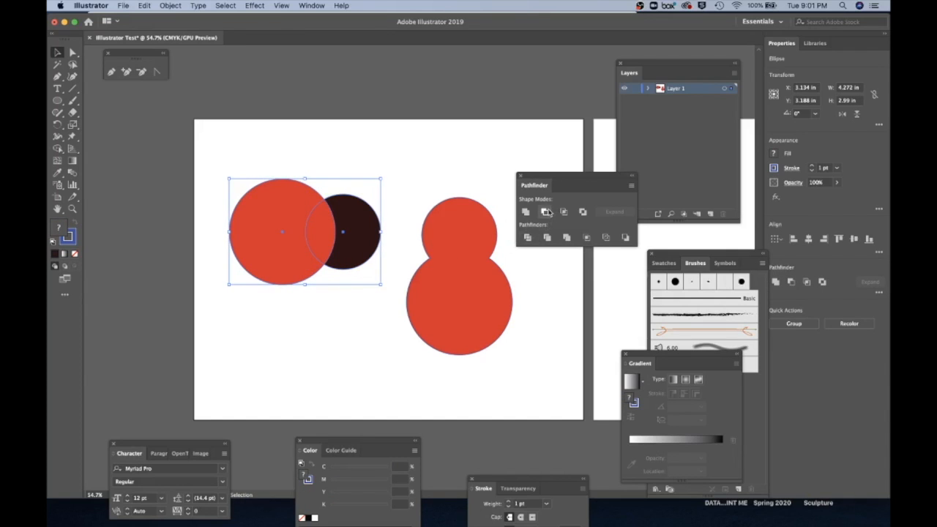
{"action": "left_click", "coordinate": [546, 212]}
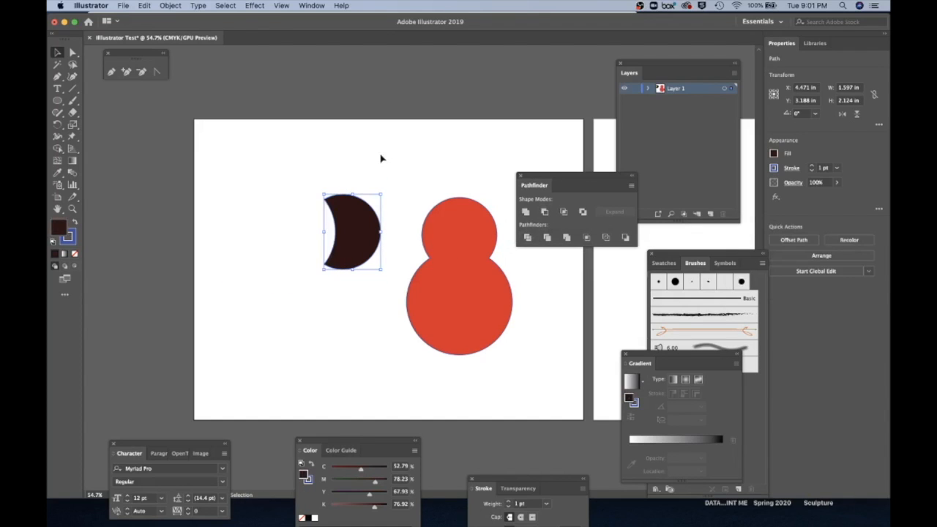
{"action": "key", "text": "super+z"}
{"action": "left_click", "coordinate": [354, 329]}
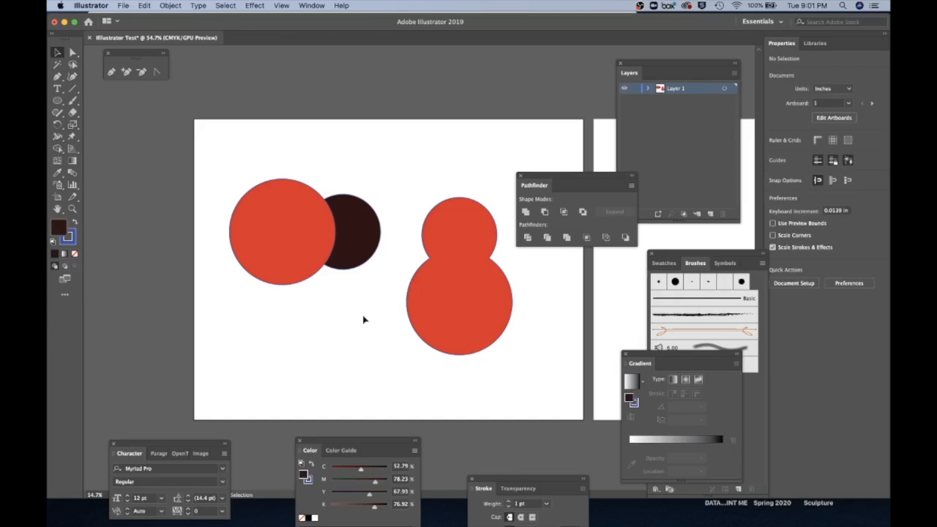
Bring the small dark circle to the front, above the large red circle.
{"action": "left_click", "coordinate": [362, 247]}
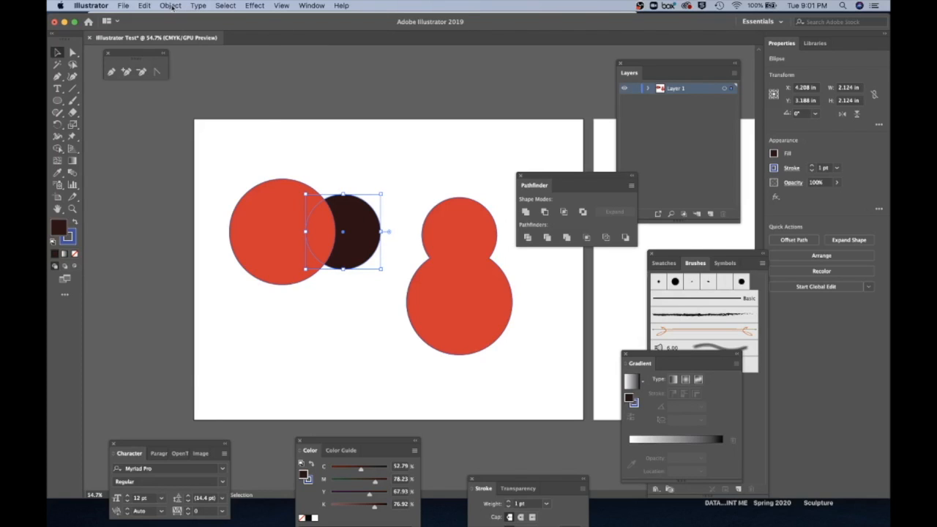
{"action": "left_click", "coordinate": [170, 6]}
{"action": "mouse_move", "coordinate": [172, 30]}
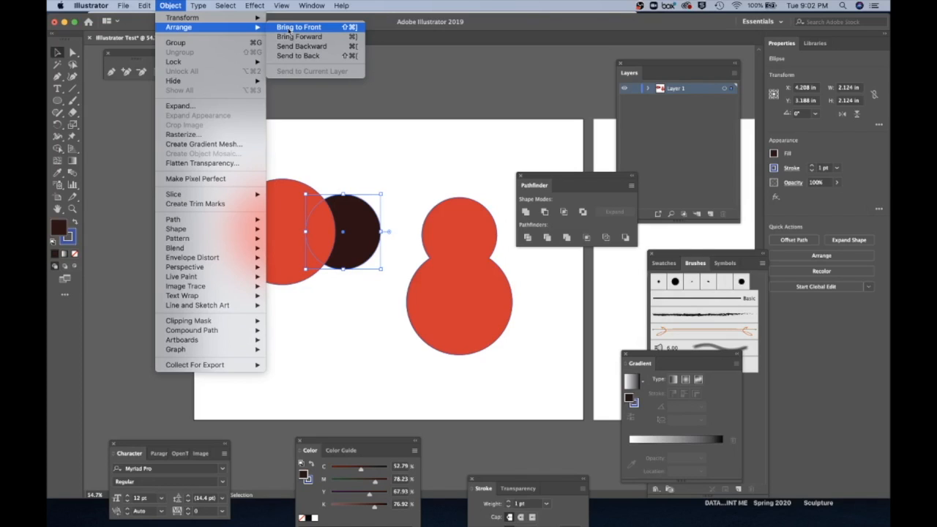
{"action": "left_click", "coordinate": [290, 29]}
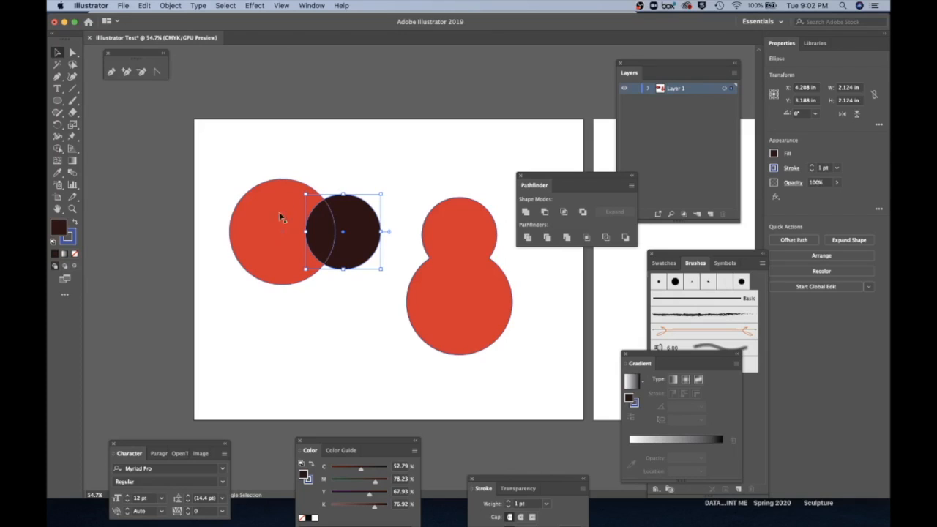
Try subtracting the dark circle from the red one with Minus Front, move the cut shape, and undo the move and the subtraction.
{"action": "left_click", "coordinate": [274, 230], "text": "shift"}
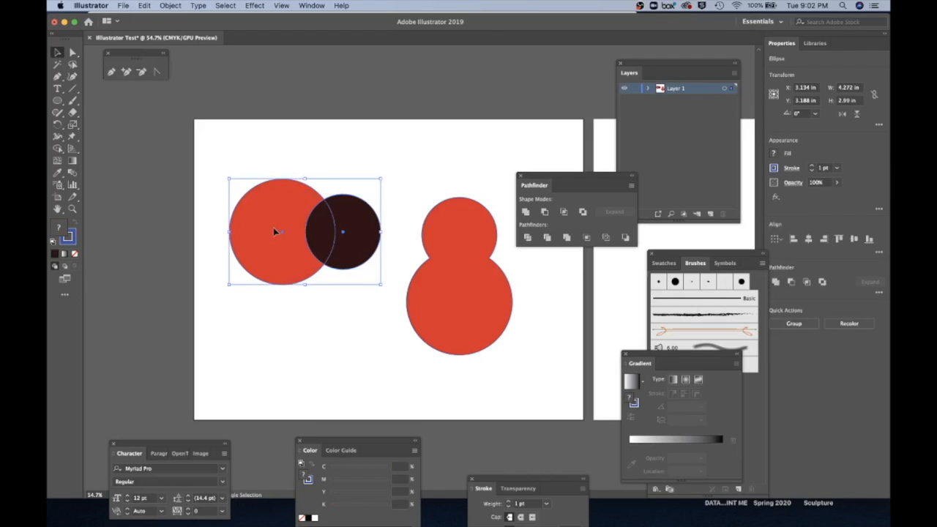
{"action": "left_click", "coordinate": [544, 212]}
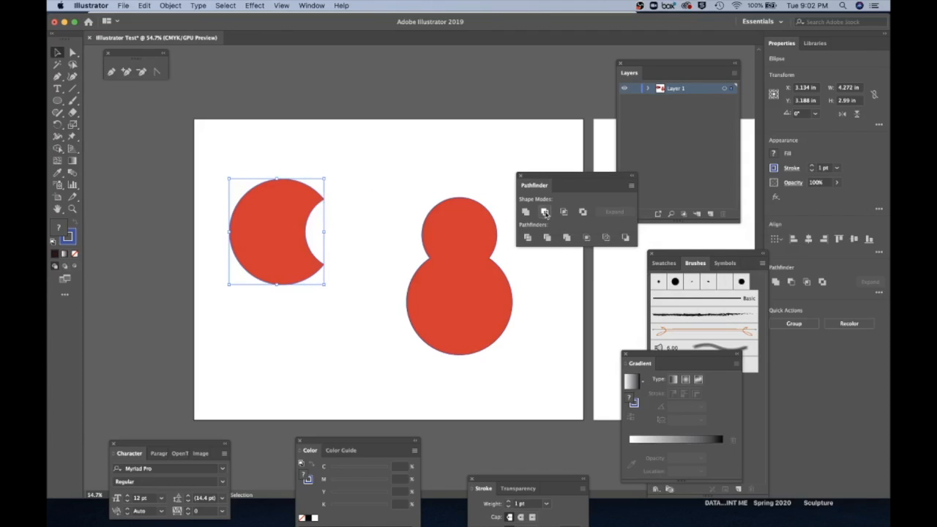
{"action": "left_click", "coordinate": [394, 158]}
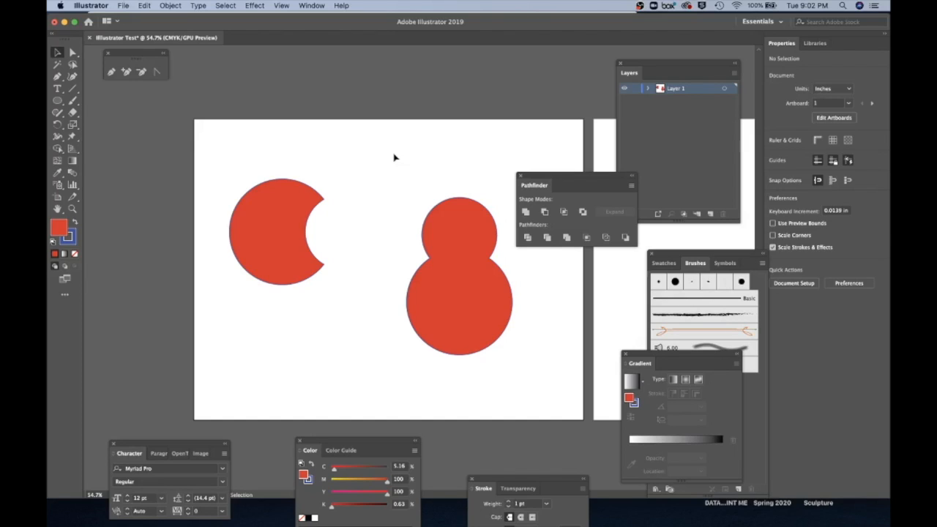
{"action": "left_click_drag", "start_coordinate": [285, 225], "coordinate": [322, 272]}
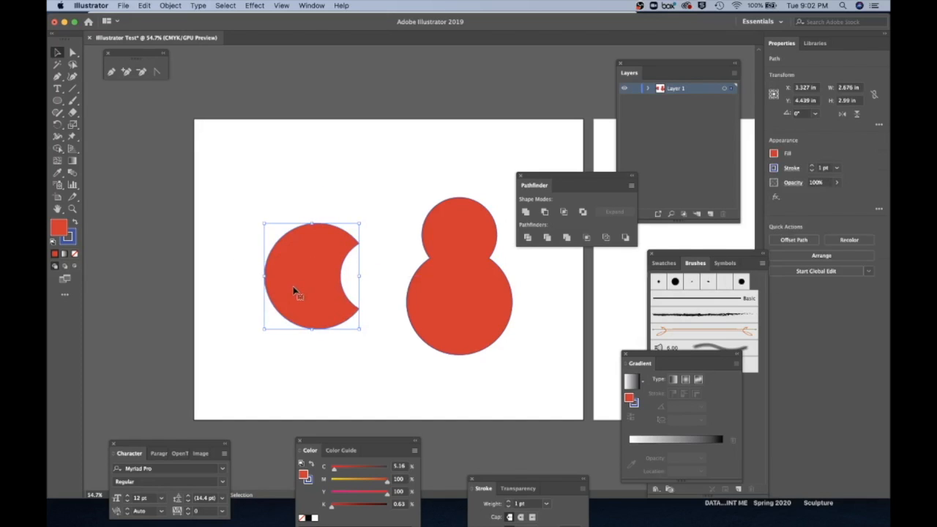
{"action": "key", "text": "ctrl+z"}
{"action": "left_click", "coordinate": [205, 173]}
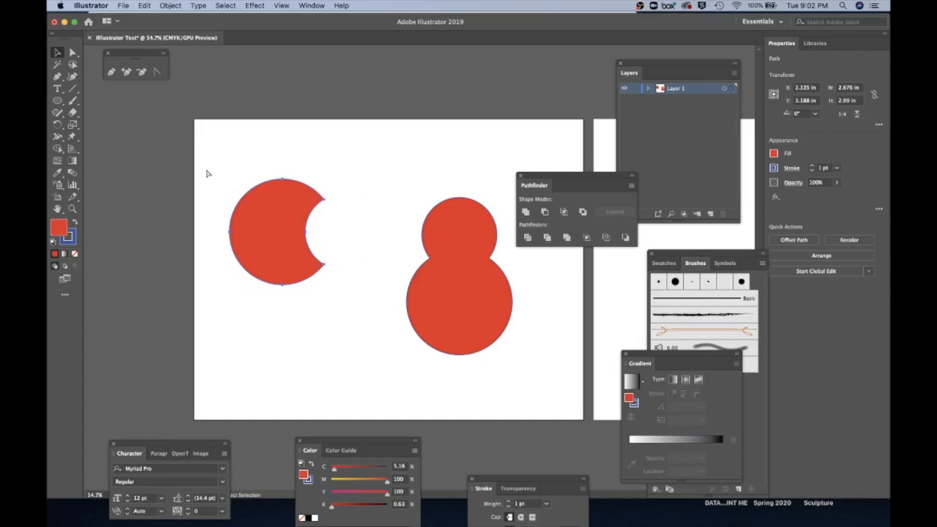
{"action": "key", "text": "ctrl+z"}
{"action": "left_click", "coordinate": [341, 286]}
Place a pasted copy of the dark circle over the red circle's left edge, level with the original, and subtract it with Minus Front.
{"action": "left_click", "coordinate": [348, 261]}
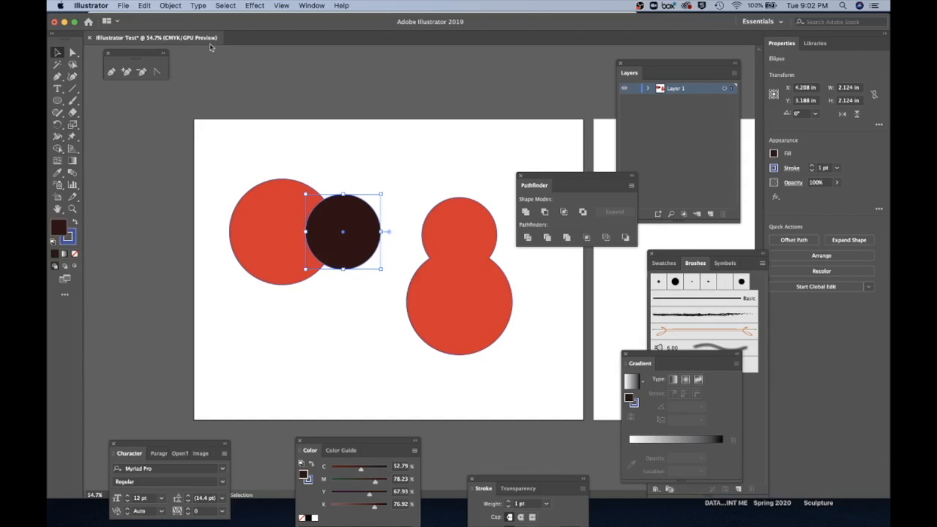
{"action": "left_click", "coordinate": [145, 6]}
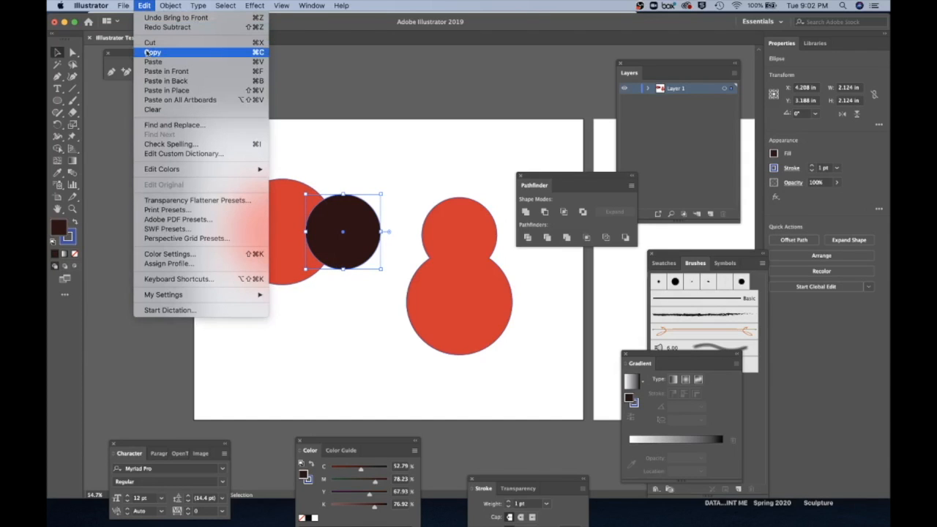
{"action": "left_click", "coordinate": [150, 53]}
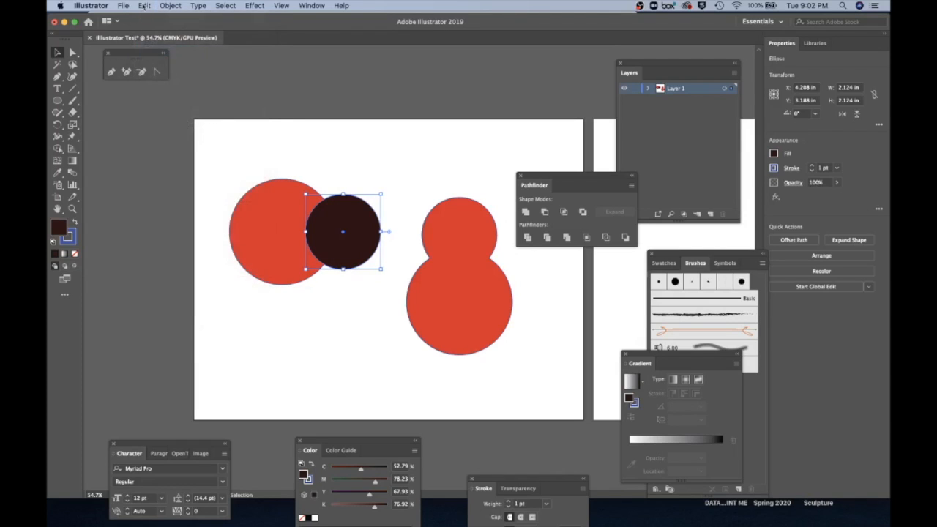
{"action": "left_click", "coordinate": [145, 6]}
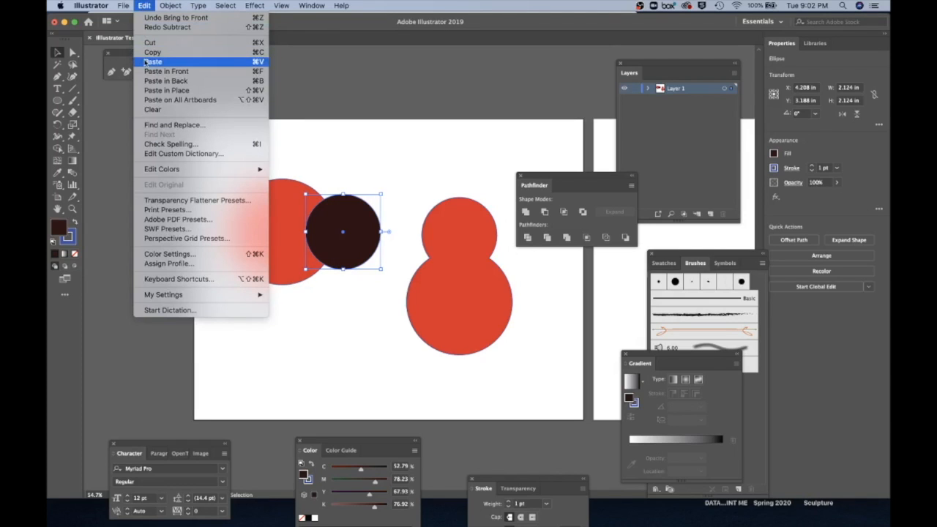
{"action": "left_click", "coordinate": [153, 62]}
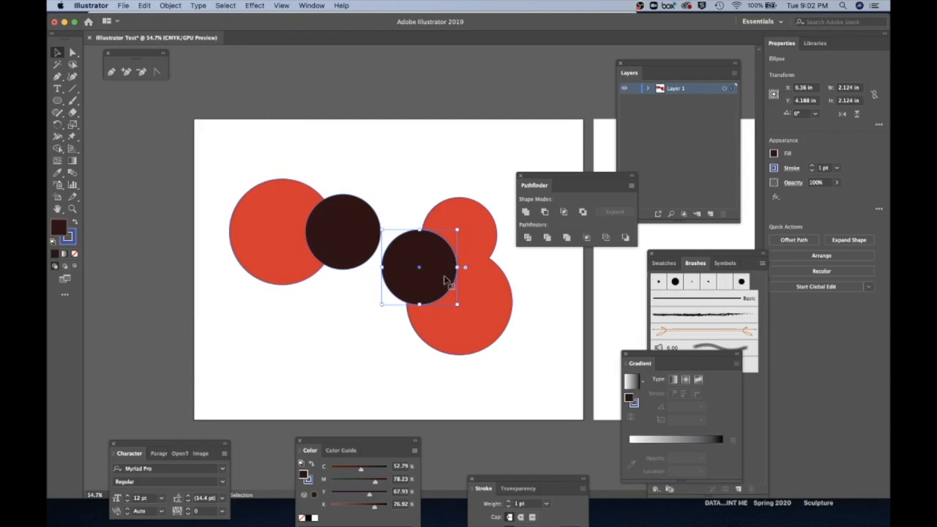
{"action": "left_click_drag", "start_coordinate": [448, 278], "coordinate": [248, 240]}
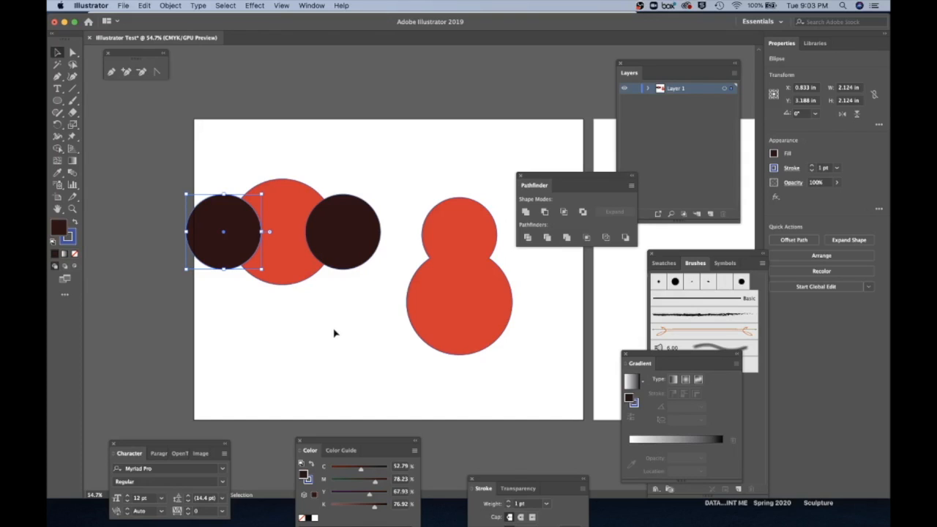
{"action": "left_click", "coordinate": [300, 275], "text": "shift"}
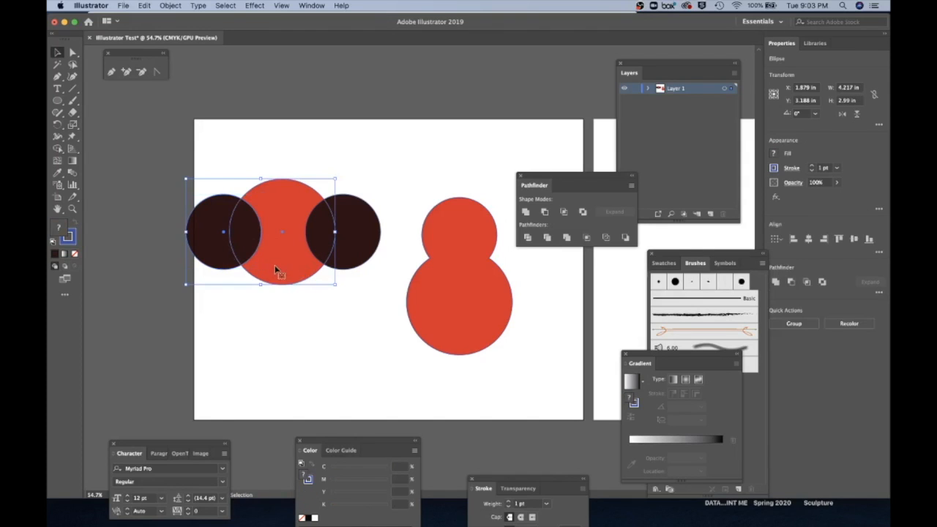
{"action": "left_click", "coordinate": [544, 212]}
Bring the remaining dark circle to the front and subtract it from the red shape's right side with Minus Front.
{"action": "left_click", "coordinate": [360, 256]}
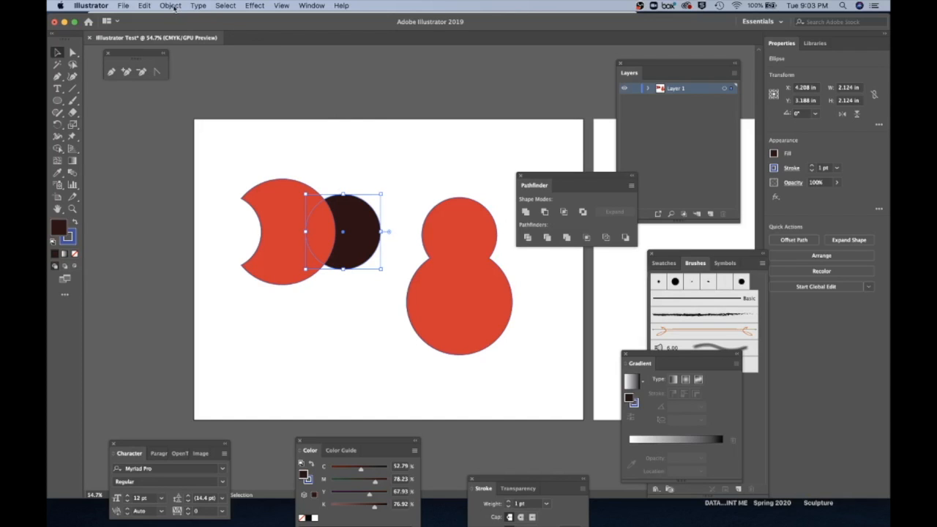
{"action": "left_click", "coordinate": [173, 6]}
{"action": "mouse_move", "coordinate": [178, 27]}
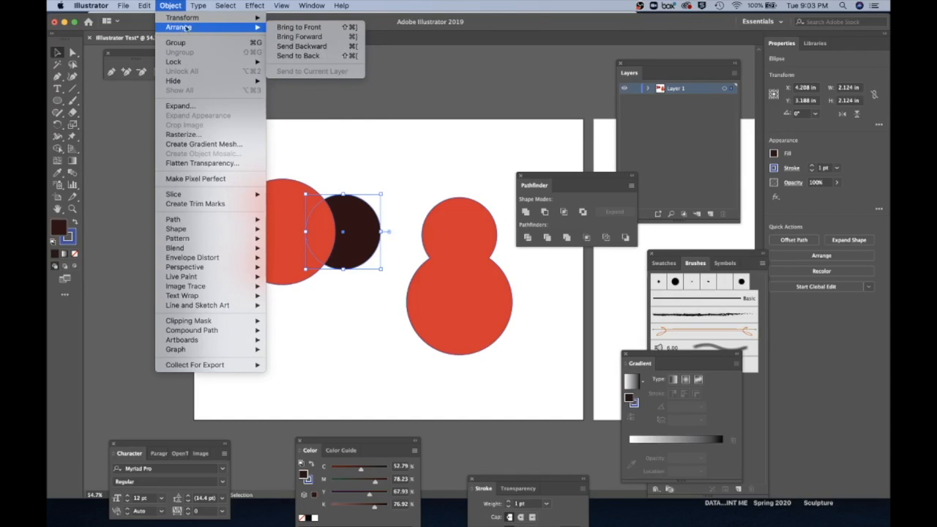
{"action": "left_click", "coordinate": [290, 27]}
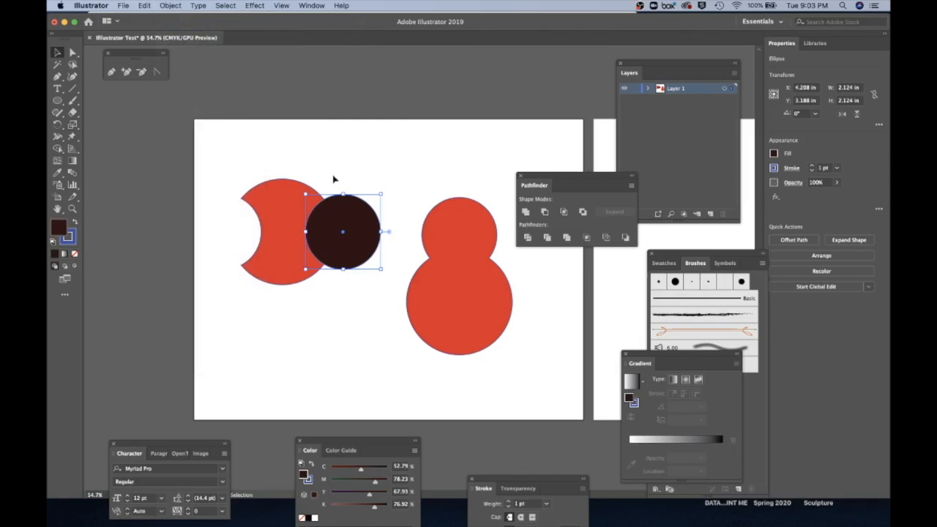
{"action": "left_click", "coordinate": [284, 239], "text": "shift"}
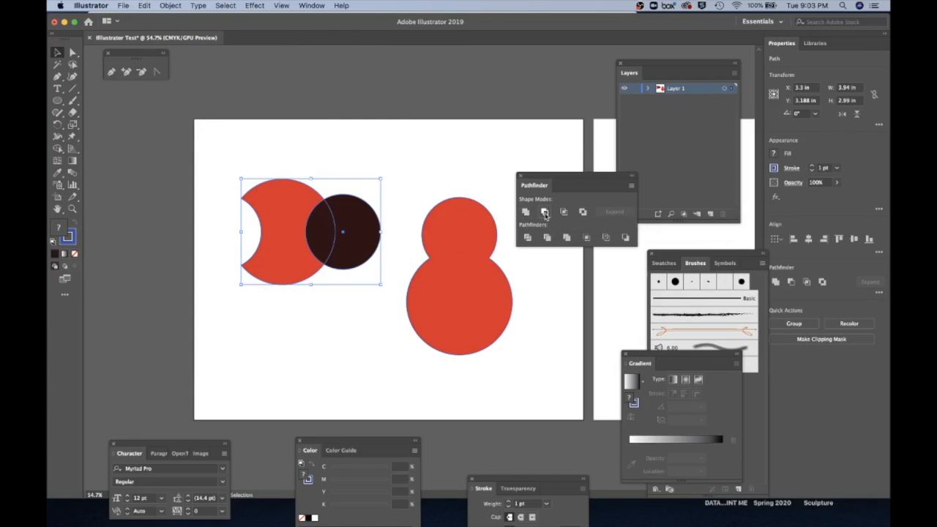
{"action": "left_click", "coordinate": [543, 213]}
{"action": "left_click", "coordinate": [329, 358]}
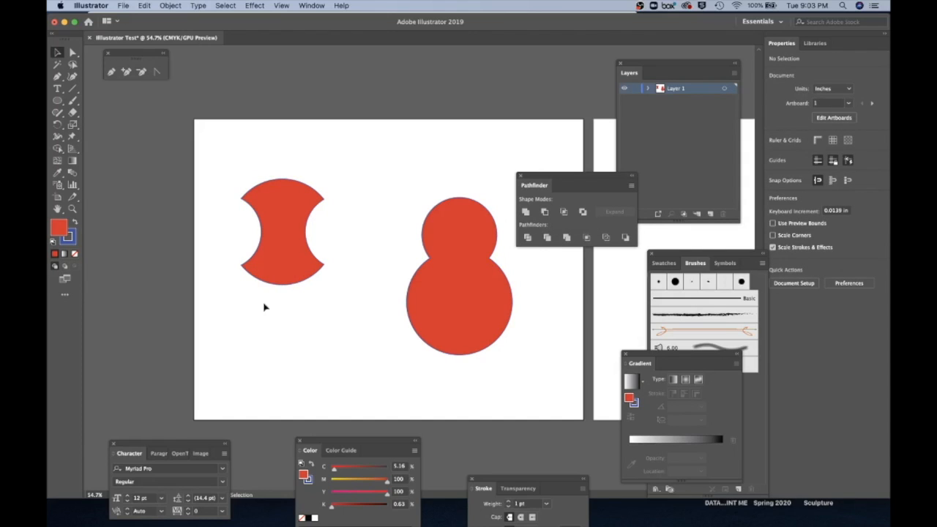
Draw a near-black horizontal rectangle about 3.1 by 0.33 in, extending from the middle of the red notched shape's right side.
{"action": "left_click", "coordinate": [59, 101]}
{"action": "left_click_drag", "start_coordinate": [64, 107], "coordinate": [102, 101]}
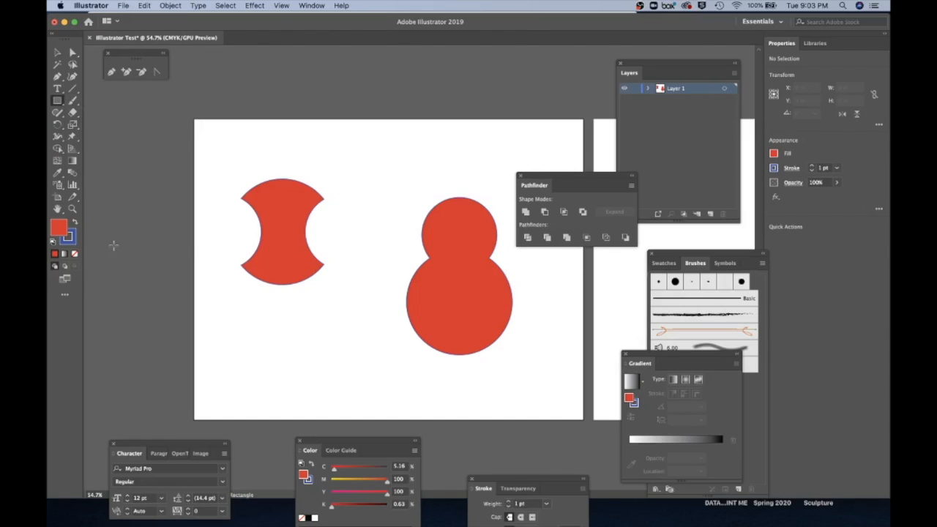
{"action": "double_click", "coordinate": [62, 230]}
{"action": "mouse_move", "coordinate": [213, 224]}
{"action": "left_mouse_down"}
{"action": "mouse_move", "coordinate": [284, 252]}
{"action": "mouse_move", "coordinate": [287, 269]}
{"action": "left_mouse_up"}
{"action": "left_click", "coordinate": [437, 157]}
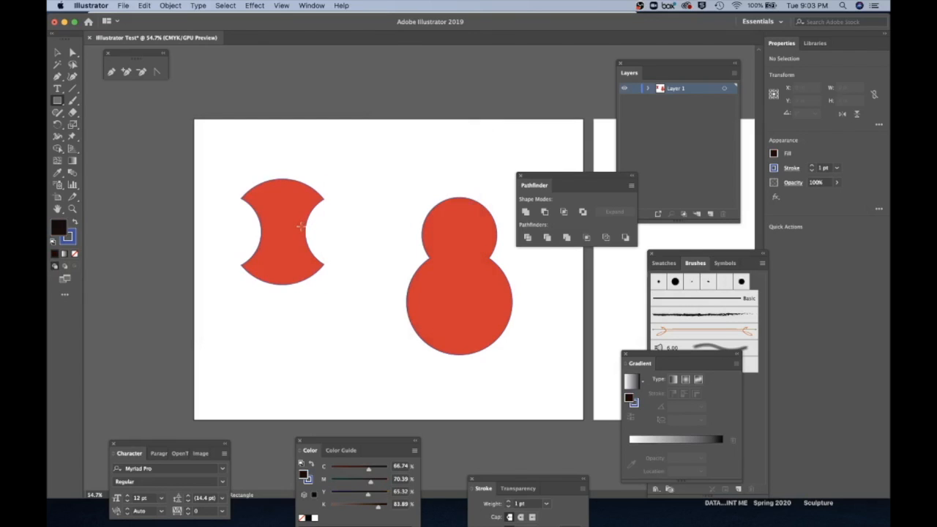
{"action": "left_click_drag", "start_coordinate": [305, 226], "coordinate": [411, 239]}
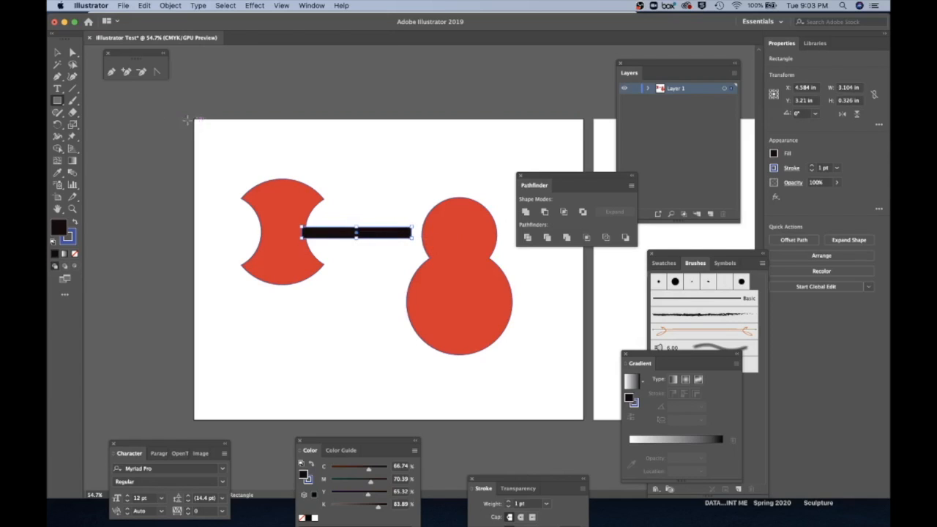
{"action": "left_click", "coordinate": [57, 52]}
{"action": "left_click", "coordinate": [338, 351]}
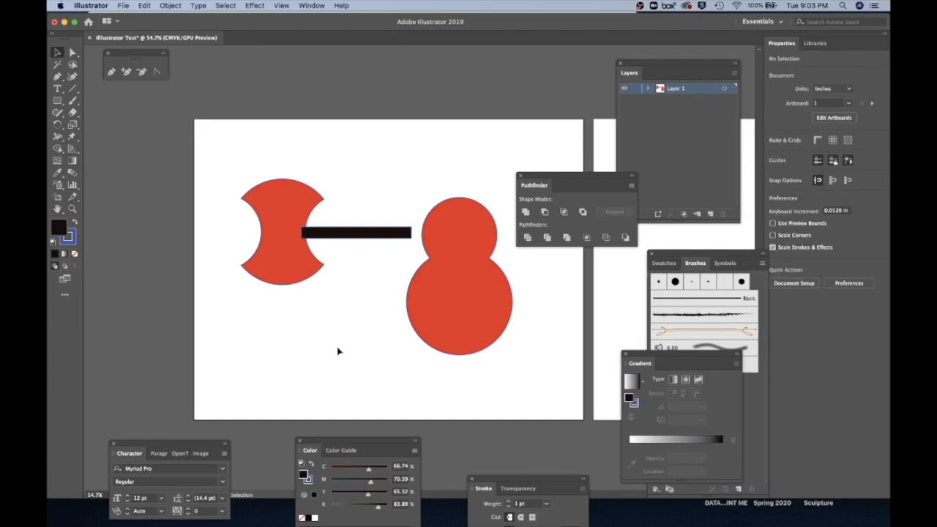
Delete the black rectangle, the red notched shape and the united red circles from the first artboard.
{"action": "left_click", "coordinate": [353, 234]}
{"action": "key", "text": "Delete"}
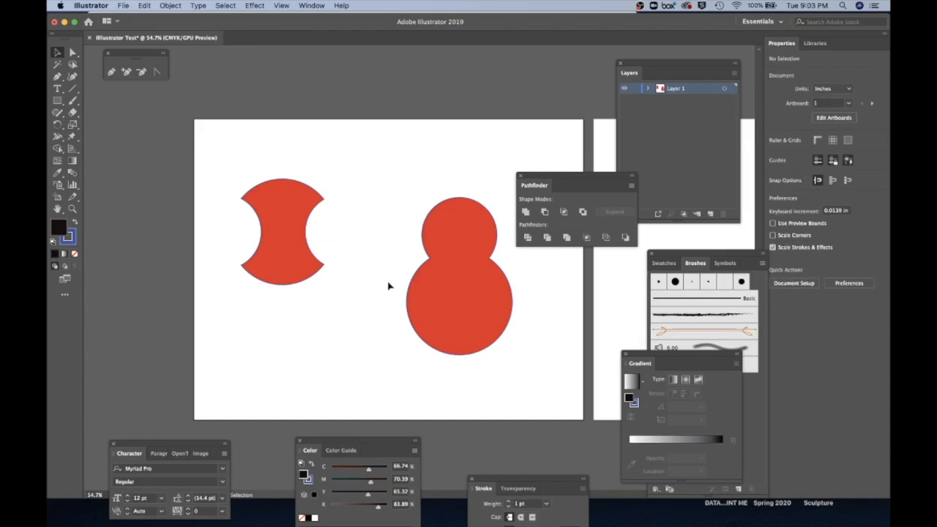
{"action": "left_click", "coordinate": [307, 265]}
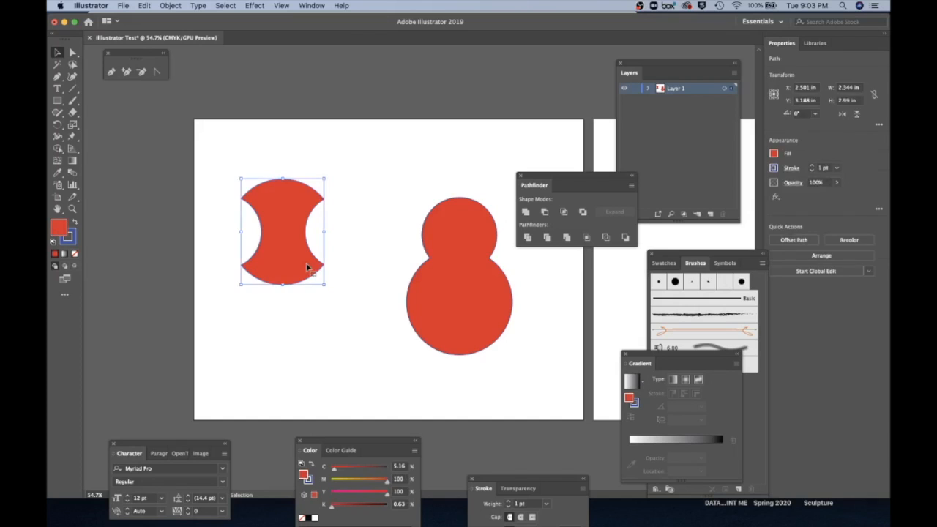
{"action": "key", "text": "Delete"}
{"action": "left_click", "coordinate": [440, 295]}
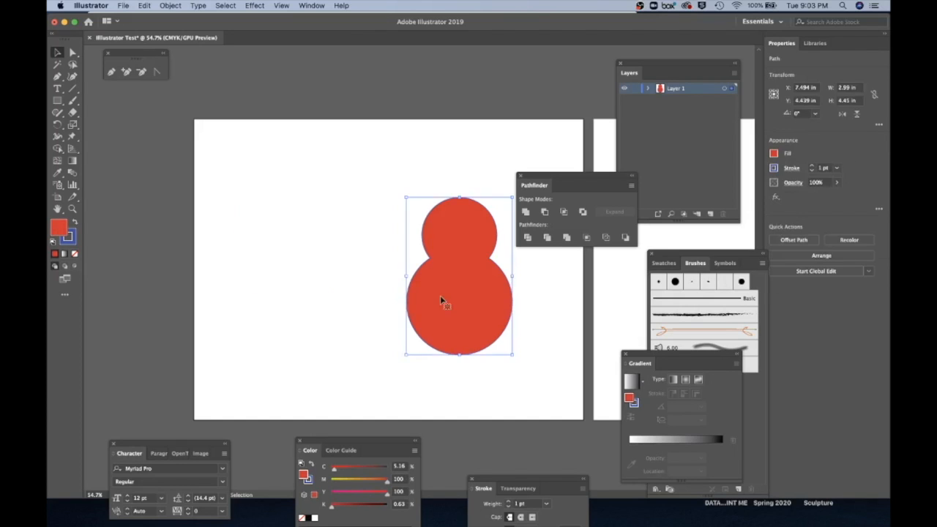
{"action": "key", "text": "Delete"}
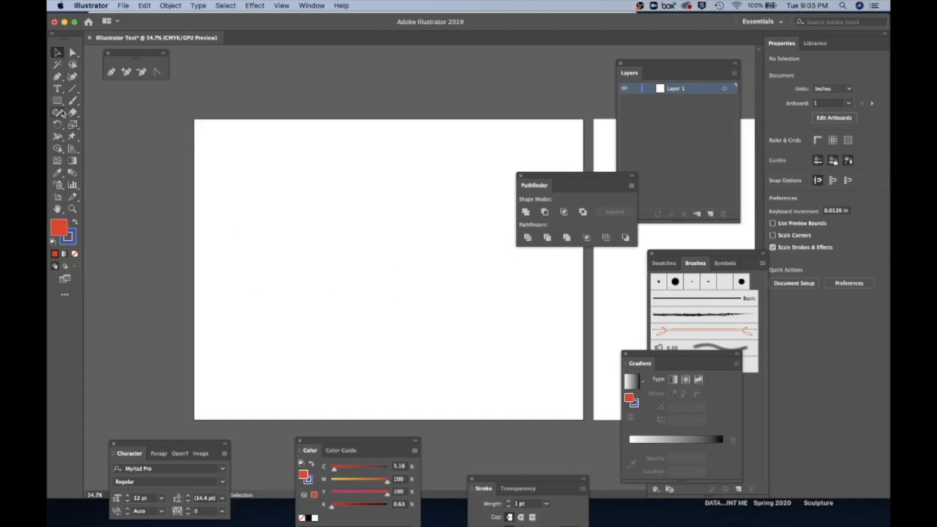
Draw a red ellipse about 3.9 by 3.0 in near the middle of the first artboard.
{"action": "left_click", "coordinate": [57, 100]}
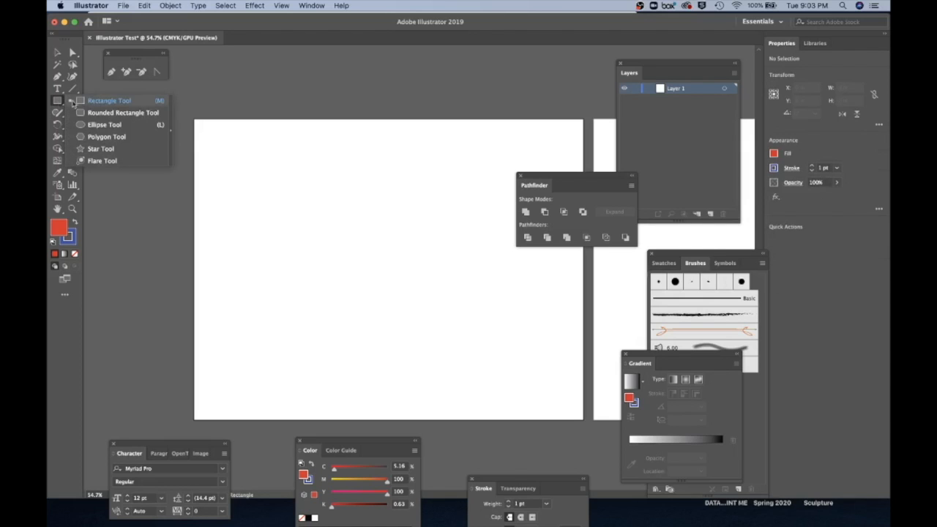
{"action": "left_click", "coordinate": [104, 125]}
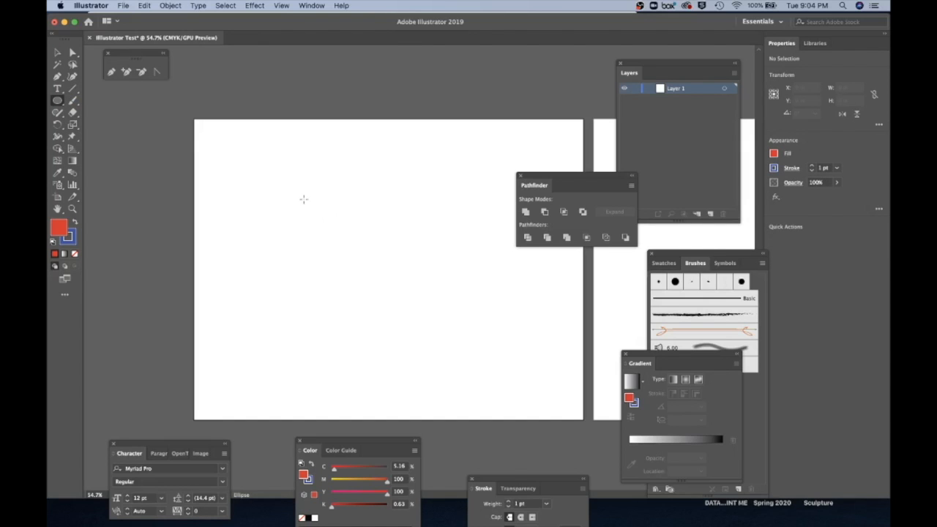
{"action": "left_click_drag", "start_coordinate": [304, 199], "coordinate": [442, 306]}
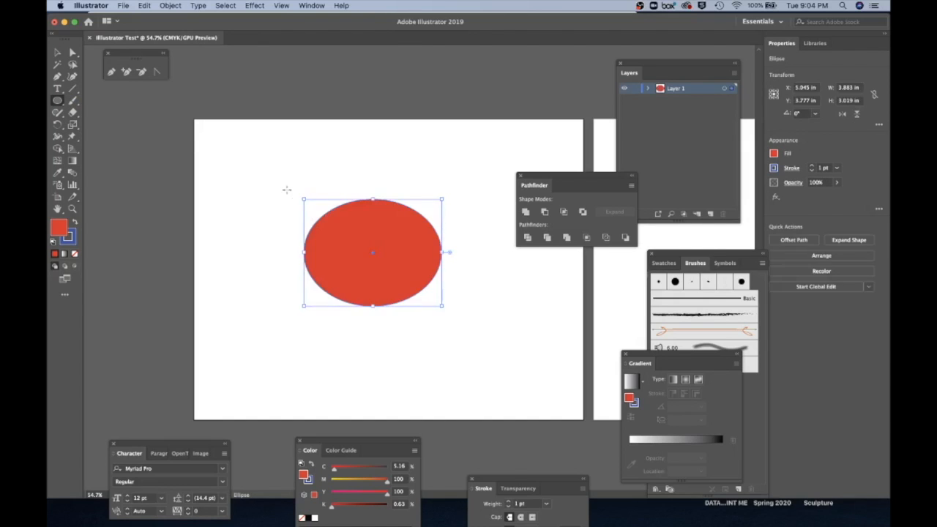
Place a pasted copy of the ellipse directly below the original so they overlap, and keep only the shared area with Intersect.
{"action": "left_click", "coordinate": [57, 52]}
{"action": "left_click", "coordinate": [146, 7]}
{"action": "left_click", "coordinate": [153, 52]}
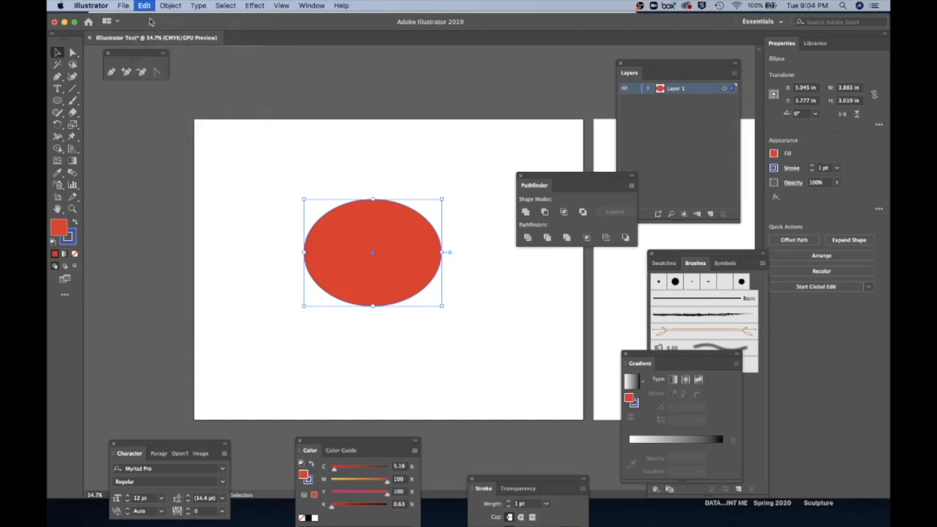
{"action": "left_click", "coordinate": [146, 7]}
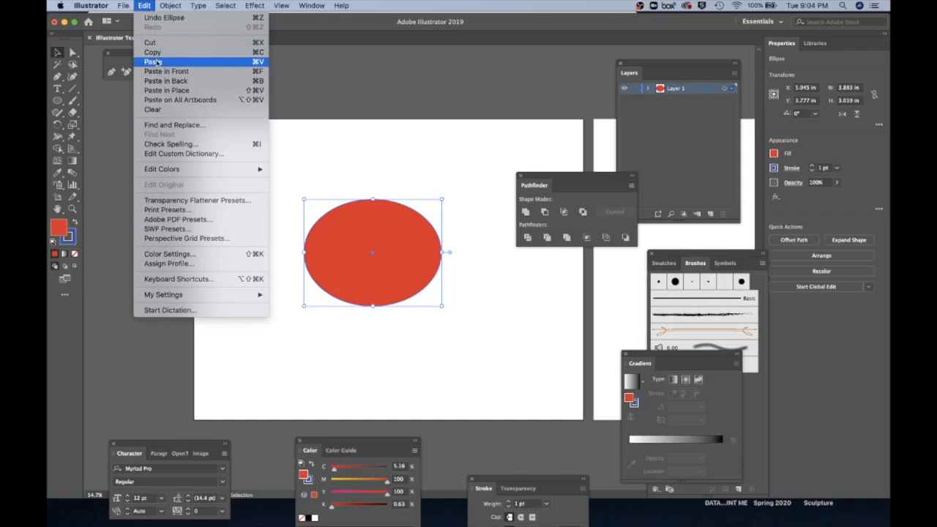
{"action": "left_click", "coordinate": [241, 62]}
{"action": "left_click_drag", "start_coordinate": [459, 283], "coordinate": [411, 310]}
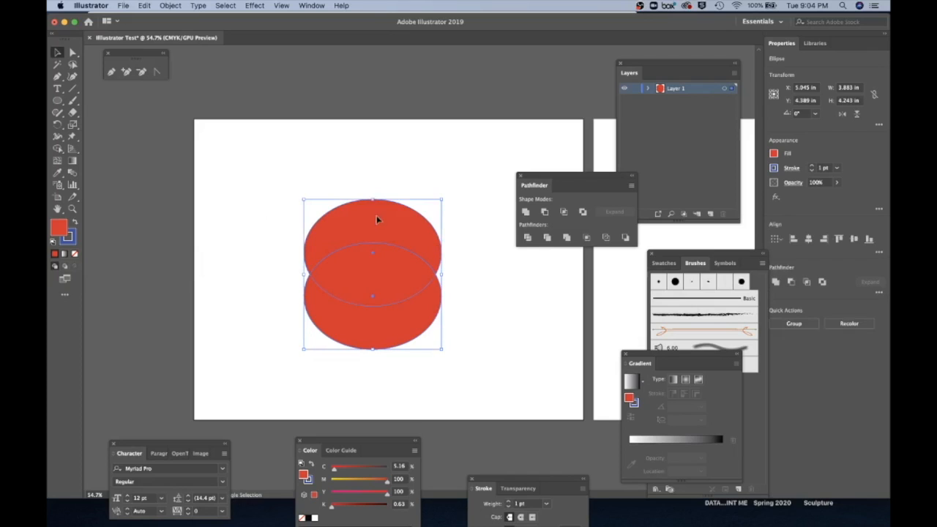
{"action": "left_click", "coordinate": [563, 212]}
{"action": "left_click", "coordinate": [427, 178]}
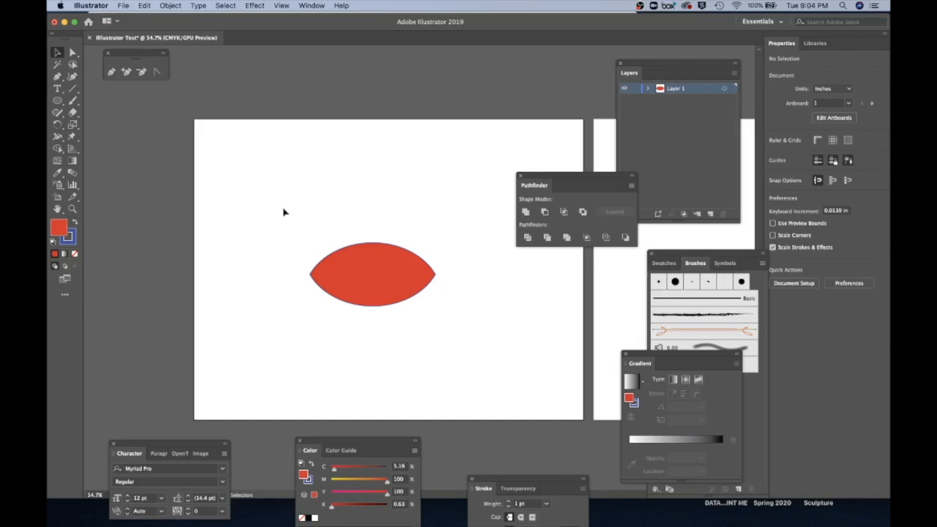
Paste a copy of the red lens shape and place it above the original, slightly to the left.
{"action": "left_click", "coordinate": [392, 279]}
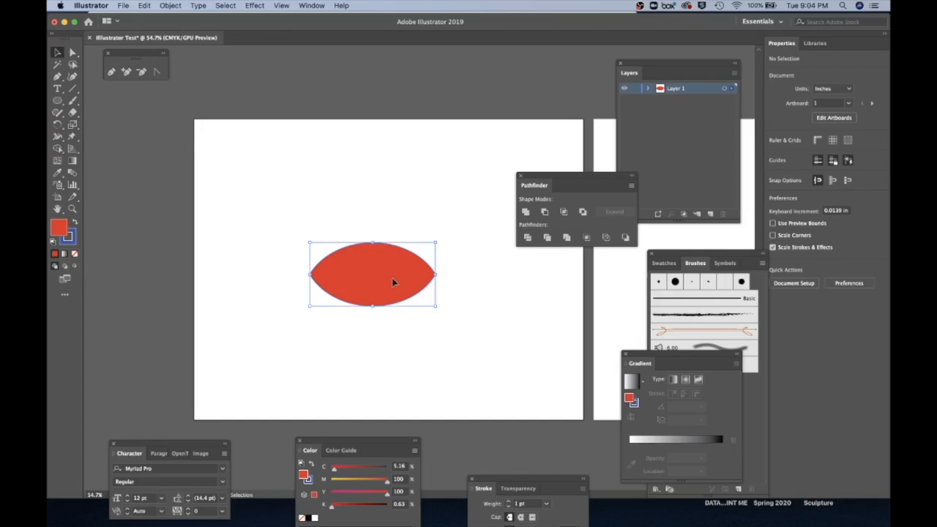
{"action": "key", "text": "super+c"}
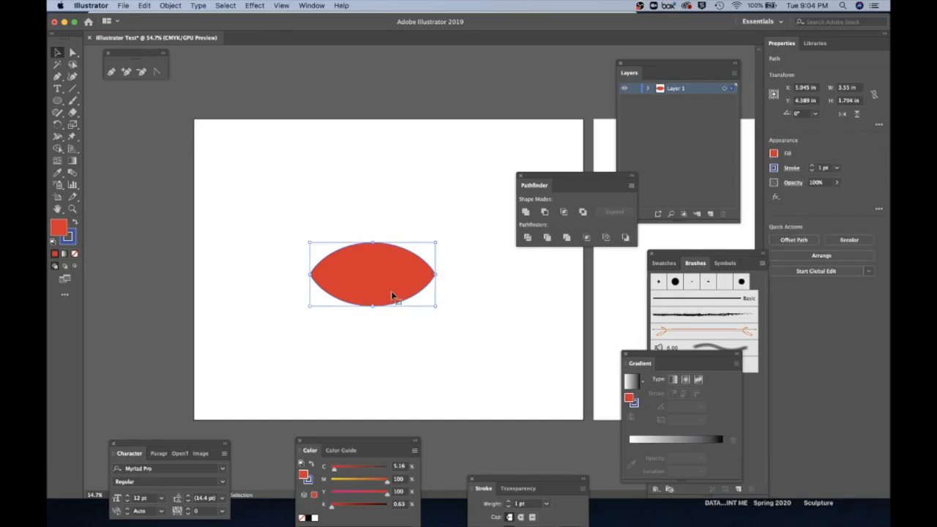
{"action": "key", "text": "super+v"}
{"action": "left_click_drag", "start_coordinate": [419, 282], "coordinate": [336, 196]}
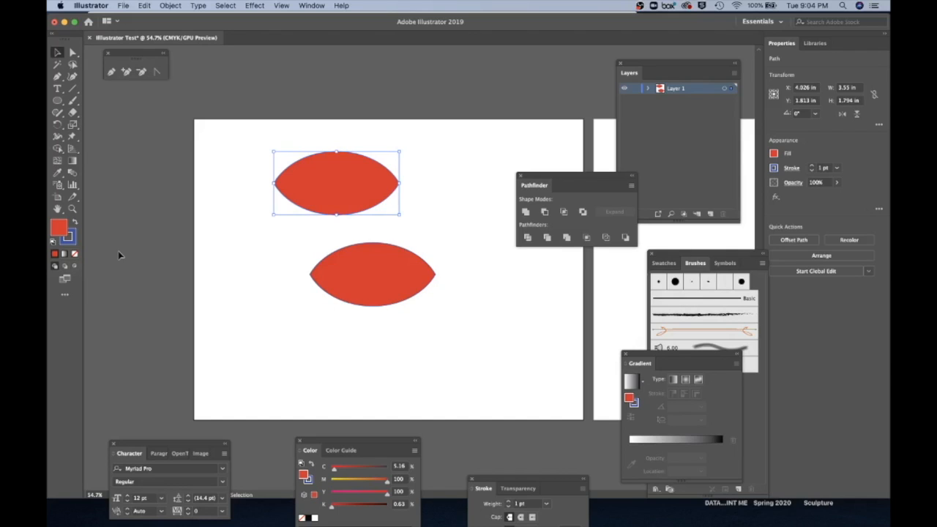
Draw a circle about 1.74 in across below and left of the lower lens shape, and fill it with near-black 0C0102.
{"action": "left_click", "coordinate": [57, 101]}
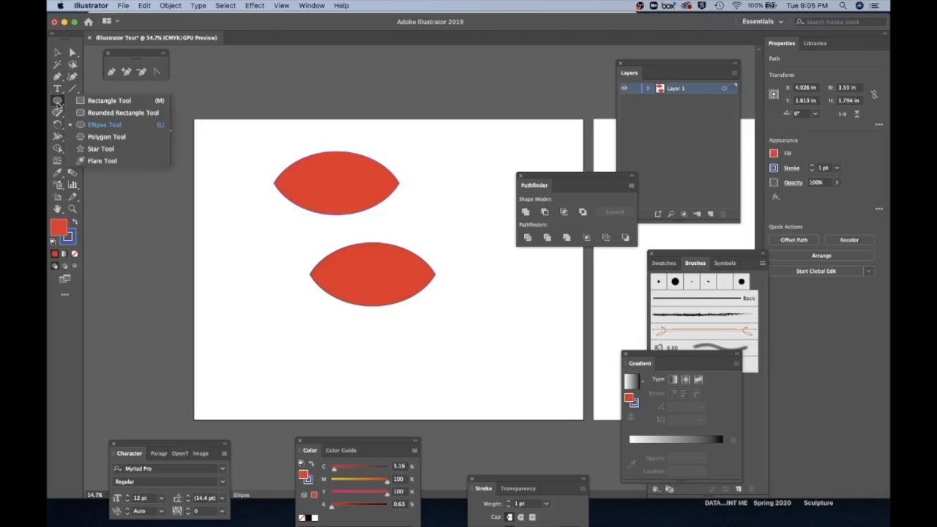
{"action": "left_click", "coordinate": [94, 125]}
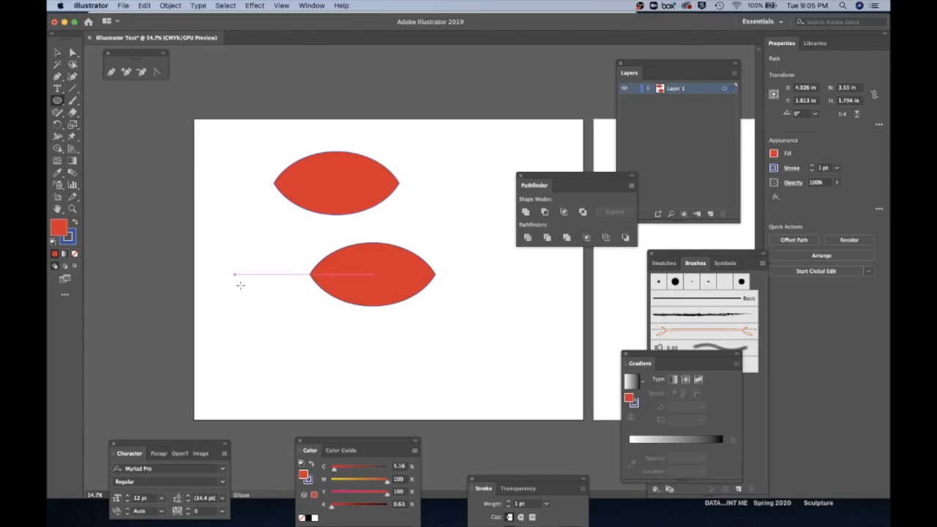
{"action": "left_click_drag", "start_coordinate": [240, 292], "coordinate": [303, 356]}
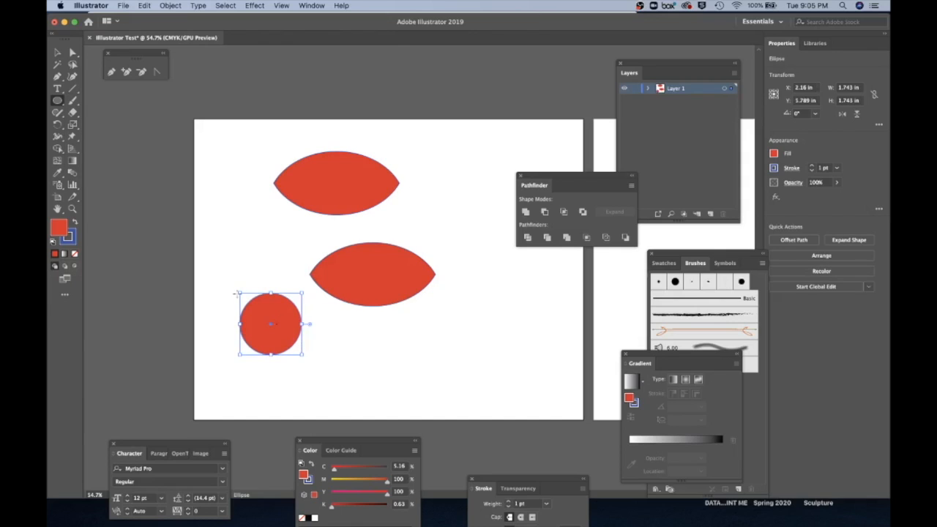
{"action": "double_click", "coordinate": [59, 227]}
{"action": "left_click", "coordinate": [315, 273]}
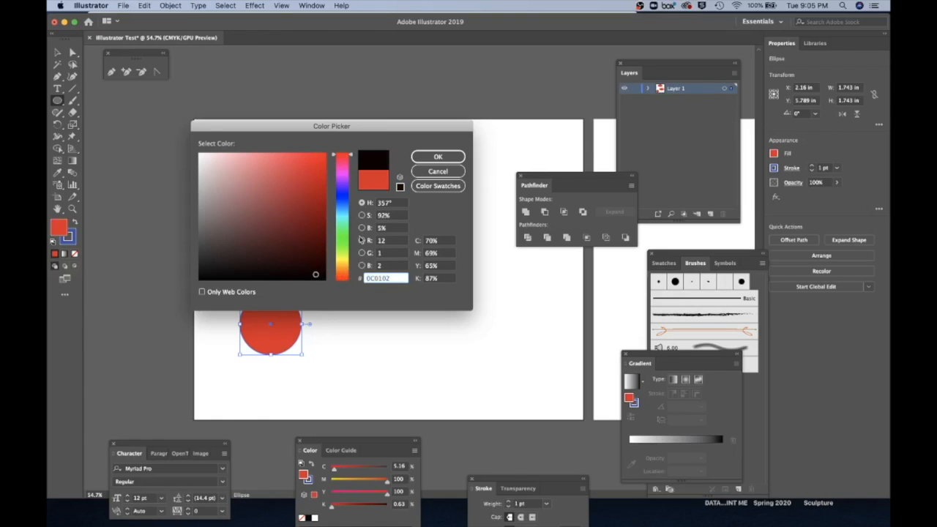
{"action": "left_click", "coordinate": [436, 158]}
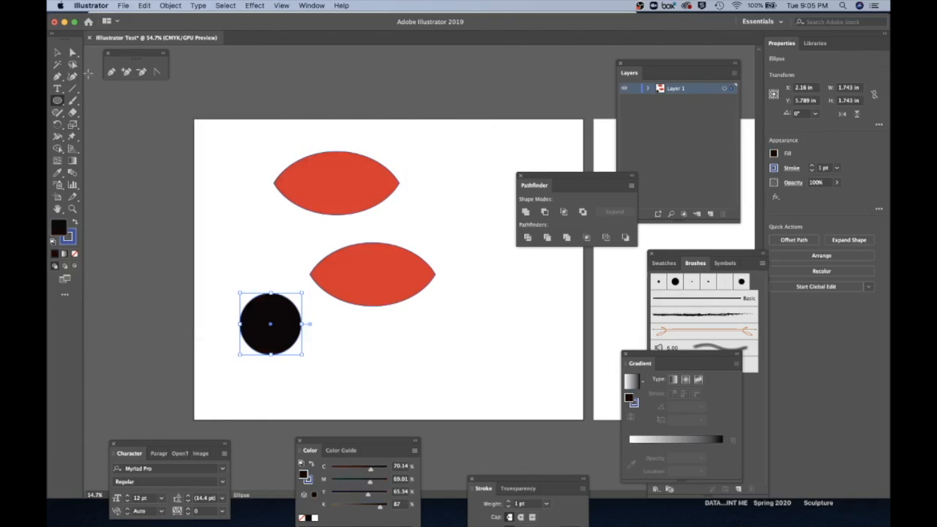
Move the black circle onto the upper lens shape, enlarge it proportionally to about 1.96 in across and nudge it back to the lens's centre.
{"action": "left_click", "coordinate": [56, 52]}
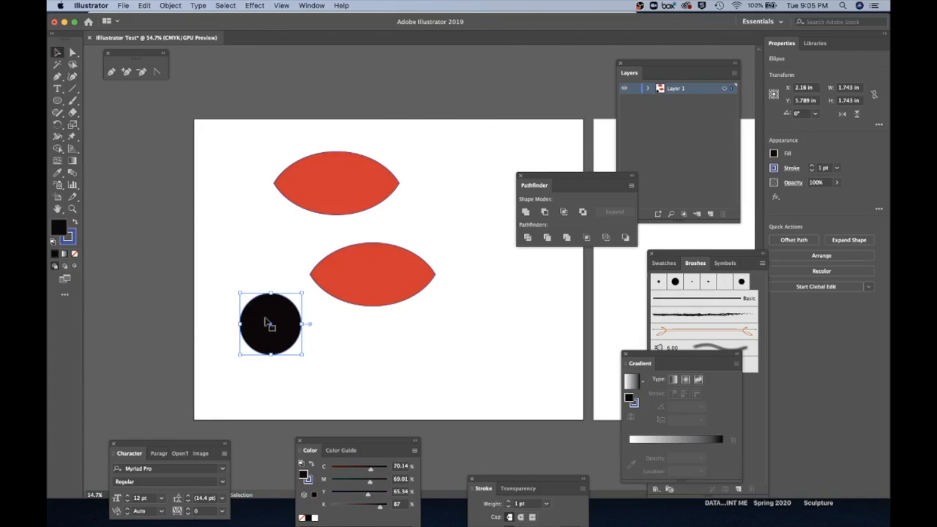
{"action": "left_click_drag", "start_coordinate": [266, 315], "coordinate": [330, 172]}
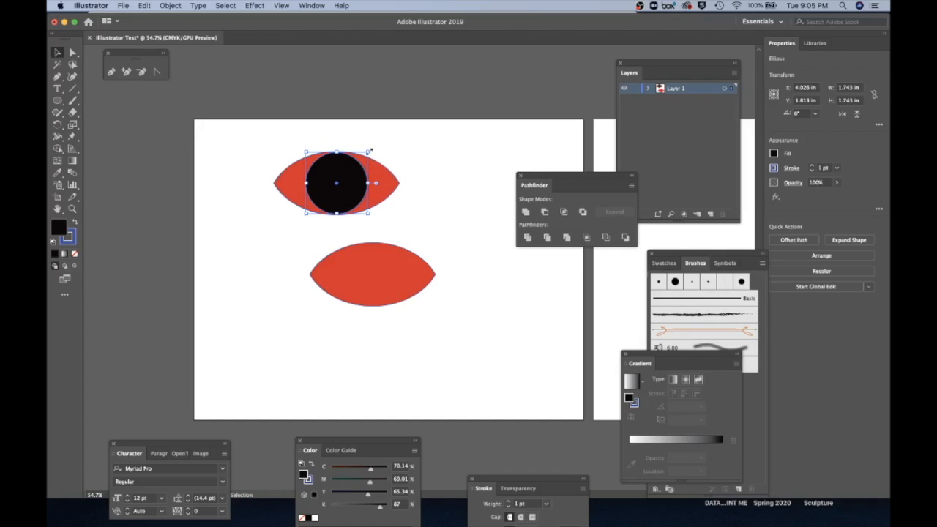
{"action": "left_click_drag", "start_coordinate": [369, 151], "coordinate": [379, 145]}
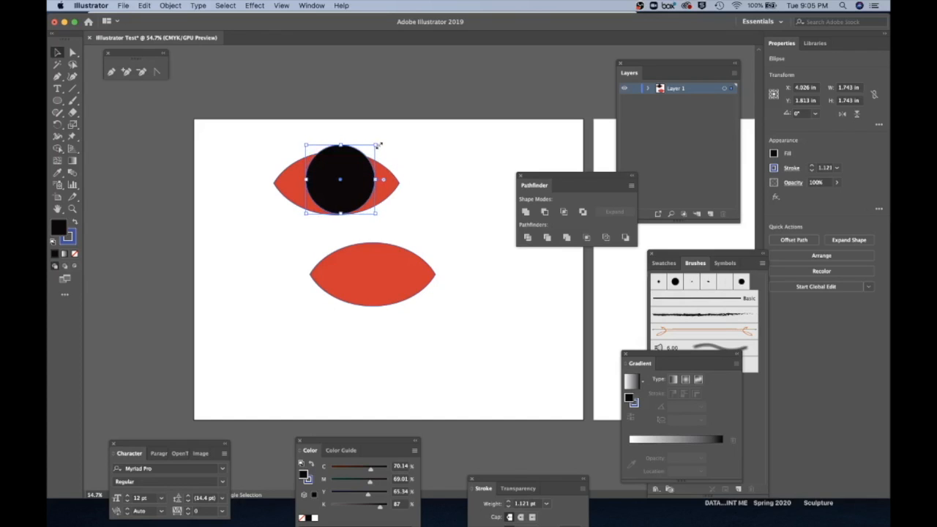
{"action": "key", "text": "Down"}
{"action": "key", "text": "Down"}
{"action": "key", "text": "Down"}
{"action": "key", "text": "Down"}
{"action": "key", "text": "Down"}
{"action": "key", "text": "Down"}
{"action": "key", "text": "Down"}
{"action": "key", "text": "Down"}
{"action": "key", "text": "Down"}
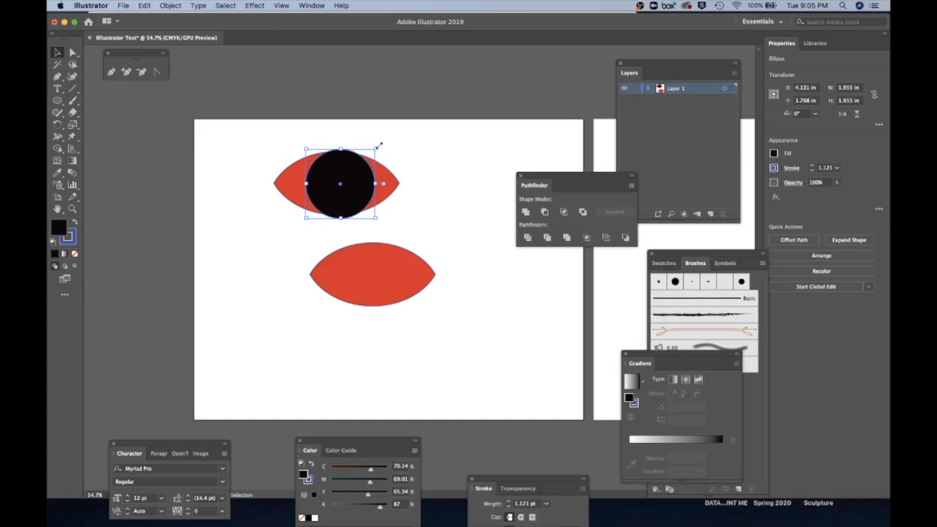
{"action": "key", "text": "Left"}
{"action": "key", "text": "Left"}
{"action": "key", "text": "Left"}
{"action": "key", "text": "Left"}
{"action": "key", "text": "Left"}
{"action": "key", "text": "Left"}
{"action": "key", "text": "Left"}
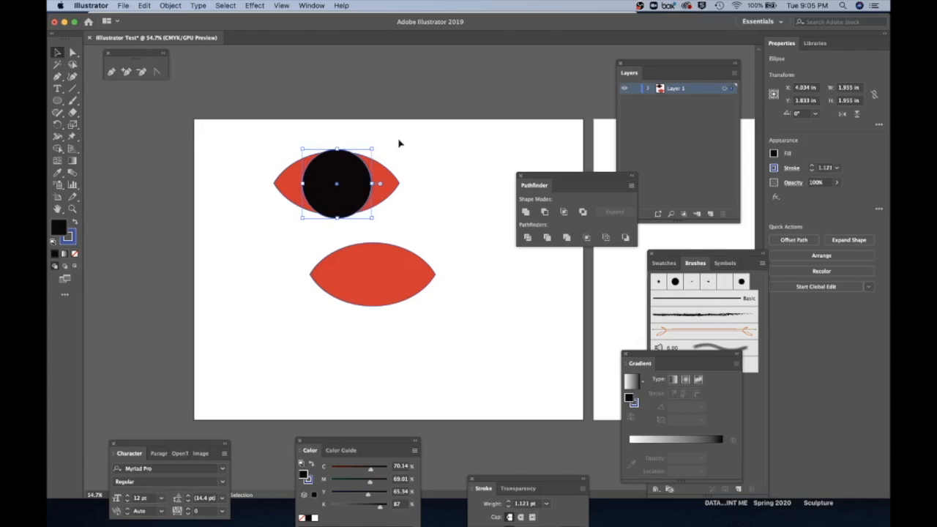
{"action": "left_click", "coordinate": [399, 143]}
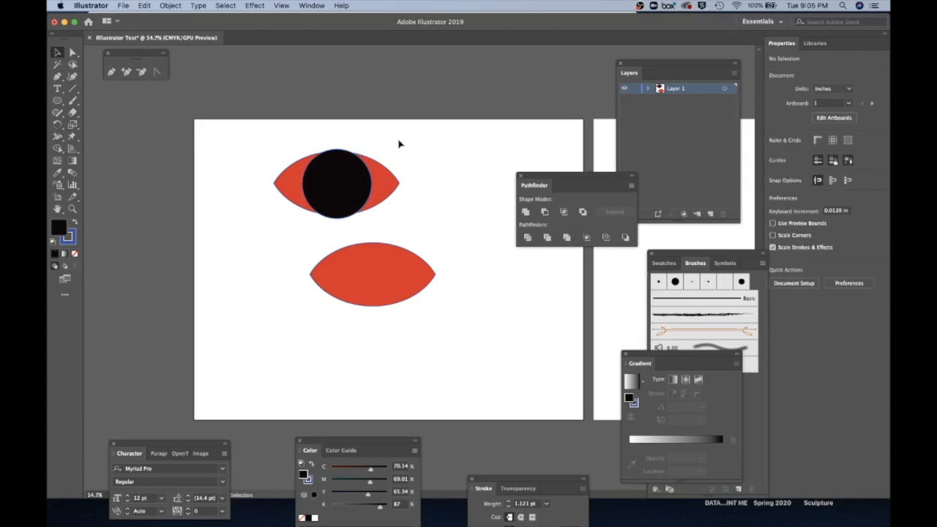
Enlarge the black circle to about 2.11 in across so it overlaps the lens edges, and recentre it on the upper lens.
{"action": "left_click", "coordinate": [358, 192]}
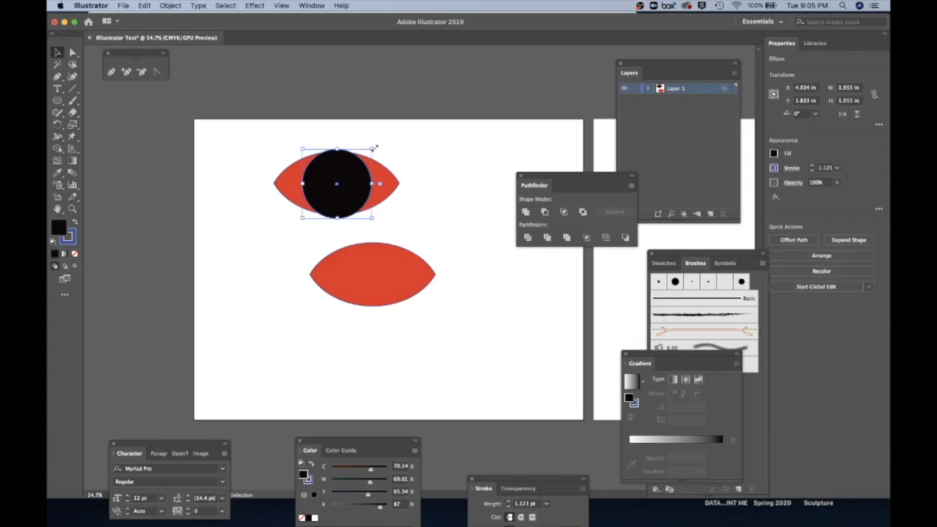
{"action": "left_click_drag", "start_coordinate": [372, 149], "coordinate": [378, 143]}
{"action": "key", "text": "Left"}
{"action": "key", "text": "Left"}
{"action": "key", "text": "Left"}
{"action": "key", "text": "Left"}
{"action": "key", "text": "Left"}
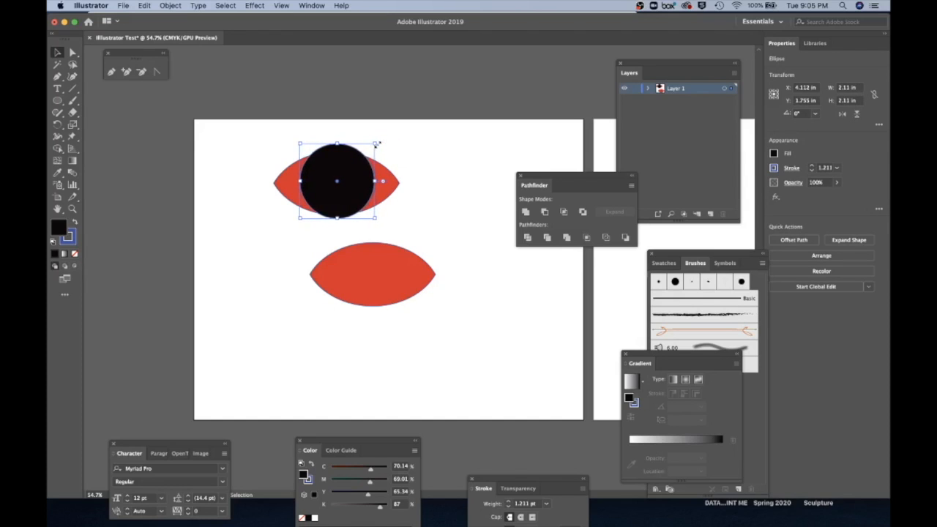
{"action": "key", "text": "Down"}
{"action": "key", "text": "Down"}
{"action": "key", "text": "Down"}
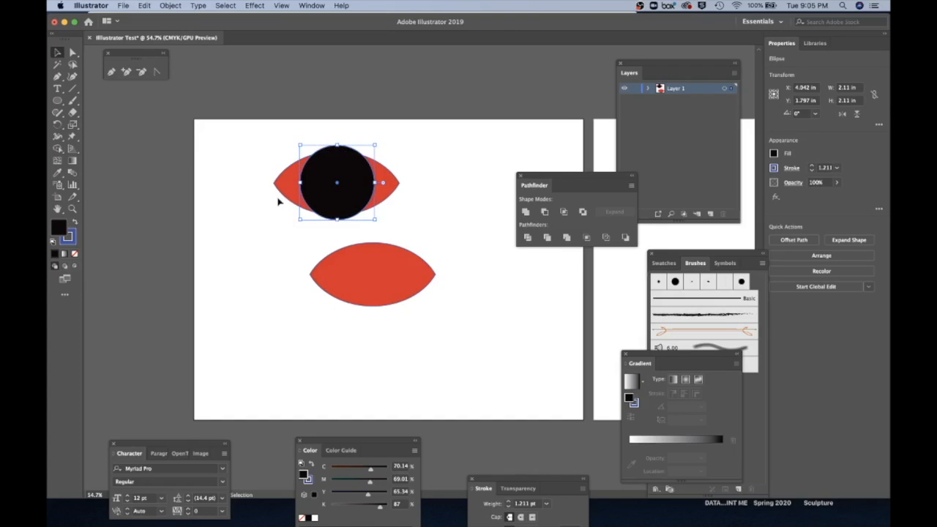
Intersect the black circle with the upper lens shape and move the resulting iris onto the centre of the remaining red lens.
{"action": "left_click", "coordinate": [286, 184], "text": "shift"}
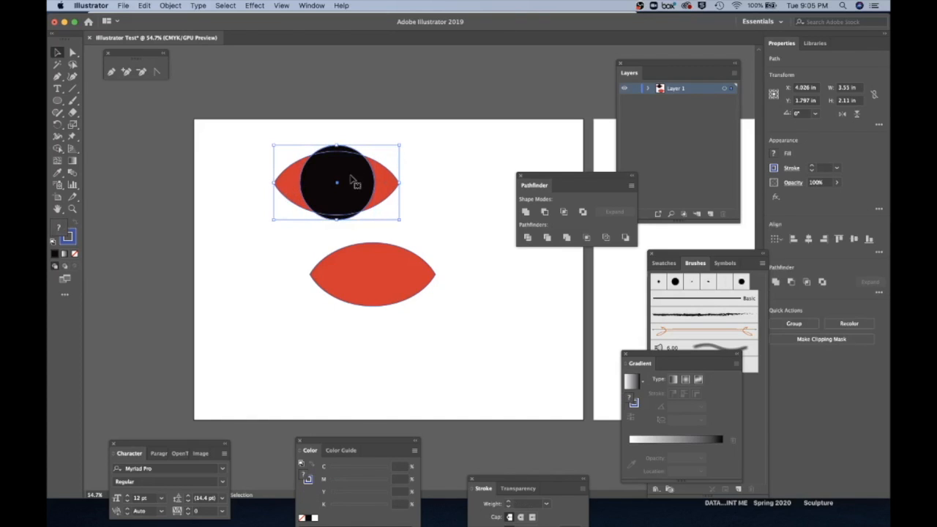
{"action": "left_click", "coordinate": [564, 213]}
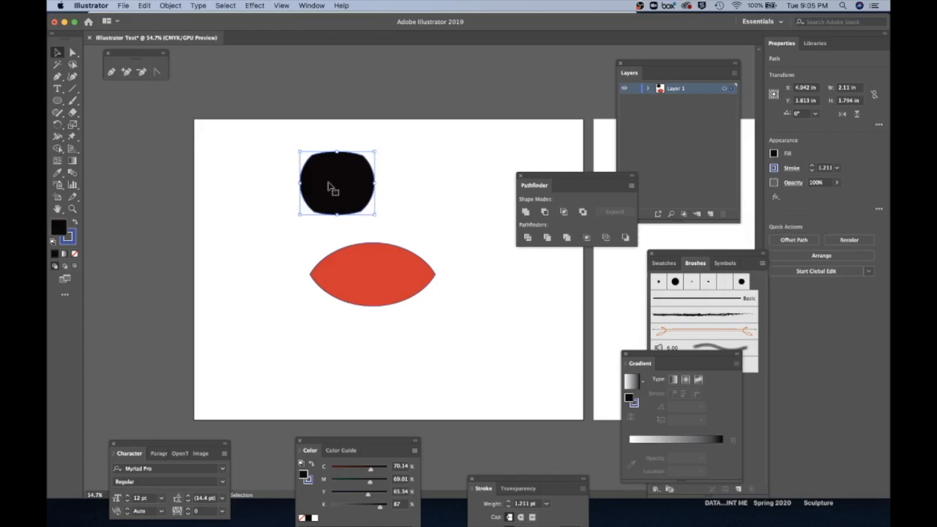
{"action": "left_click_drag", "start_coordinate": [337, 188], "coordinate": [370, 276]}
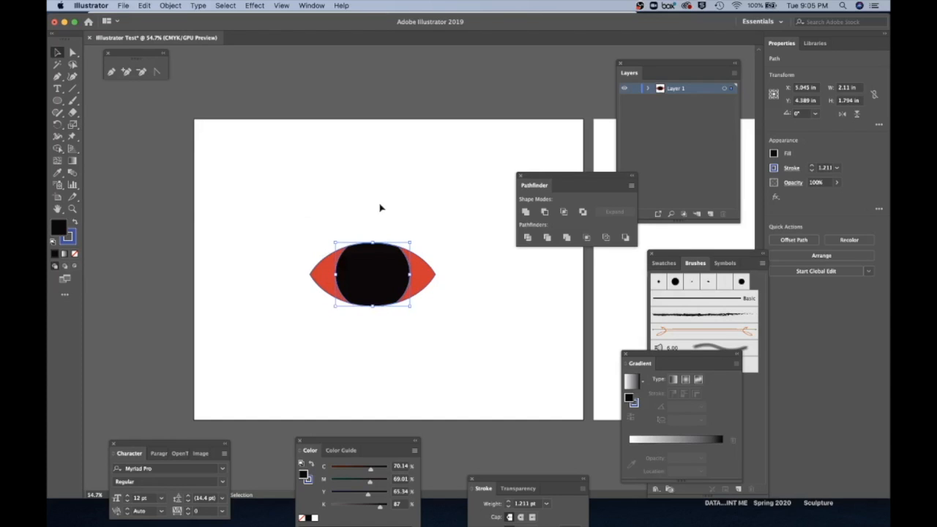
Fill the iris shape with near-white F9F9F9.
{"action": "double_click", "coordinate": [60, 228]}
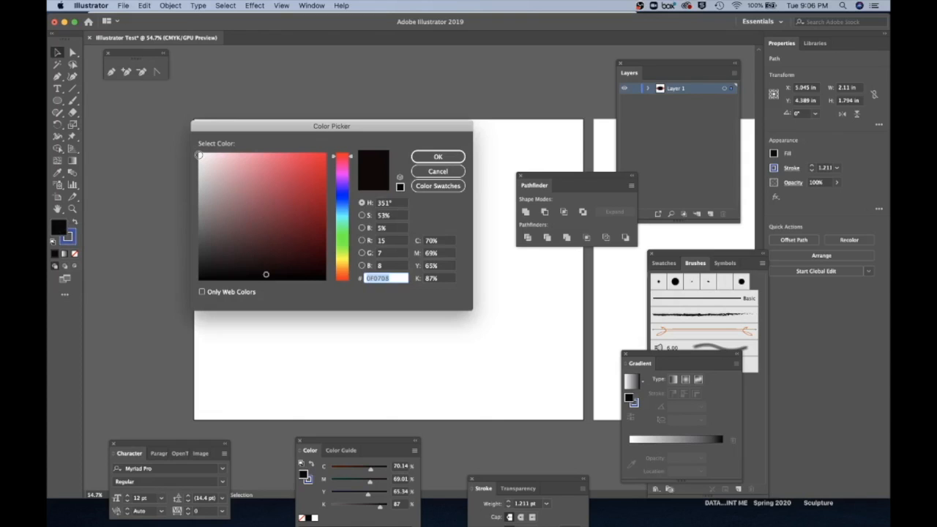
{"action": "left_click", "coordinate": [199, 156]}
{"action": "left_click", "coordinate": [435, 157]}
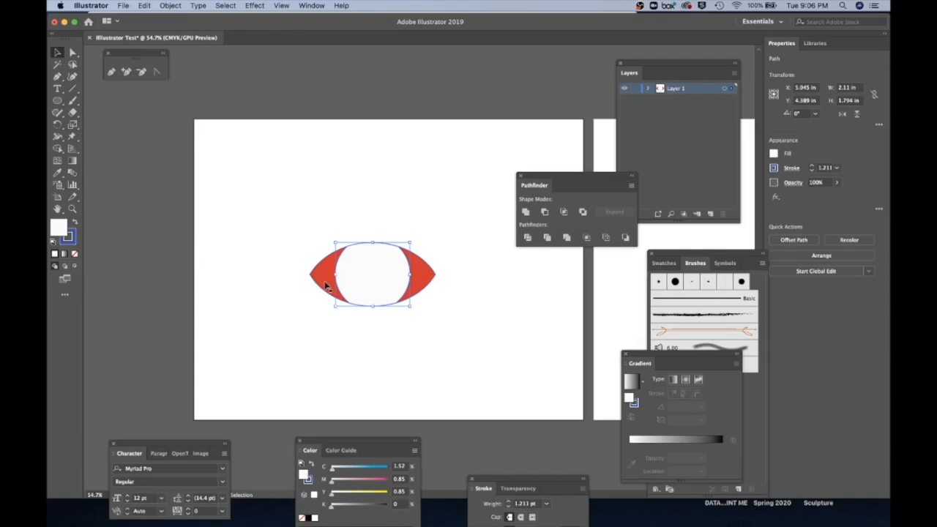
Fill the iris shape with a medium blue of about C 65, M 33, Y 0, K 0.
{"action": "double_click", "coordinate": [58, 229]}
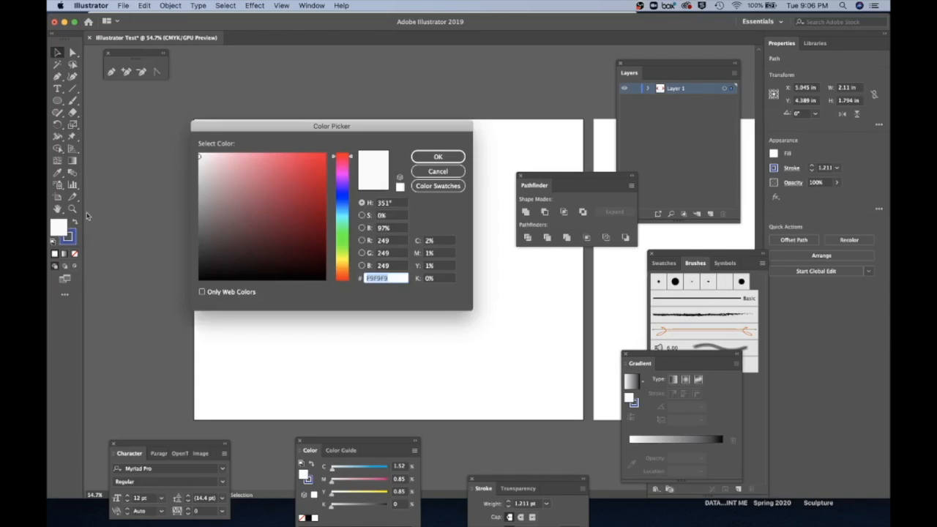
{"action": "left_click", "coordinate": [343, 206]}
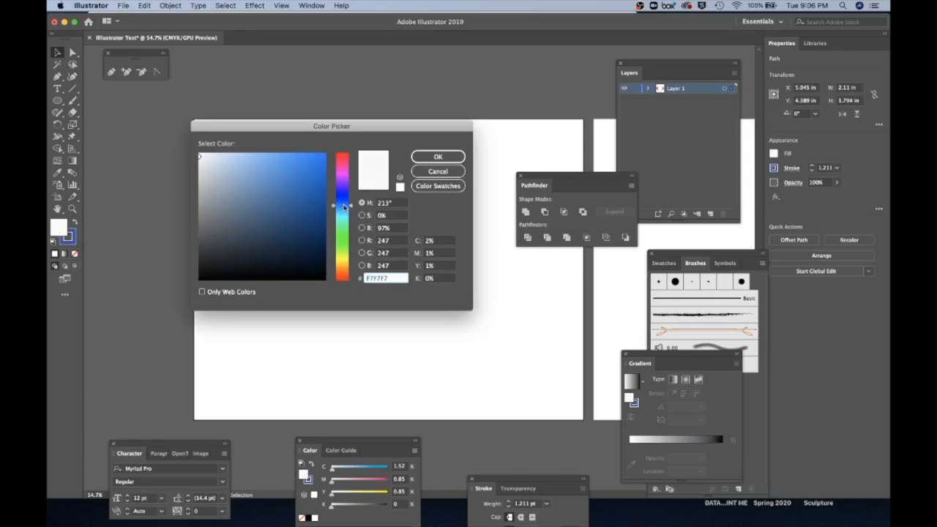
{"action": "left_click", "coordinate": [285, 162]}
{"action": "left_click", "coordinate": [438, 156]}
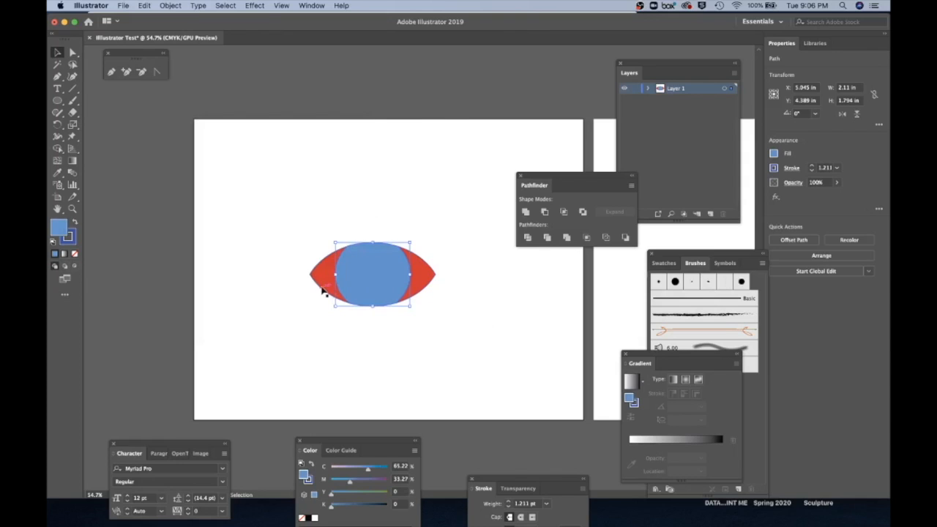
Fill the red lens shape behind the iris with near-white F9F7F7.
{"action": "left_click", "coordinate": [323, 291]}
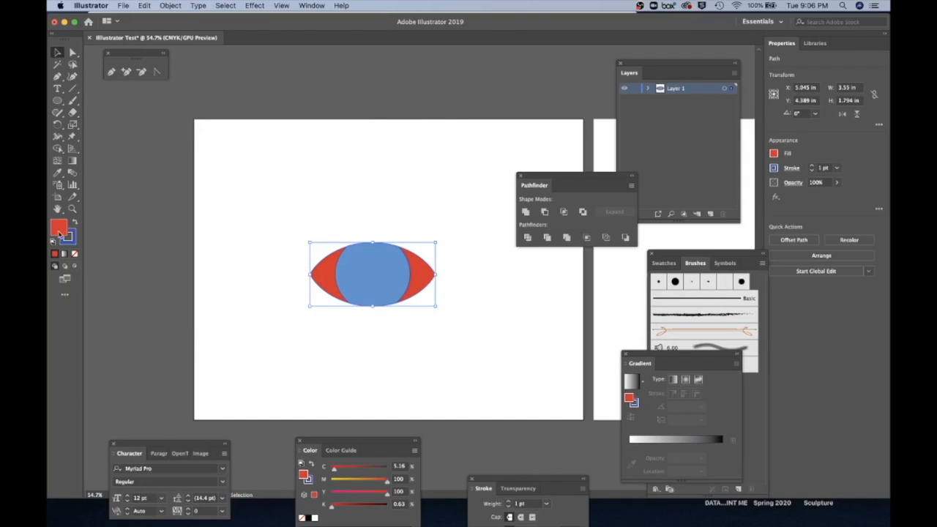
{"action": "double_click", "coordinate": [61, 233]}
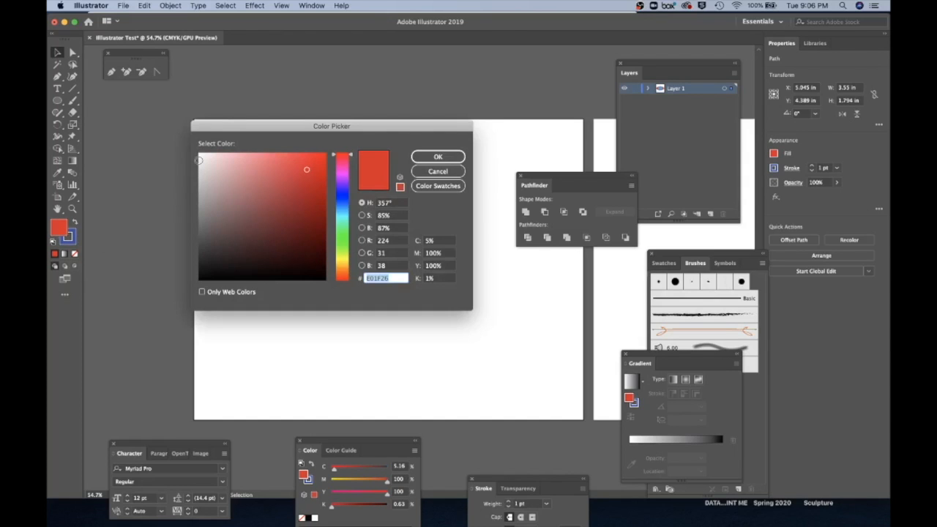
{"action": "left_click", "coordinate": [200, 155]}
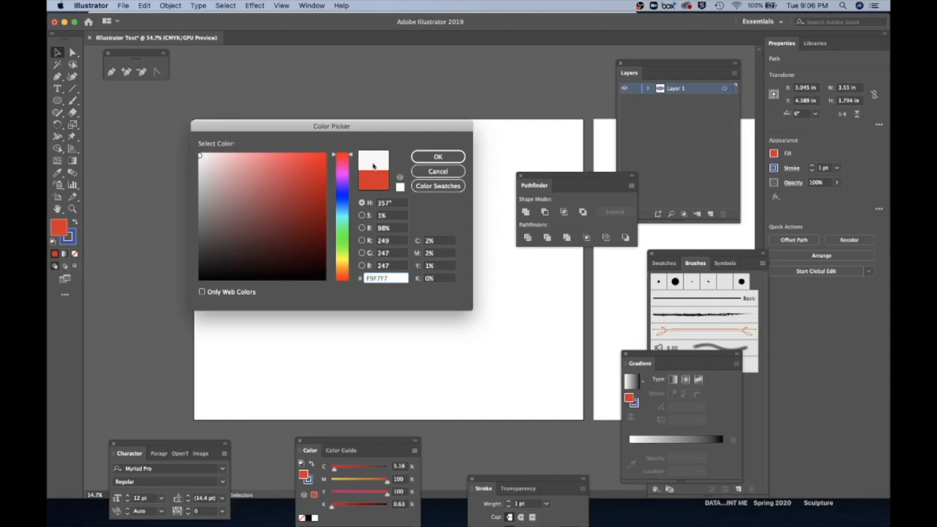
{"action": "left_click", "coordinate": [437, 157]}
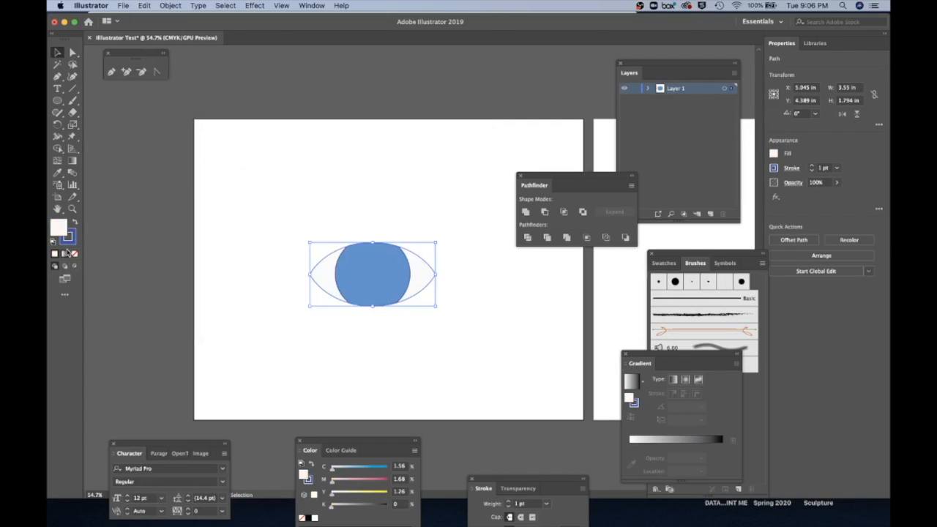
Increase the lens outline's stroke weight to 5 pt and deselect the shape.
{"action": "left_click", "coordinate": [71, 238]}
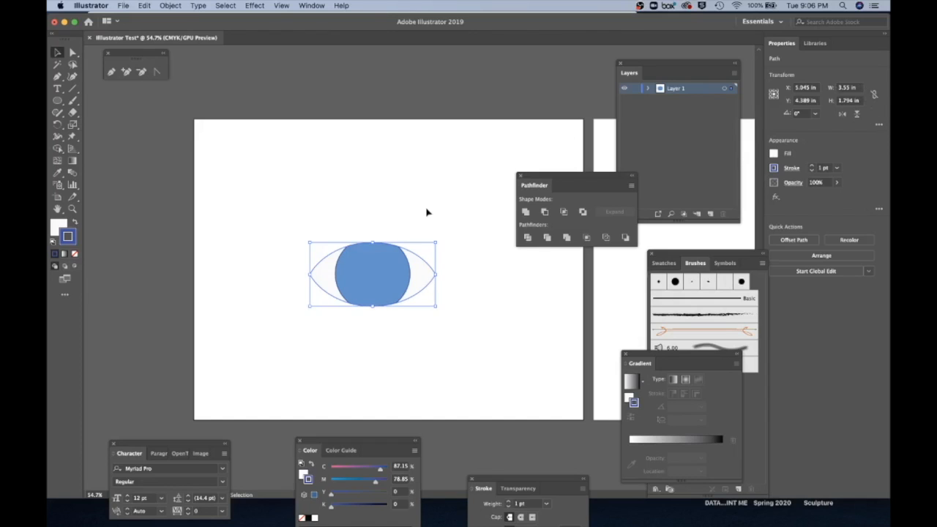
{"action": "left_click", "coordinate": [811, 167]}
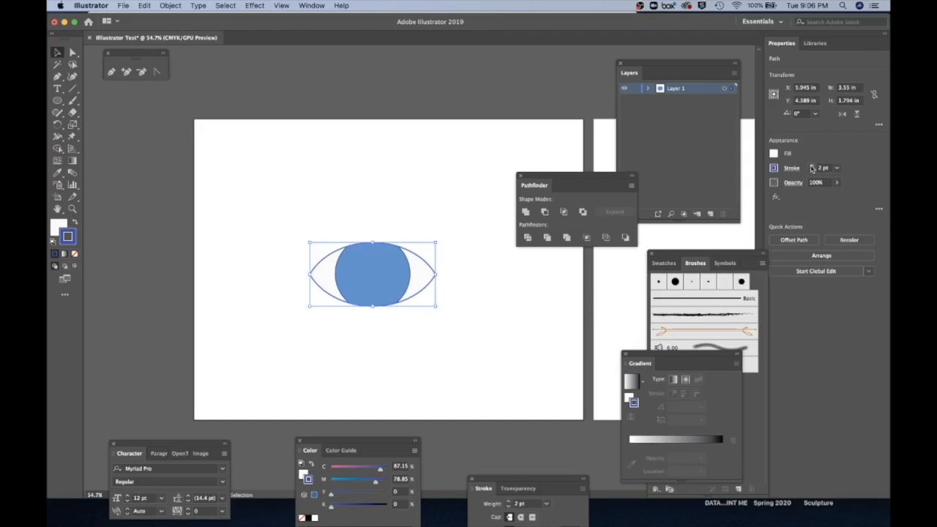
{"action": "left_click", "coordinate": [811, 168]}
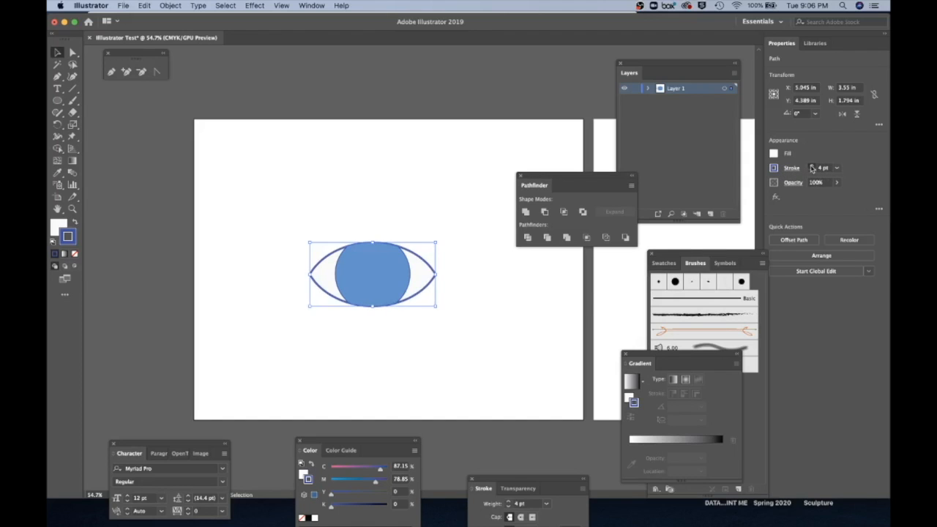
{"action": "left_click", "coordinate": [810, 167]}
{"action": "left_click", "coordinate": [471, 258]}
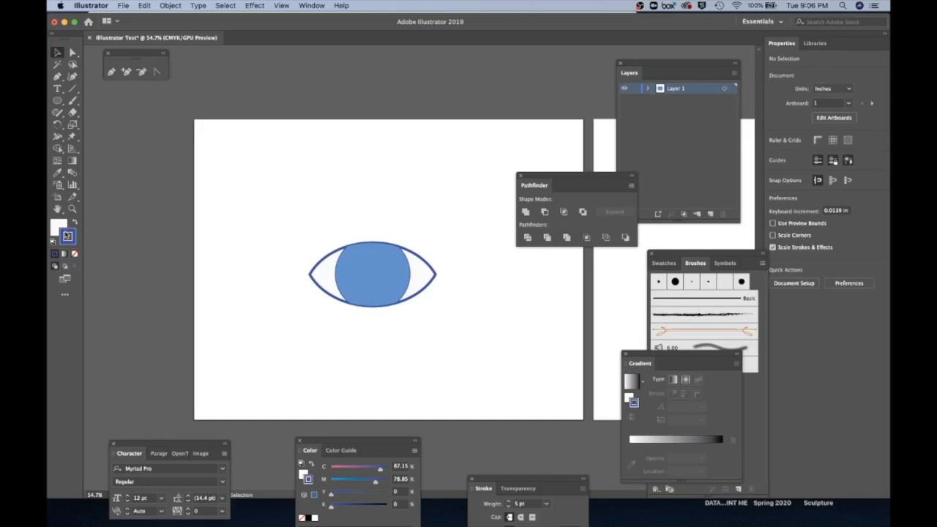
Draw a pupil circle about 0.72 in across above and left of the eye, with near-black 050000 fill and no stroke.
{"action": "double_click", "coordinate": [59, 228]}
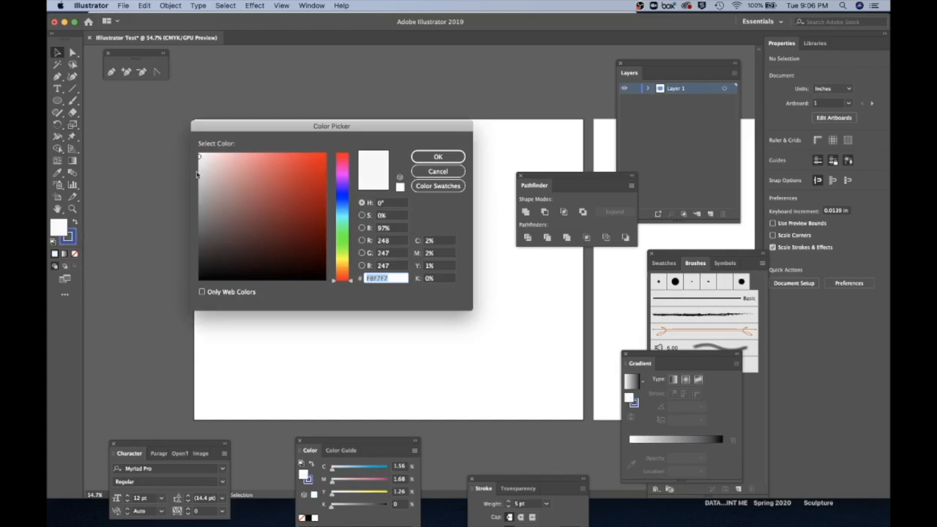
{"action": "left_click", "coordinate": [315, 277]}
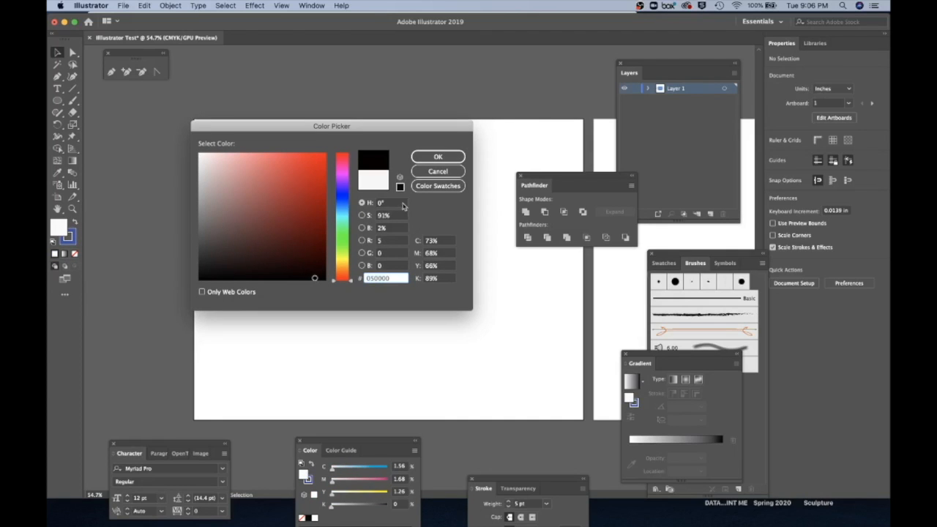
{"action": "left_click", "coordinate": [436, 157]}
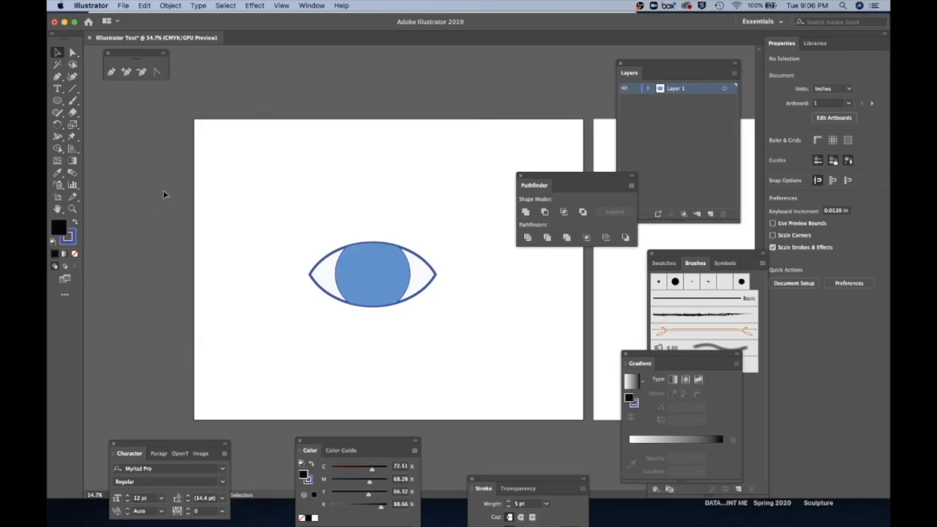
{"action": "left_click", "coordinate": [74, 253]}
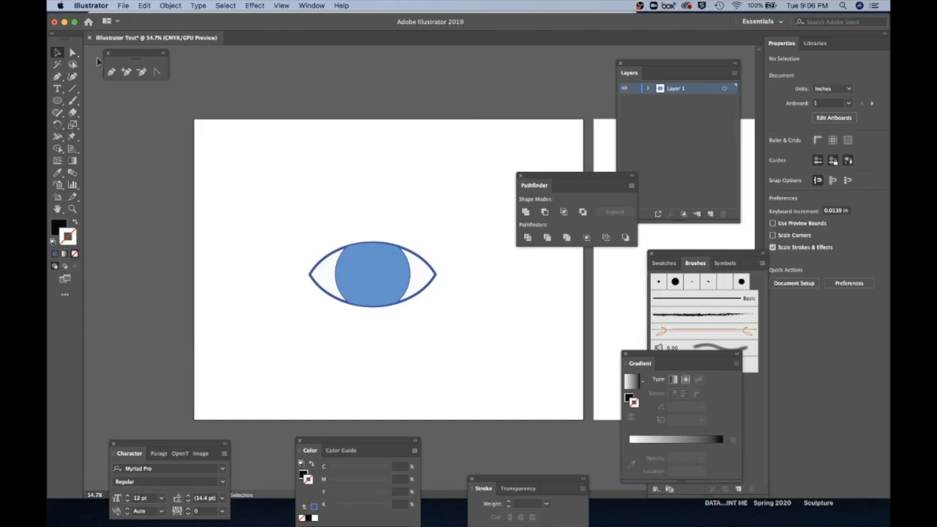
{"action": "left_click", "coordinate": [58, 100]}
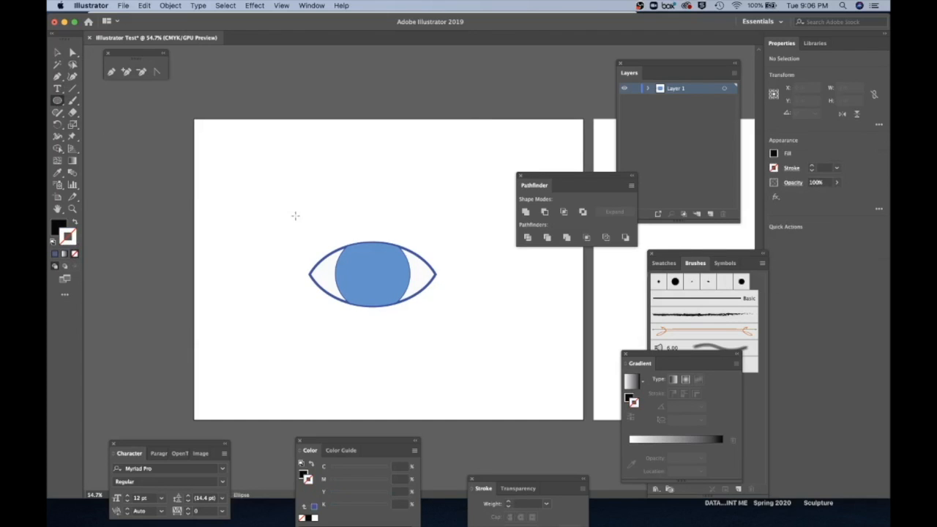
{"action": "left_click_drag", "start_coordinate": [267, 209], "coordinate": [293, 236]}
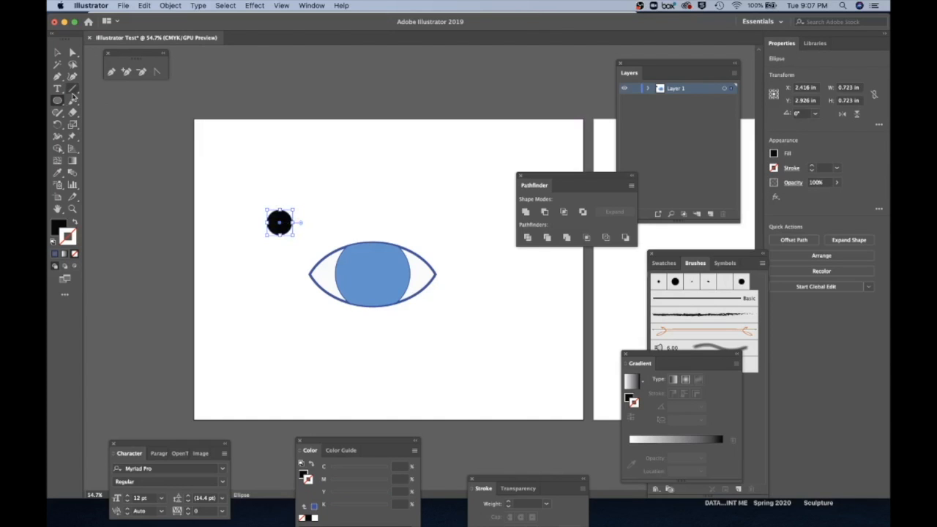
Move the pupil onto the centre of the iris, and shift the whole eye to the artboard's upper-left area.
{"action": "left_click", "coordinate": [58, 52]}
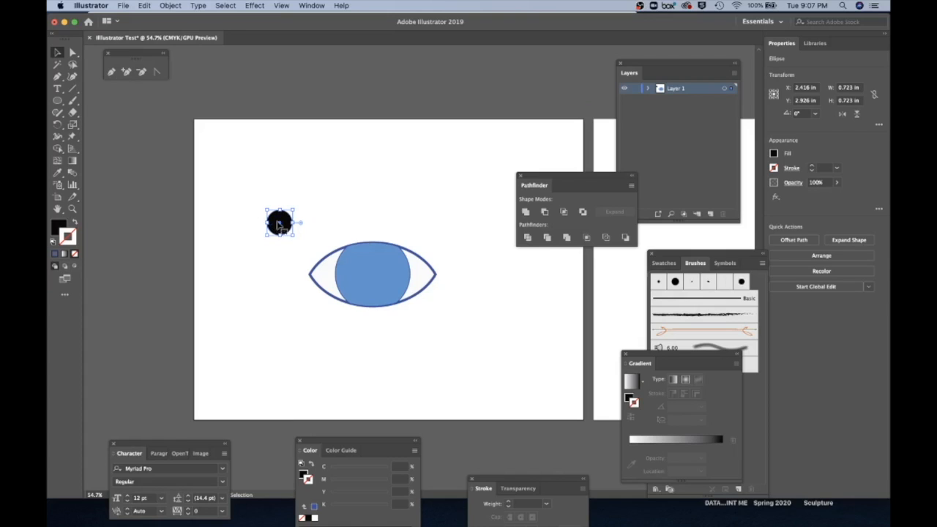
{"action": "left_click_drag", "start_coordinate": [282, 223], "coordinate": [378, 274]}
{"action": "left_click", "coordinate": [403, 187]}
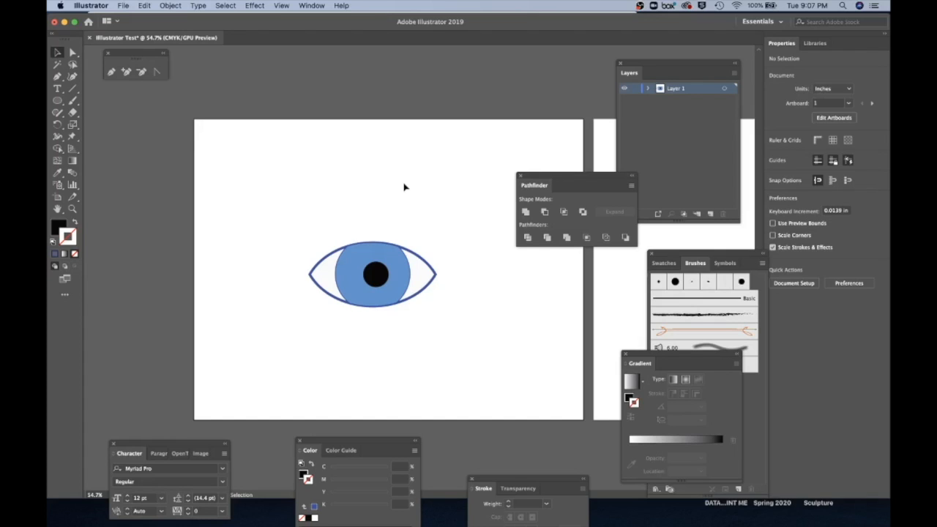
{"action": "left_click_drag", "start_coordinate": [278, 221], "coordinate": [464, 334]}
{"action": "left_click_drag", "start_coordinate": [373, 274], "coordinate": [297, 185]}
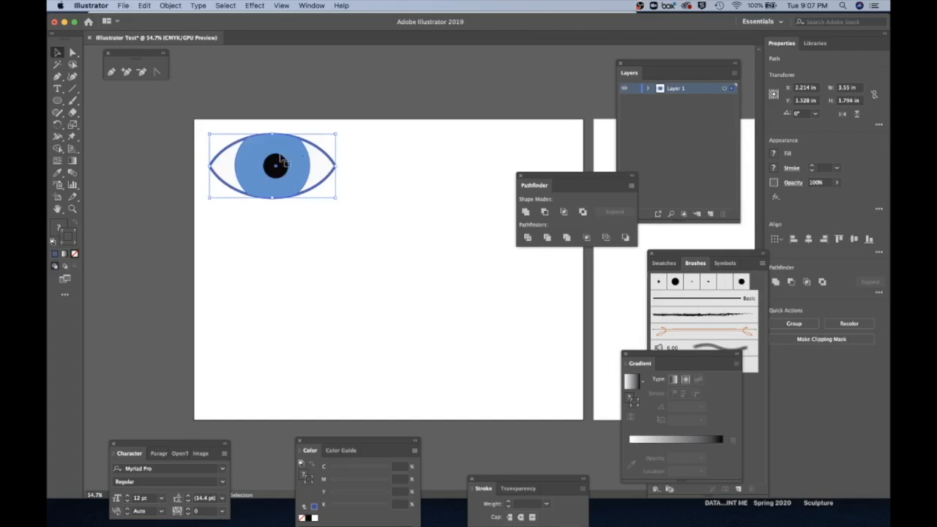
Draw a rectangle about 3.26 by 2.59 in below the eye near the artboard's lower middle, and fill it with red E51515.
{"action": "left_click", "coordinate": [58, 101]}
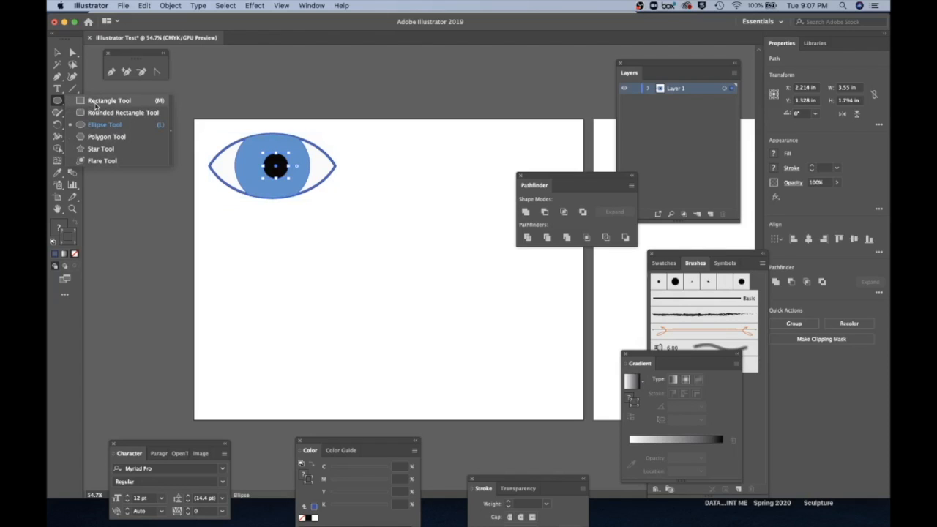
{"action": "left_click", "coordinate": [93, 103]}
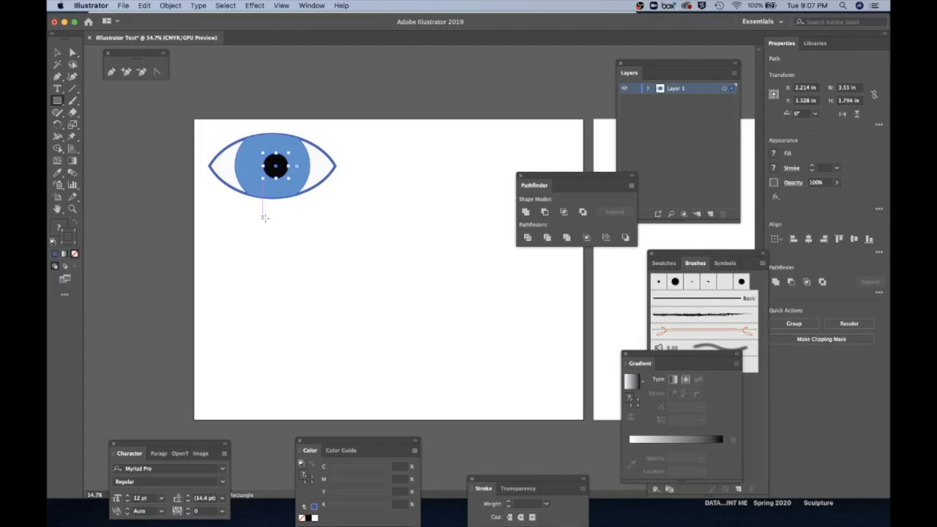
{"action": "left_click_drag", "start_coordinate": [312, 278], "coordinate": [429, 371]}
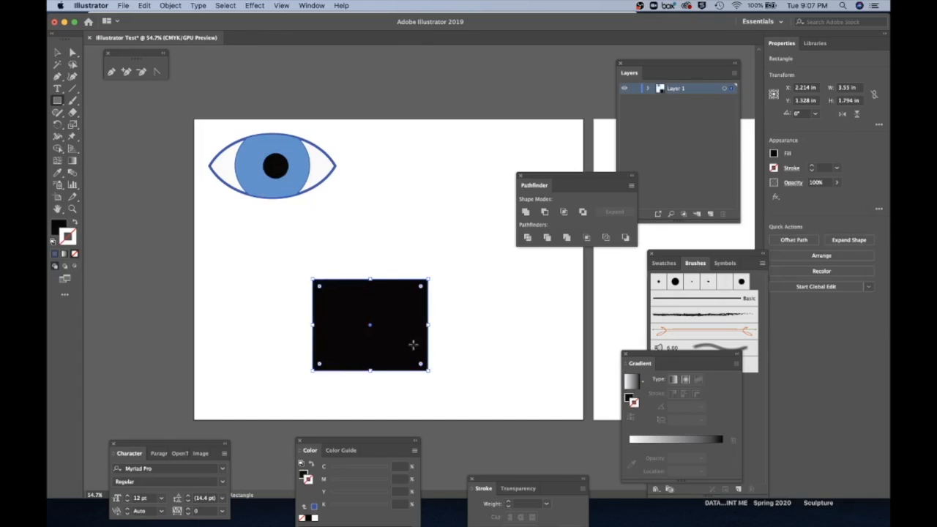
{"action": "double_click", "coordinate": [57, 227]}
{"action": "left_click", "coordinate": [314, 165]}
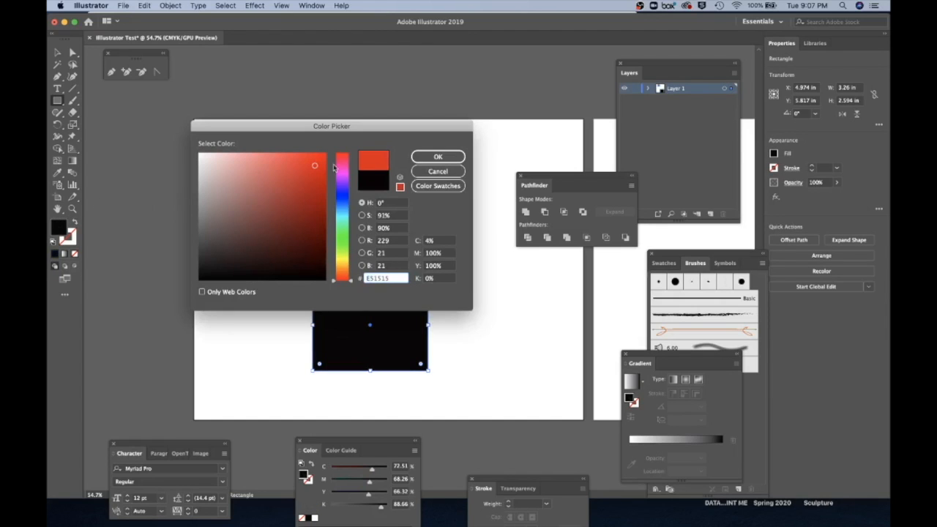
{"action": "left_click", "coordinate": [432, 157]}
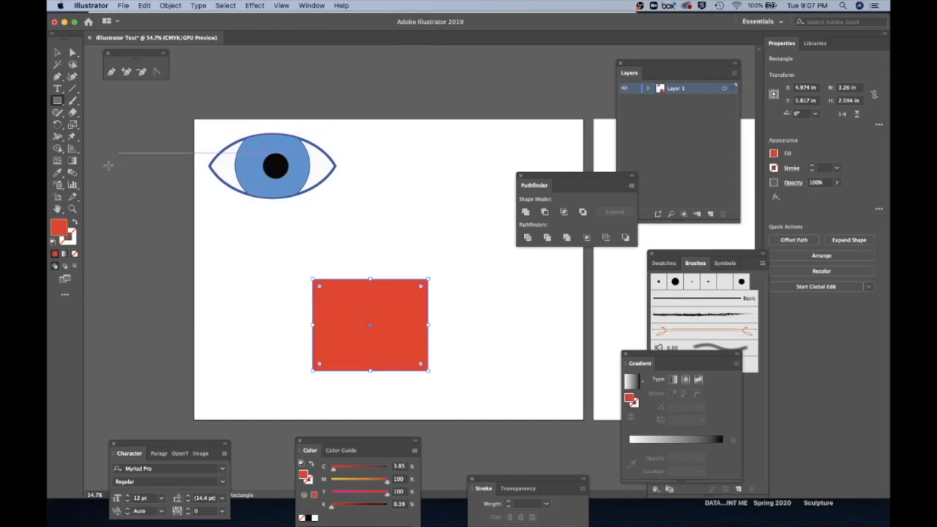
Draw an ellipse about 3.54 by 3.05 in overlapping the red rectangle's upper-right part, filled with dark brown 280B0B.
{"action": "left_click", "coordinate": [57, 54]}
{"action": "left_click", "coordinate": [227, 255]}
{"action": "double_click", "coordinate": [62, 230]}
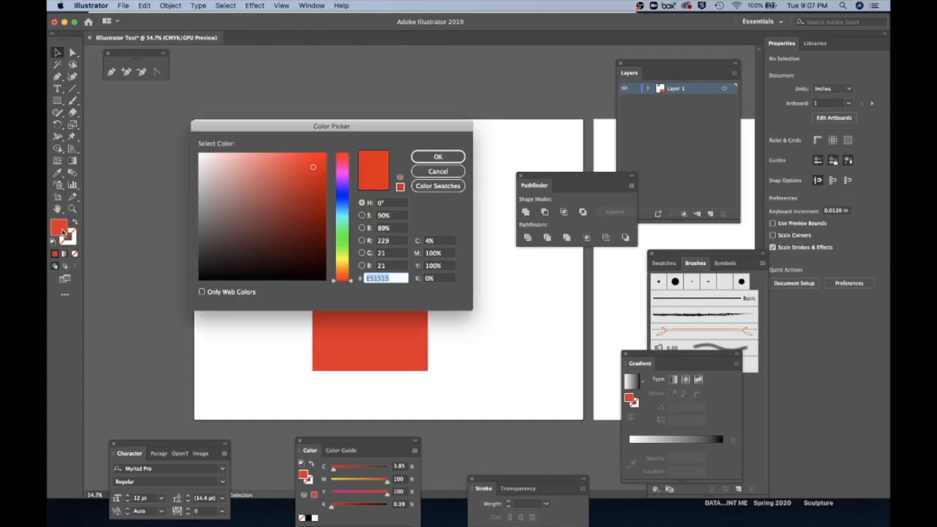
{"action": "left_click", "coordinate": [293, 259]}
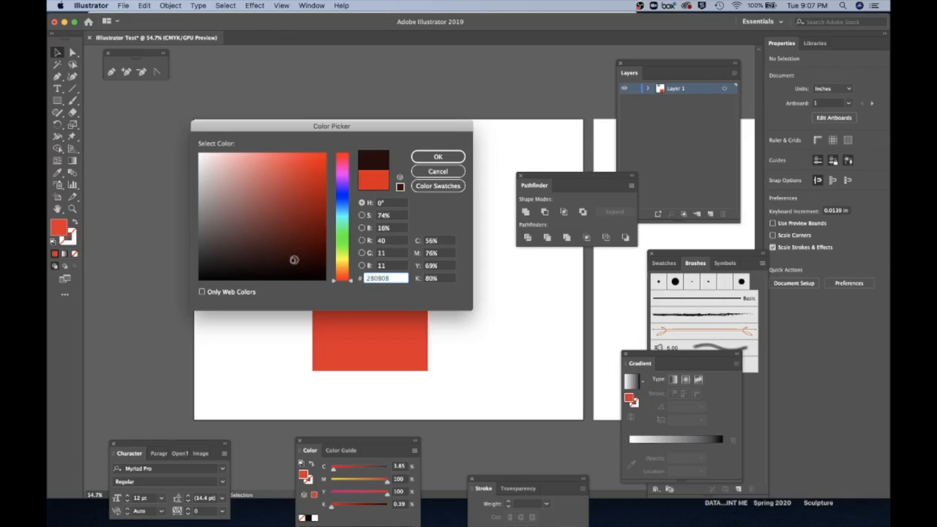
{"action": "left_click", "coordinate": [433, 161]}
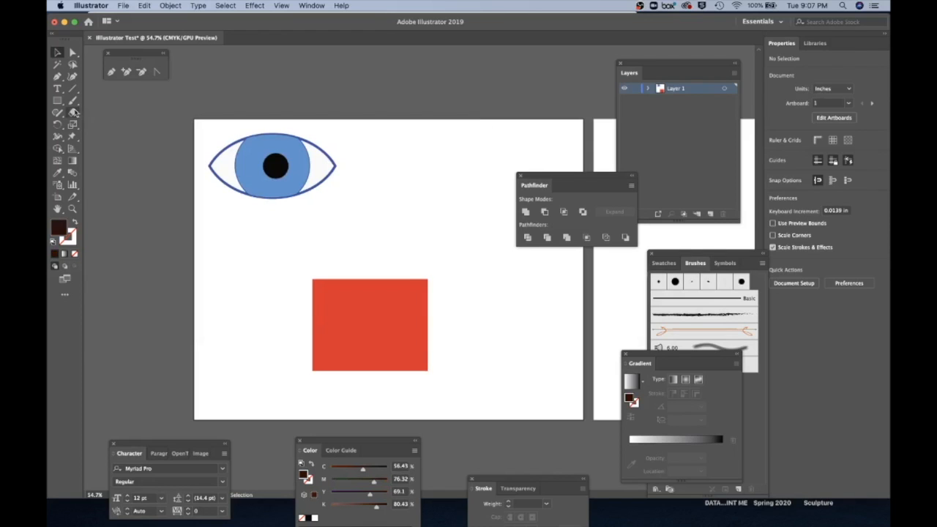
{"action": "left_click_drag", "start_coordinate": [60, 102], "coordinate": [107, 124]}
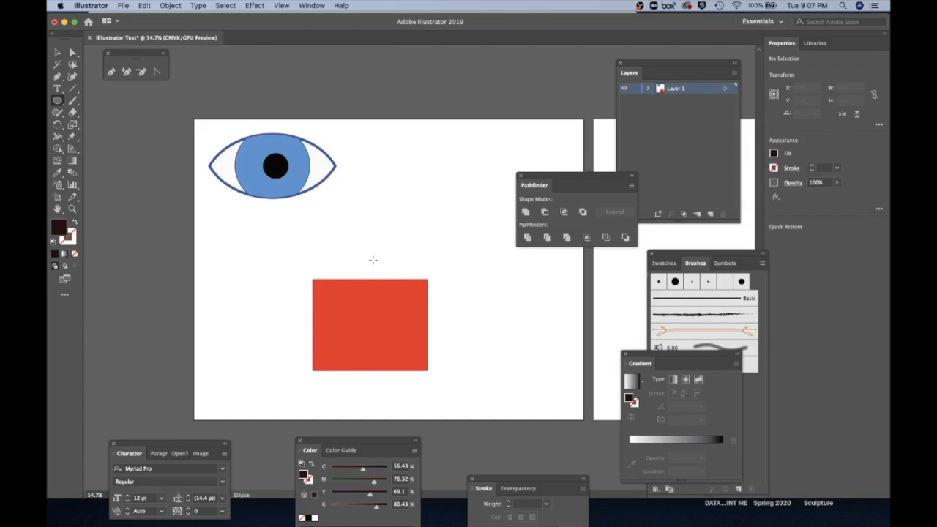
{"action": "left_click_drag", "start_coordinate": [336, 251], "coordinate": [462, 358]}
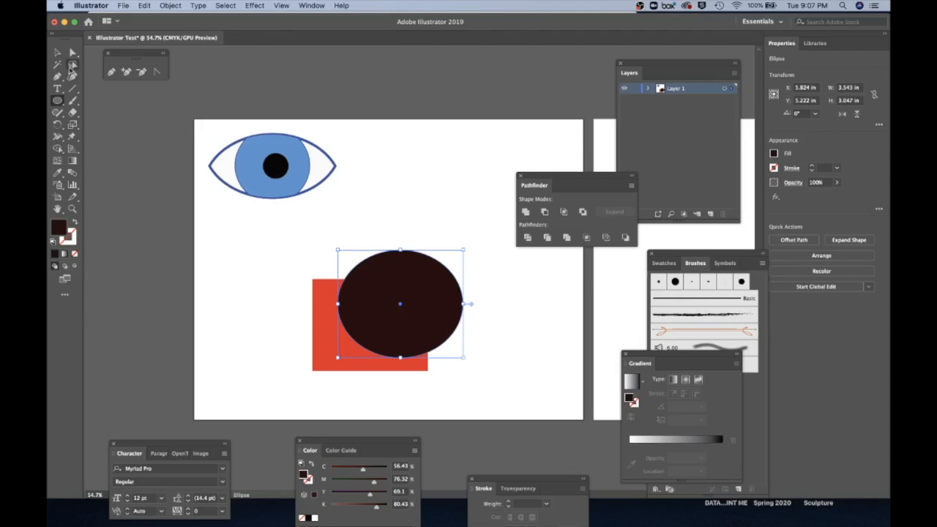
Select the dark ellipse together with the red rectangle and apply Pathfinder's Exclude mode to cut out their overlap.
{"action": "left_click", "coordinate": [58, 54]}
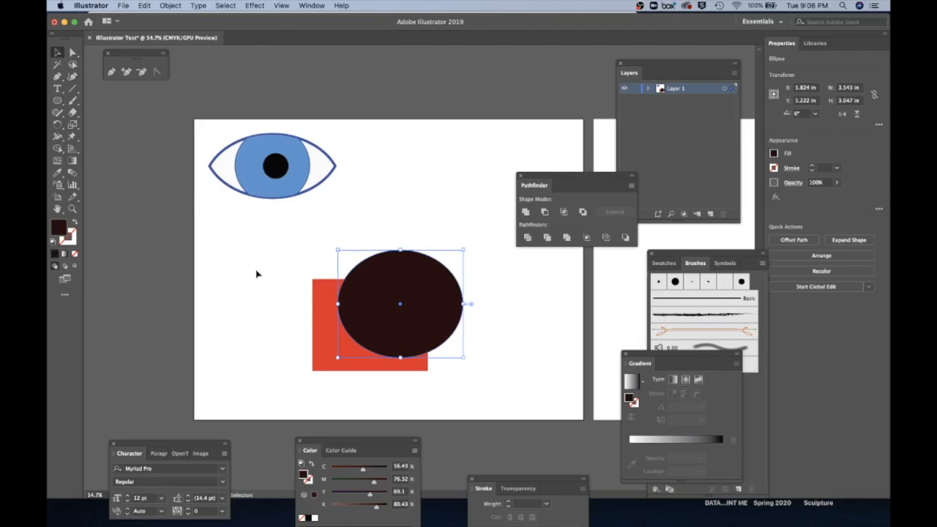
{"action": "left_click", "coordinate": [320, 362], "text": "shift"}
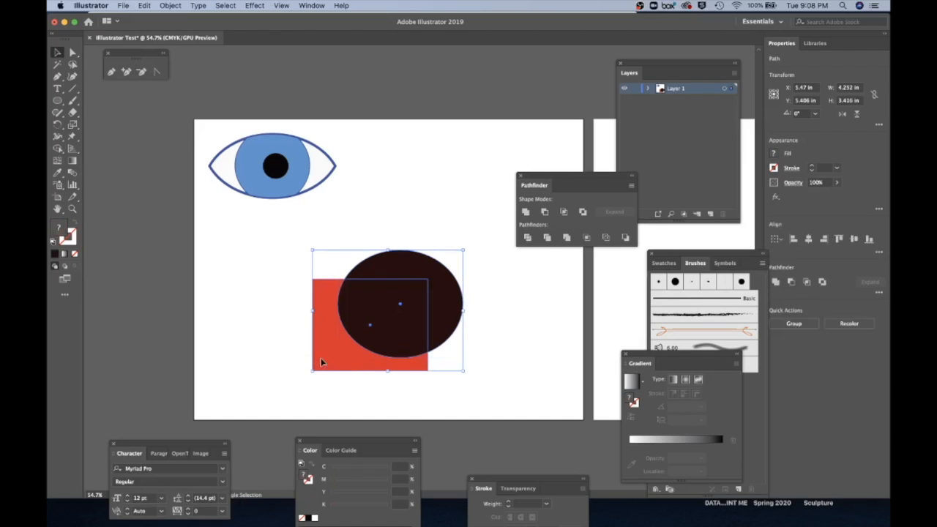
{"action": "left_click", "coordinate": [583, 212]}
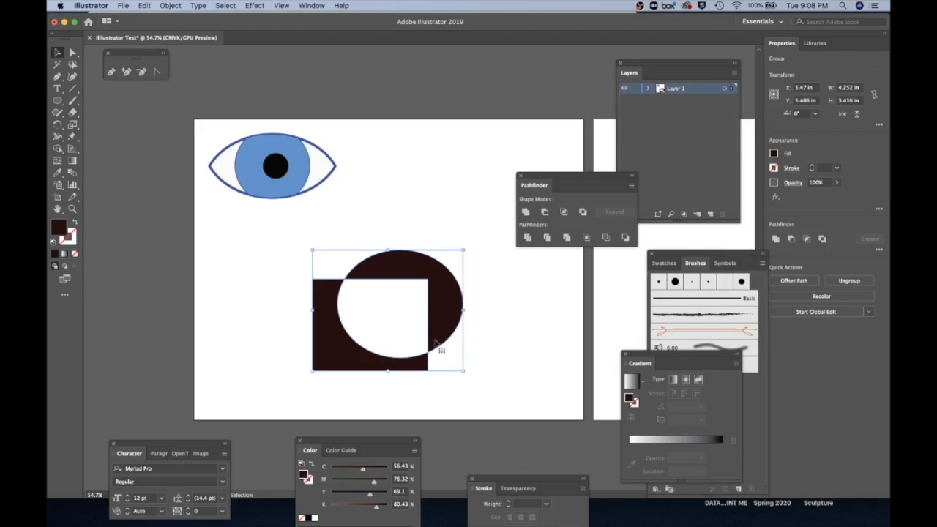
Move the excluded shape over the eye to look through its cut-out, and bring it back to the artboard's middle.
{"action": "left_click", "coordinate": [519, 333]}
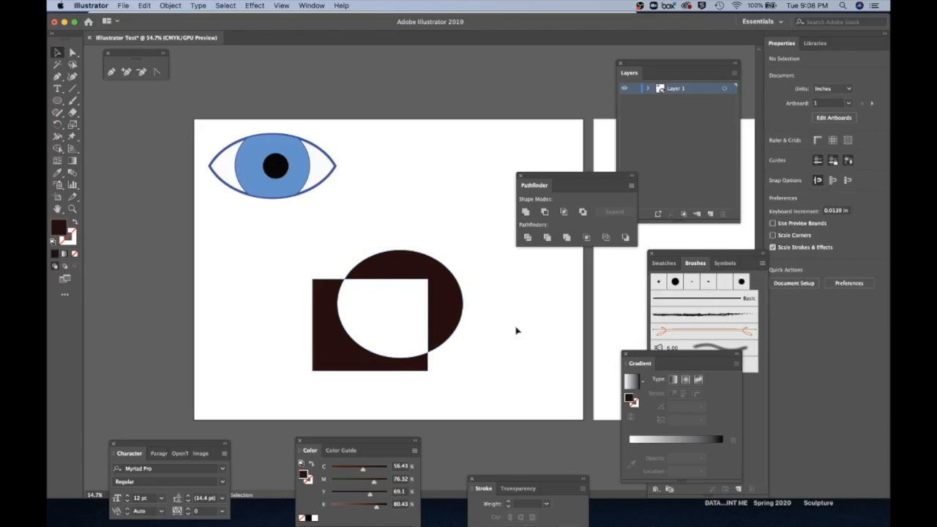
{"action": "left_click_drag", "start_coordinate": [333, 337], "coordinate": [241, 229]}
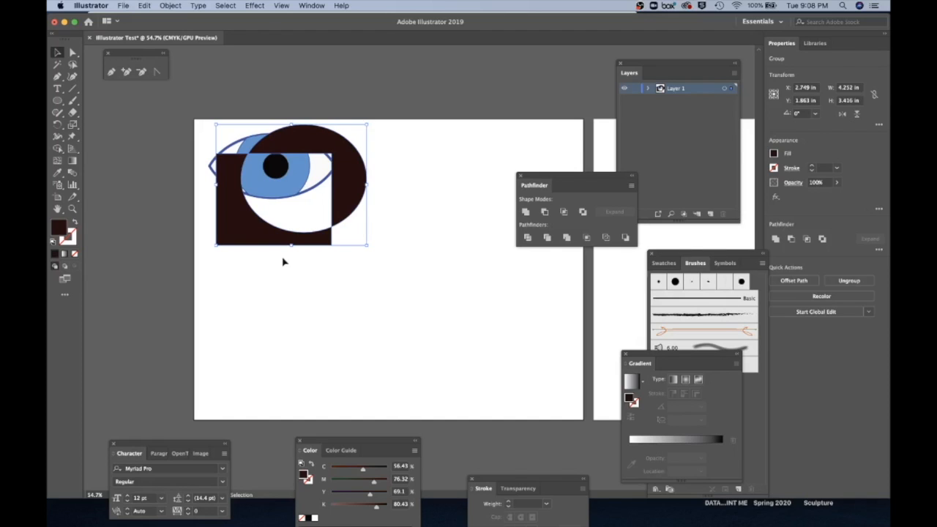
{"action": "left_click_drag", "start_coordinate": [255, 237], "coordinate": [367, 328]}
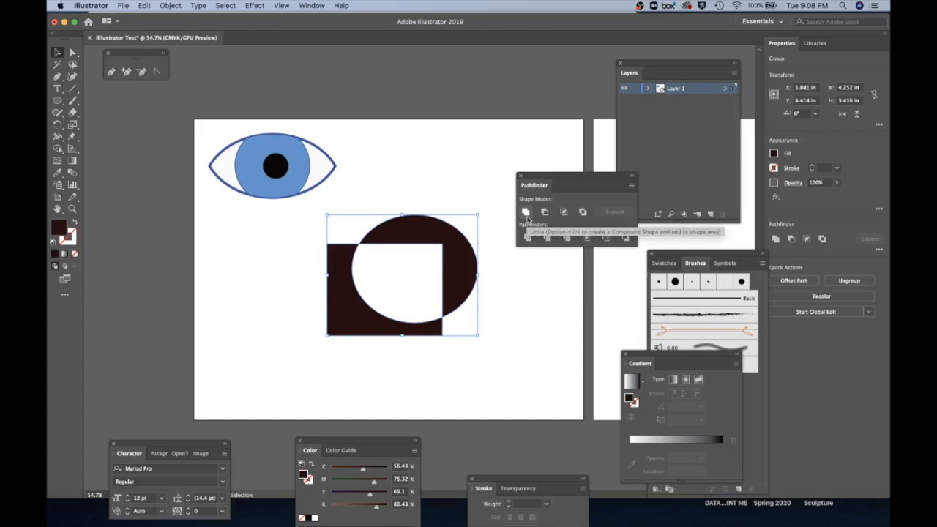
Move the Pathfinder panel up beside the Layers panel, and clear the artboard by deleting the excluded shape and the whole eye.
{"action": "left_click_drag", "start_coordinate": [564, 177], "coordinate": [520, 66]}
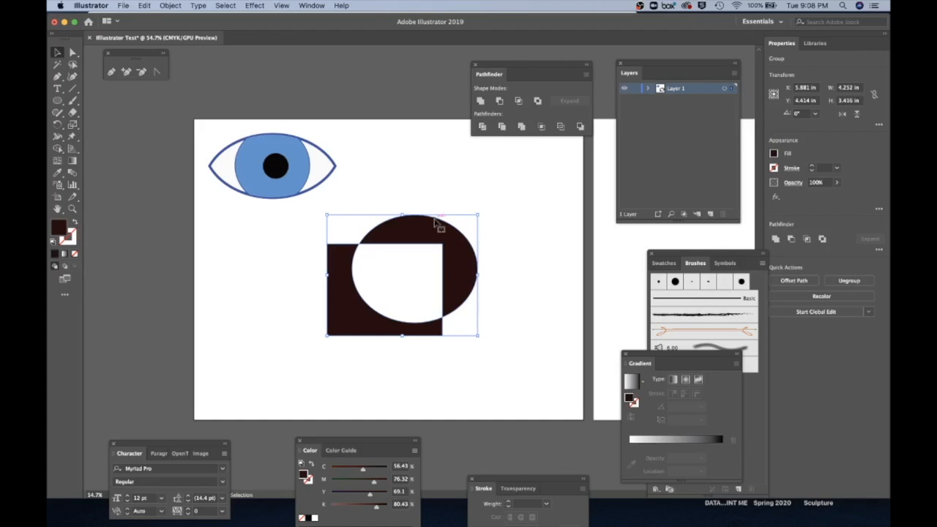
{"action": "key", "text": "Delete"}
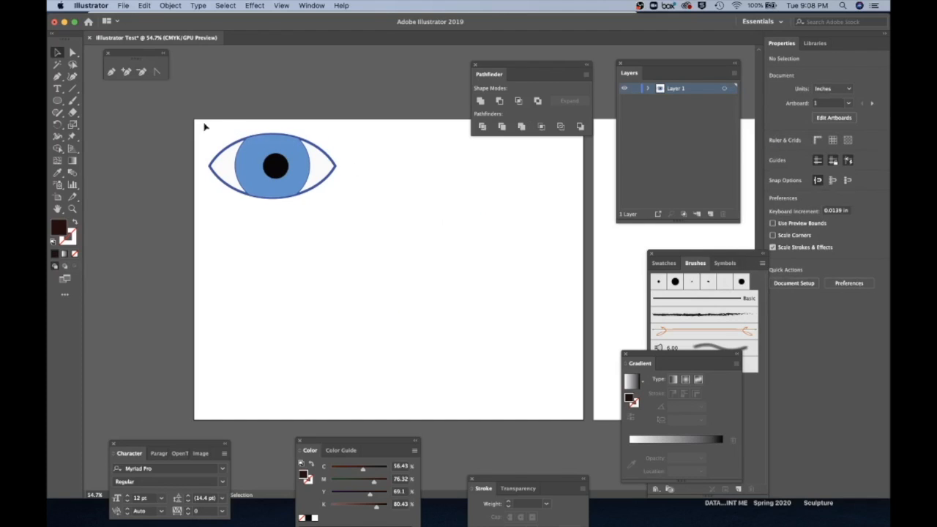
{"action": "left_click_drag", "start_coordinate": [199, 130], "coordinate": [351, 216]}
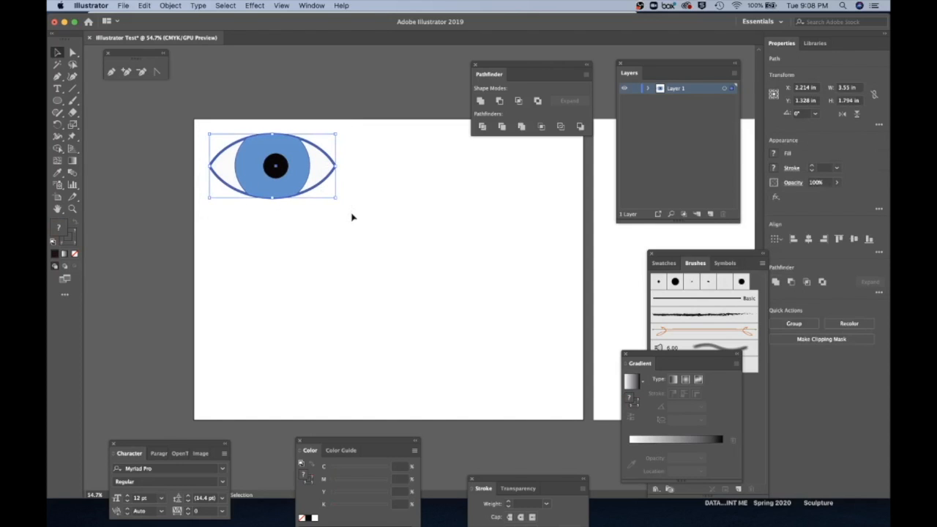
{"action": "key", "text": "Delete"}
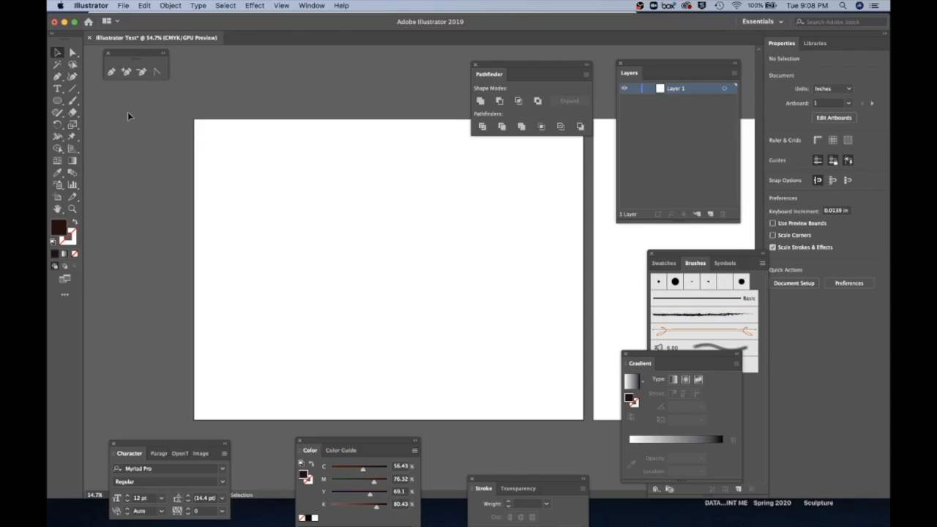
Set up the Pen tool with a black 000000 stroke and no fill.
{"action": "left_click", "coordinate": [59, 77]}
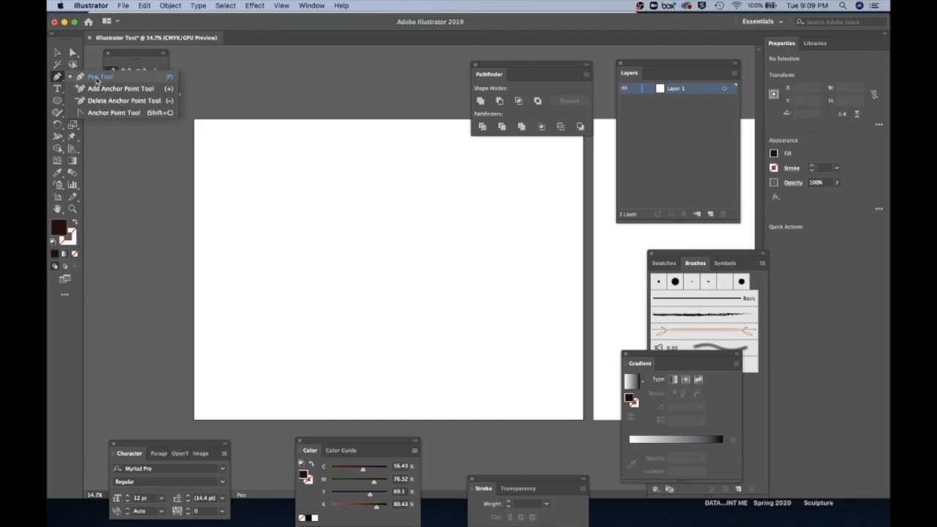
{"action": "left_click", "coordinate": [97, 79]}
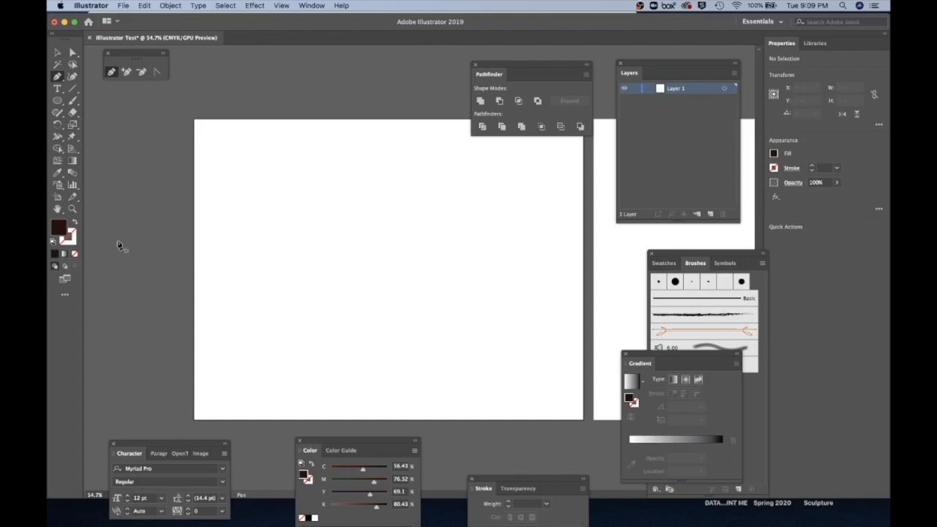
{"action": "double_click", "coordinate": [73, 242]}
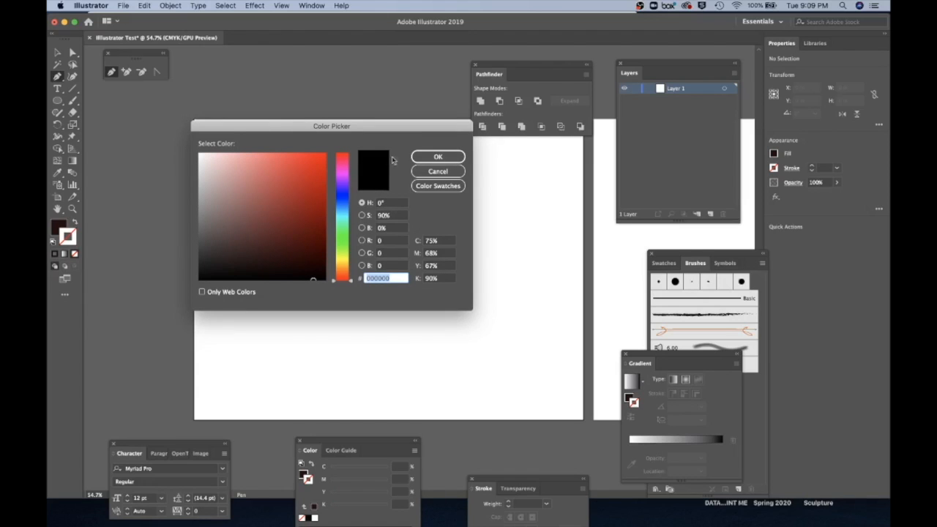
{"action": "left_click", "coordinate": [434, 161]}
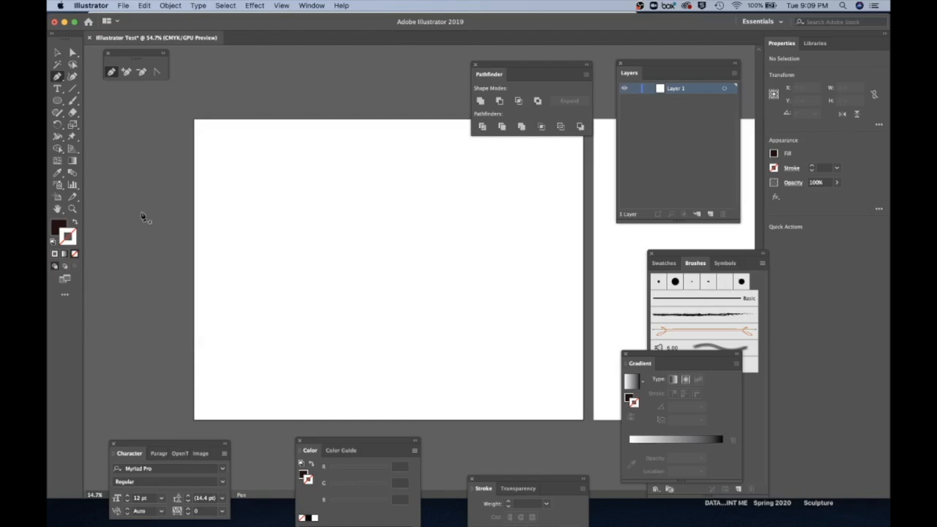
{"action": "double_click", "coordinate": [73, 244]}
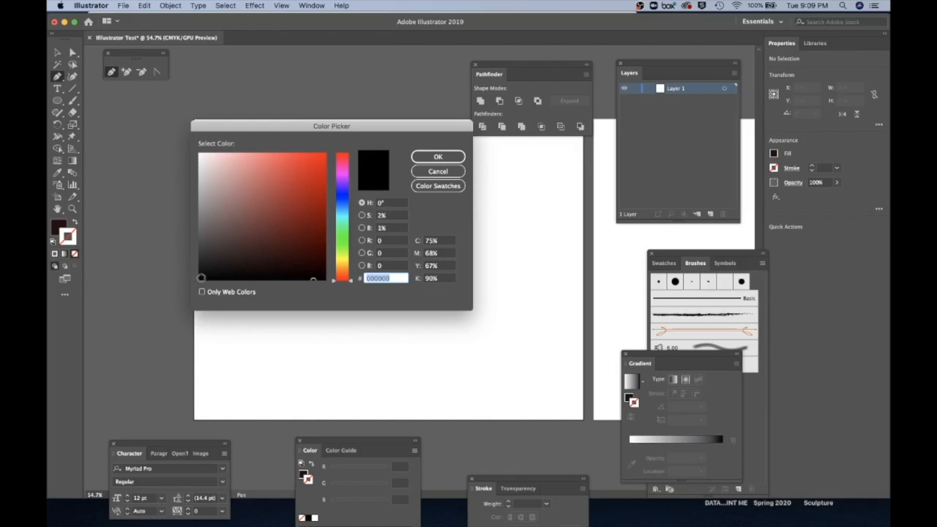
{"action": "left_click", "coordinate": [433, 156]}
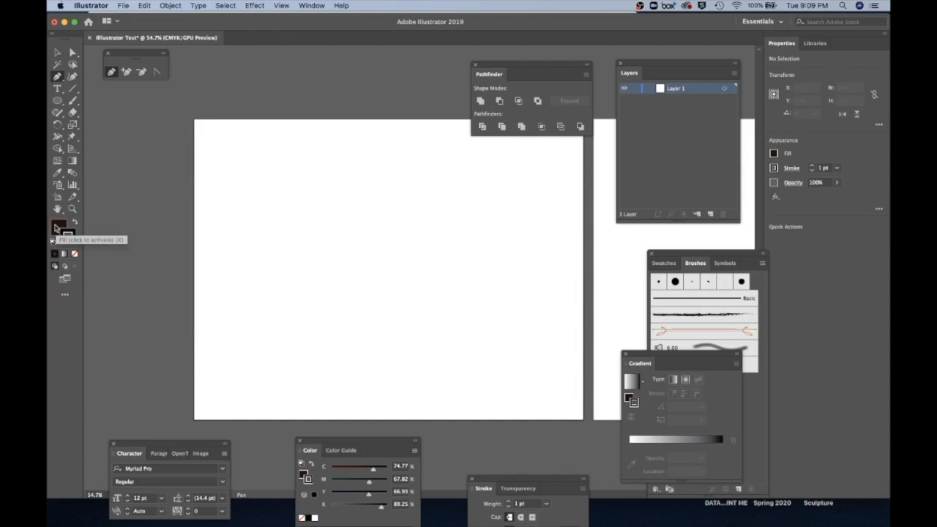
{"action": "left_click", "coordinate": [57, 228]}
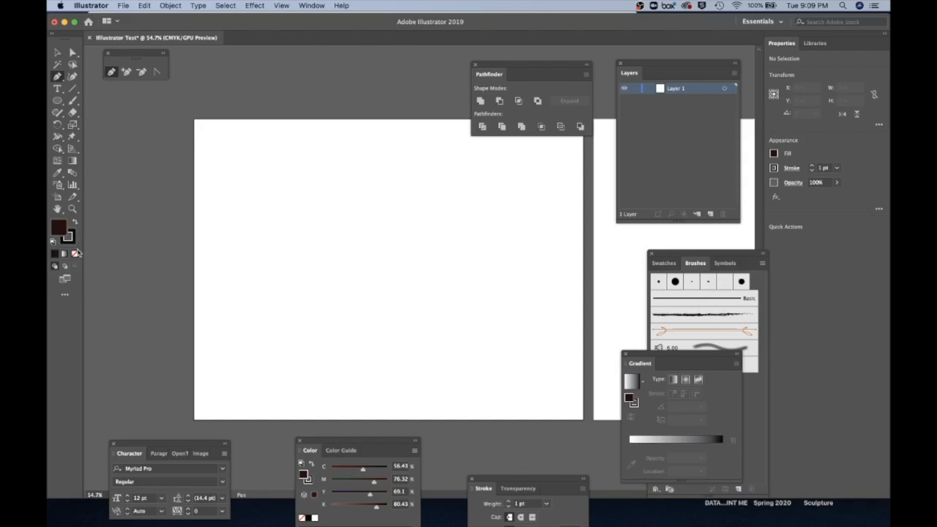
{"action": "left_click", "coordinate": [74, 254]}
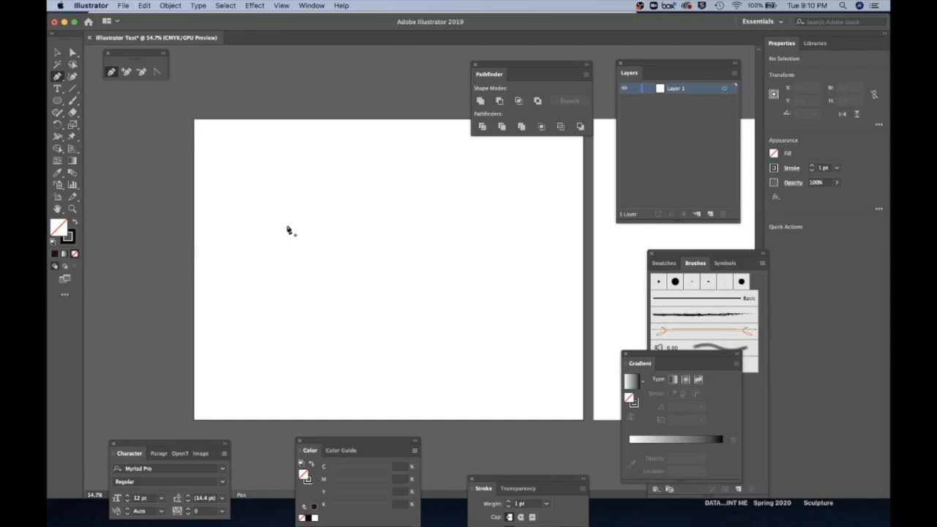
Draw a closed eleven-point polygon of straight segments, about 8.66 by 5.17 in, with a stepped upper-right side and a jagged lower edge.
{"action": "left_click", "coordinate": [252, 217]}
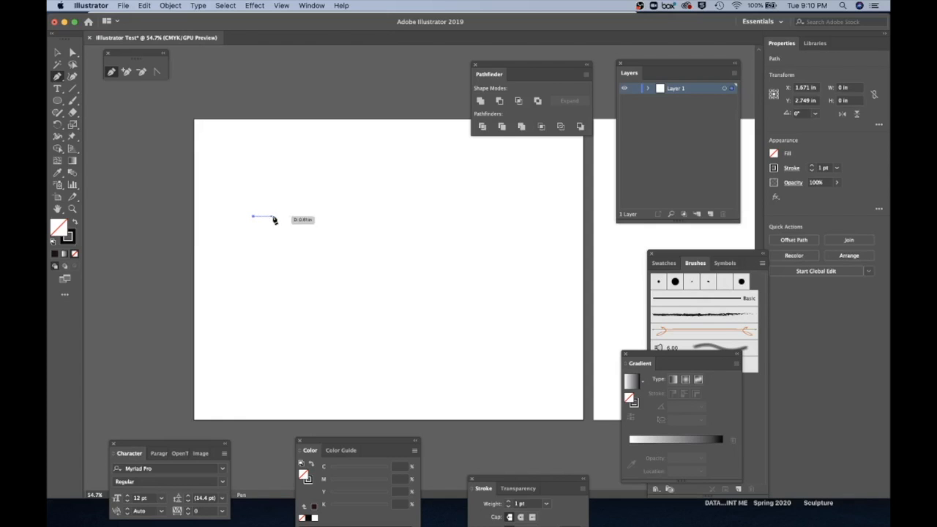
{"action": "left_click", "coordinate": [417, 217]}
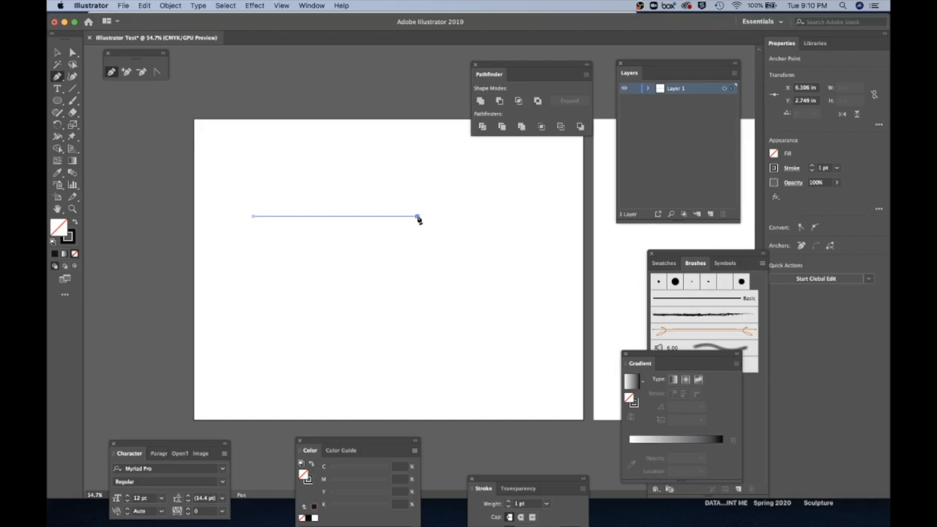
{"action": "left_click", "coordinate": [418, 277]}
{"action": "left_click", "coordinate": [470, 277]}
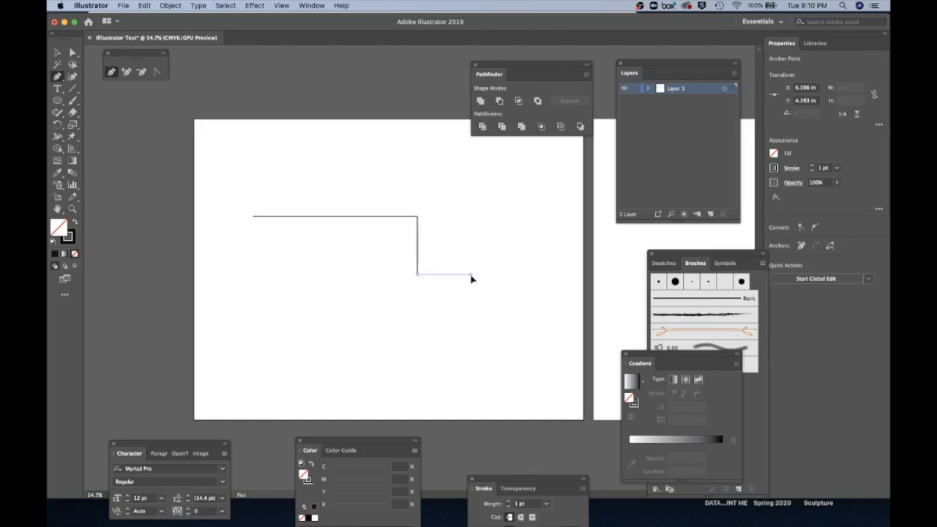
{"action": "left_click", "coordinate": [471, 327]}
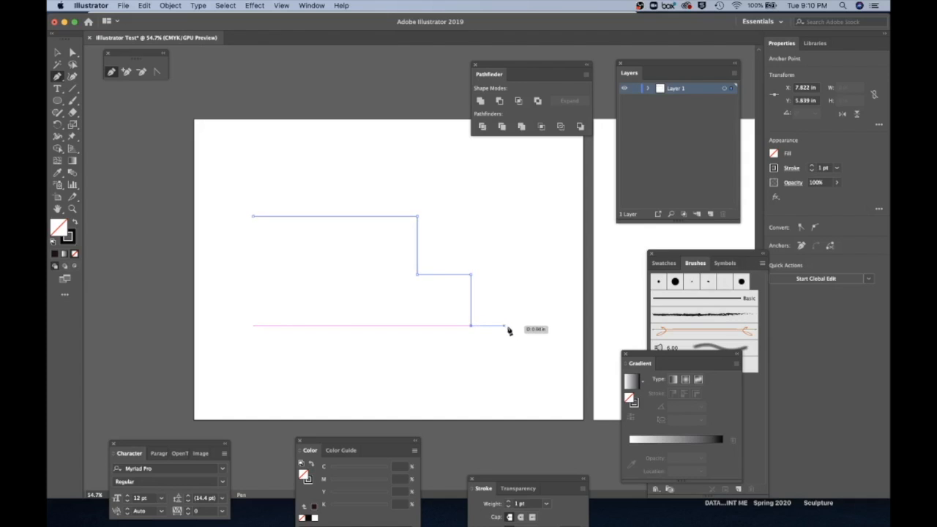
{"action": "left_click", "coordinate": [530, 328]}
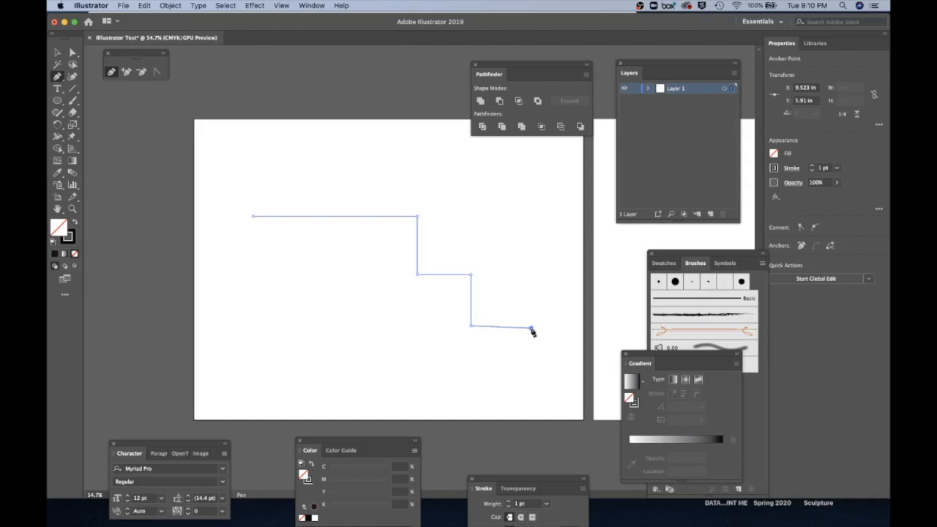
{"action": "left_click", "coordinate": [516, 399]}
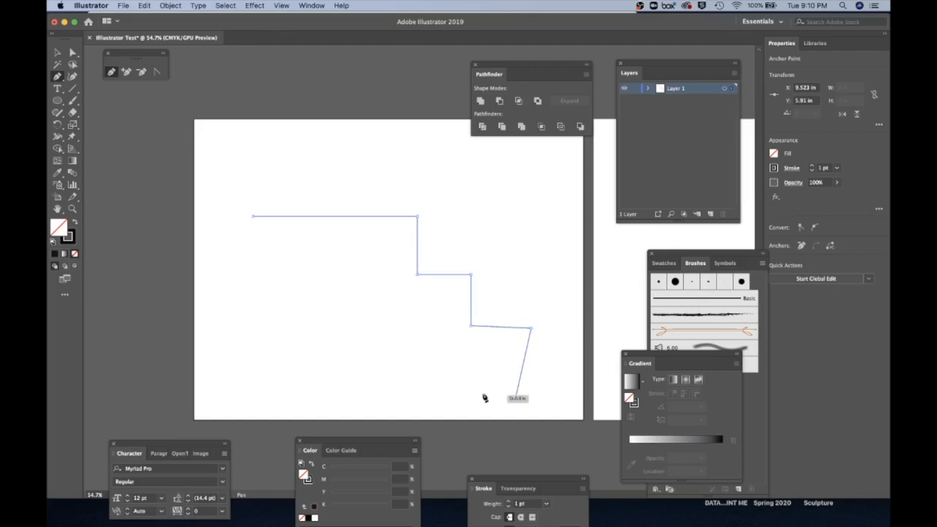
{"action": "left_click", "coordinate": [339, 399]}
{"action": "left_click", "coordinate": [302, 290]}
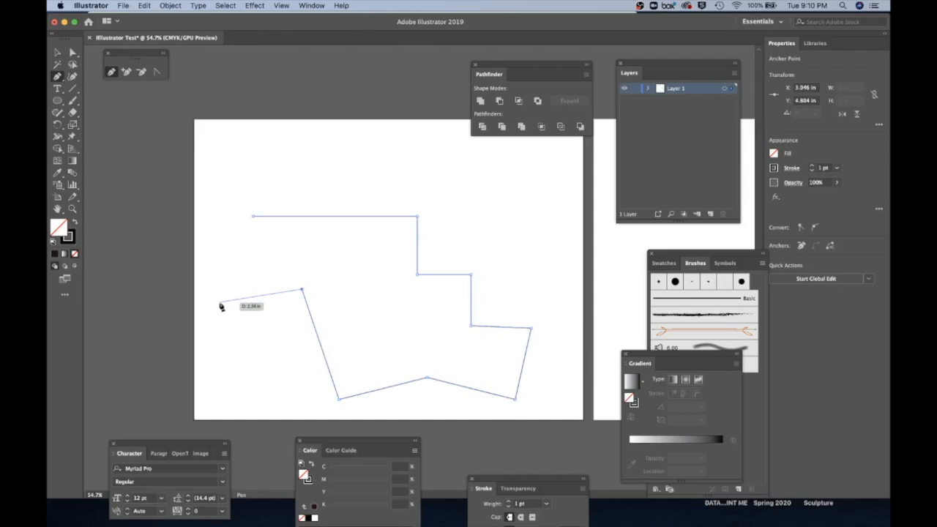
{"action": "left_click", "coordinate": [225, 327]}
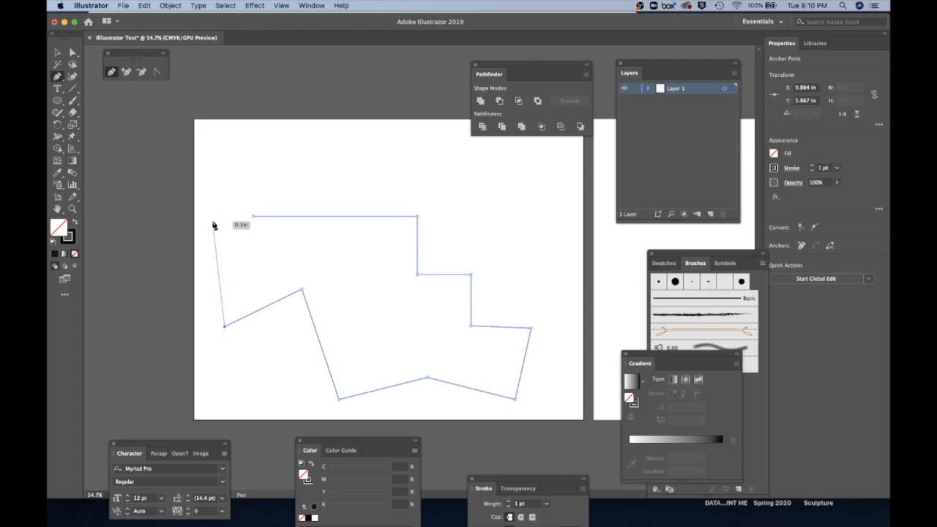
{"action": "left_click", "coordinate": [253, 217]}
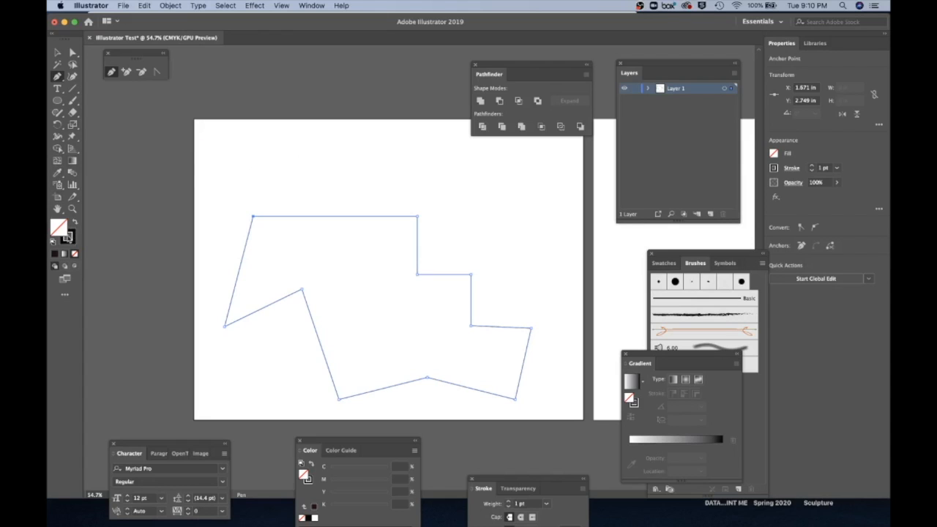
Fill the polygon with green, C 62.01, M 0, Y 95.5, K 0 percent.
{"action": "double_click", "coordinate": [66, 235]}
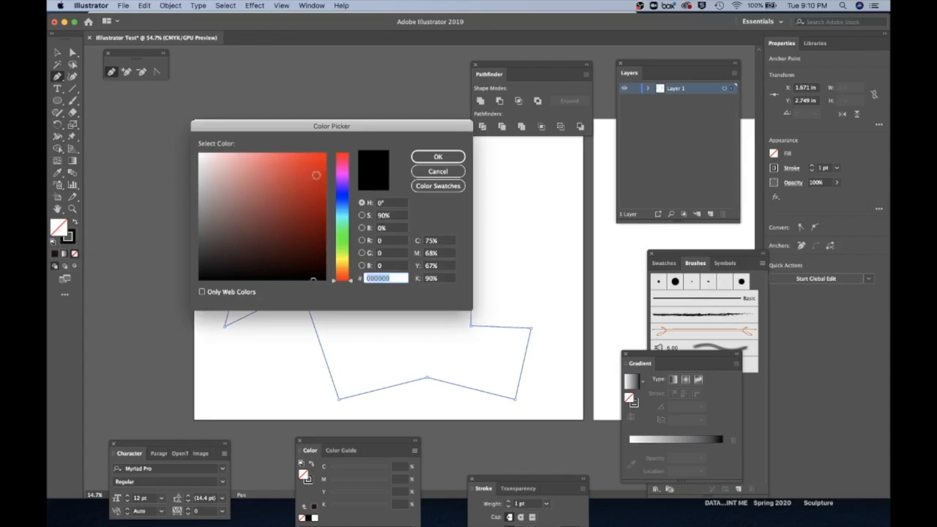
{"action": "left_click", "coordinate": [343, 236]}
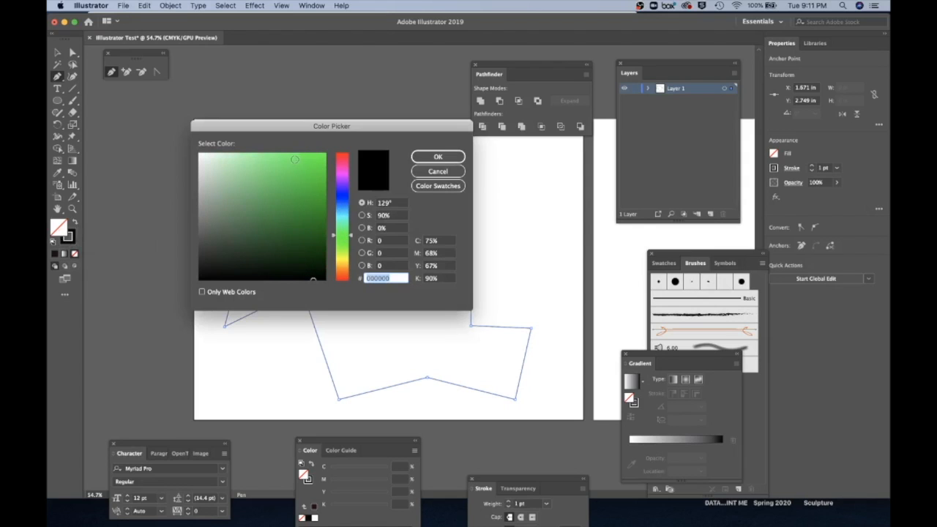
{"action": "left_click", "coordinate": [292, 162]}
{"action": "left_click", "coordinate": [432, 157]}
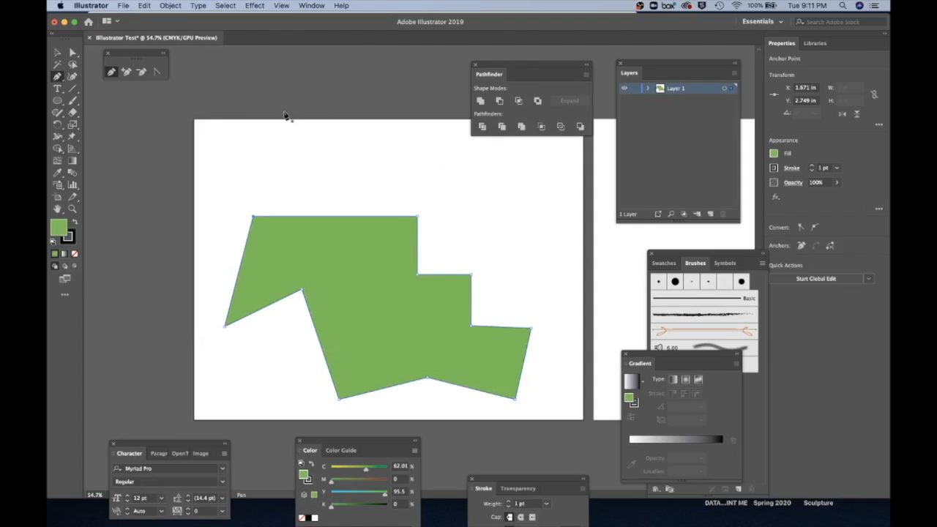
Move the whole green polygon slightly up and to the right with the Selection tool.
{"action": "left_click", "coordinate": [57, 53]}
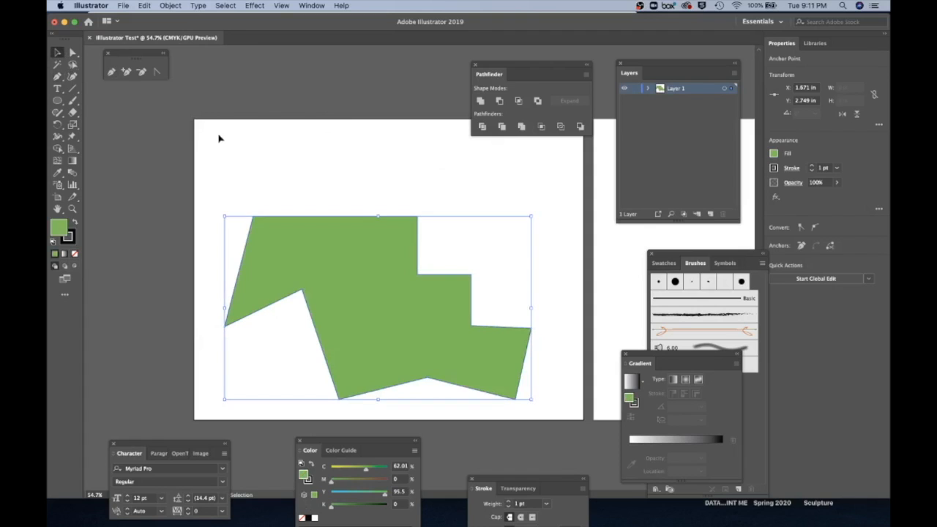
{"action": "left_click", "coordinate": [350, 156]}
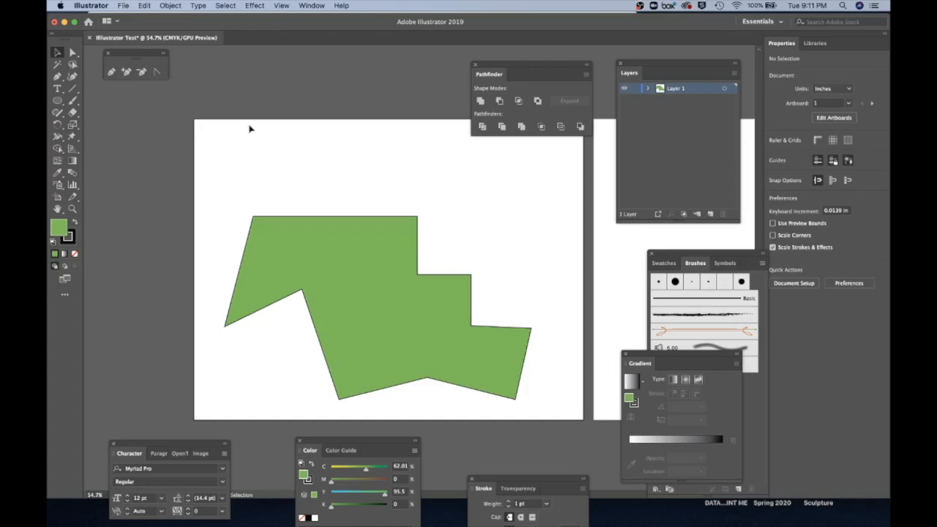
{"action": "left_click", "coordinate": [58, 55]}
{"action": "mouse_move", "coordinate": [345, 247]}
{"action": "left_mouse_down"}
{"action": "mouse_move", "coordinate": [352, 210]}
{"action": "mouse_move", "coordinate": [352, 253]}
{"action": "left_mouse_up"}
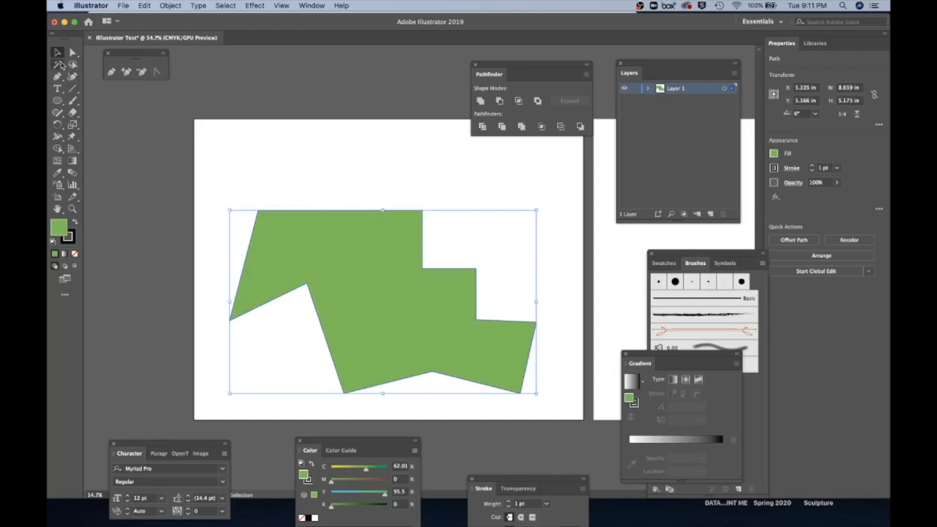
Reshape the polygon with Direct Selection, moving the bottom notch anchor to about X 6.48, Y 5.95 in and the upper-right corner to about X 8.12, Y 1.15 in.
{"action": "left_click", "coordinate": [73, 52]}
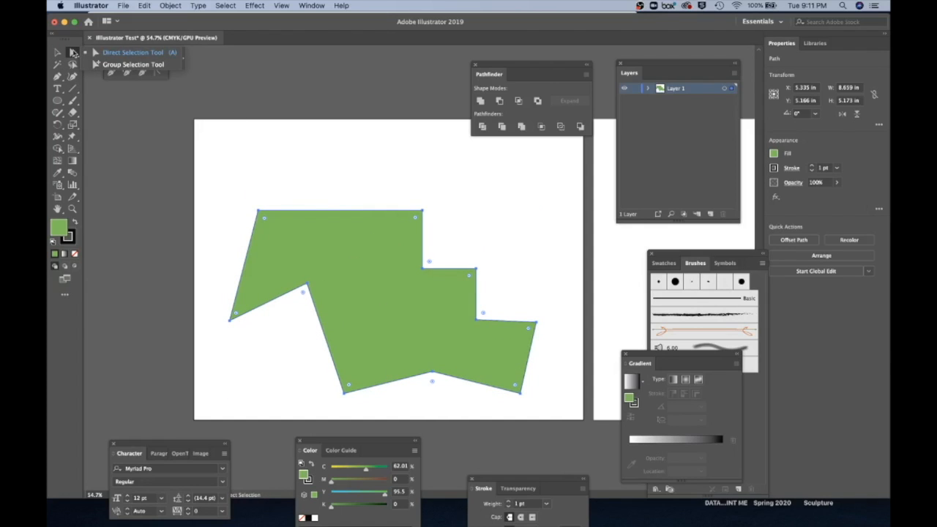
{"action": "left_click", "coordinate": [122, 52]}
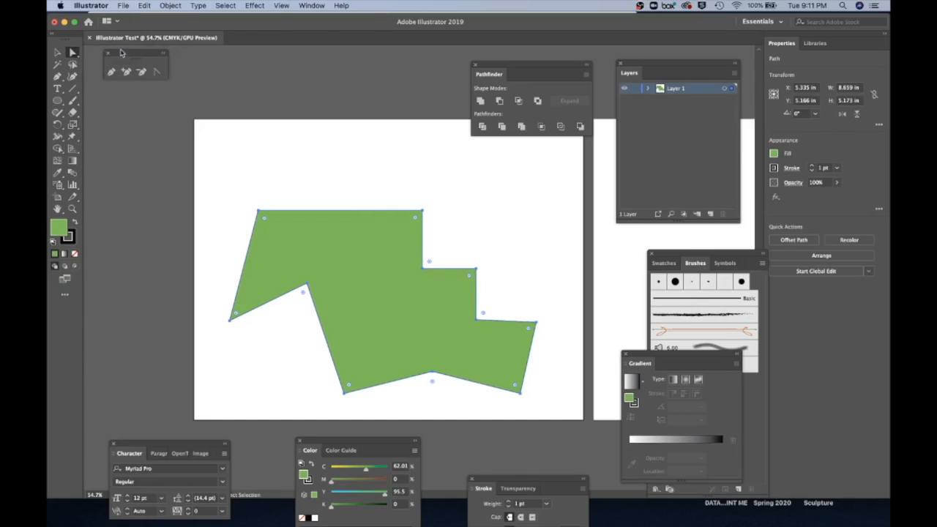
{"action": "left_click", "coordinate": [346, 163]}
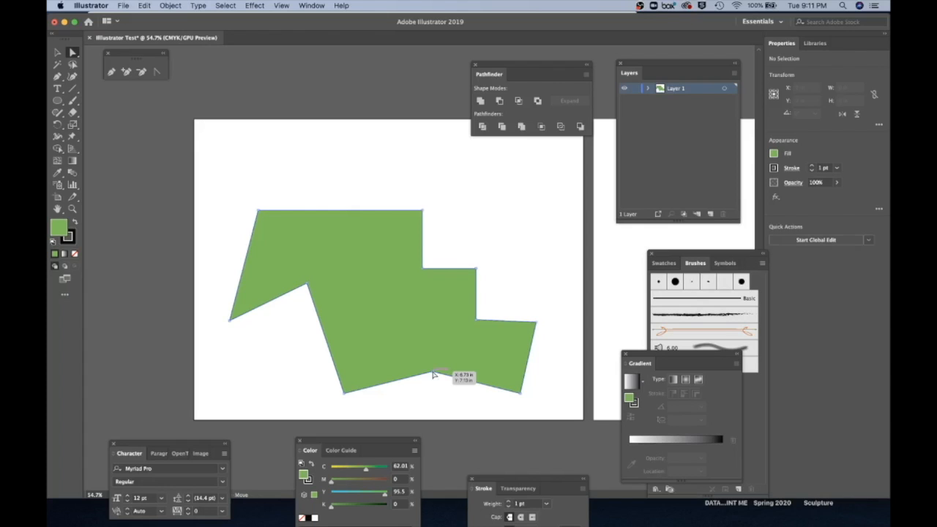
{"action": "left_click_drag", "start_coordinate": [433, 374], "coordinate": [423, 331]}
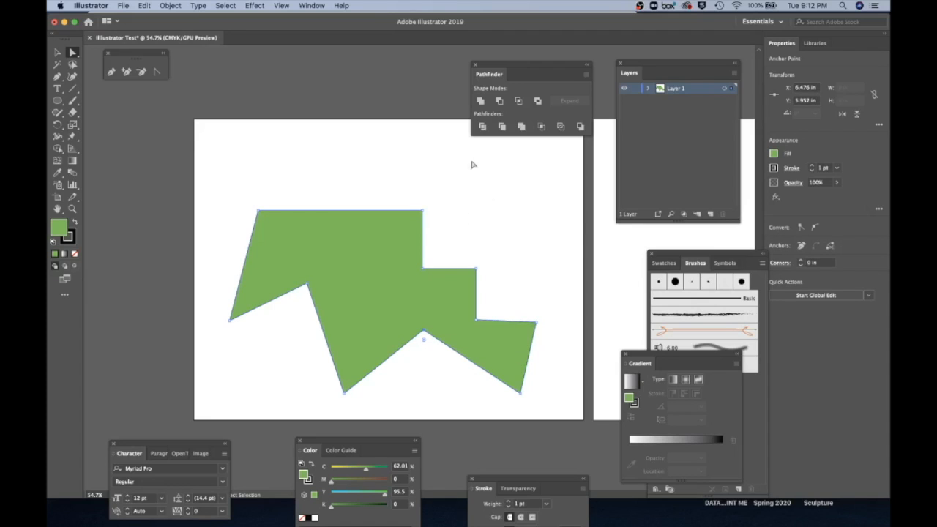
{"action": "left_click_drag", "start_coordinate": [423, 213], "coordinate": [480, 161]}
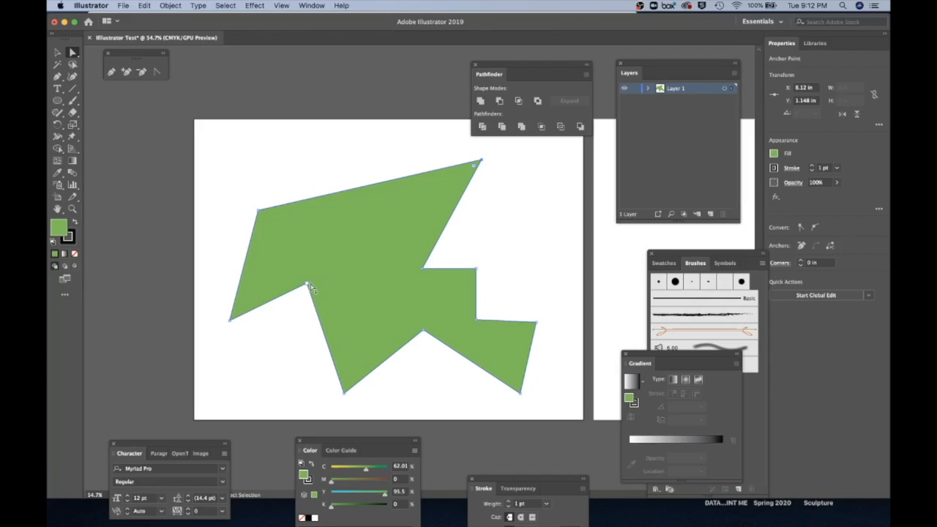
Move the polygon's left notch anchor to about X 3.23, Y 3.67 in and its upper-left corner to about X 1.87, Y 3.34 in.
{"action": "left_click_drag", "start_coordinate": [308, 283], "coordinate": [308, 251]}
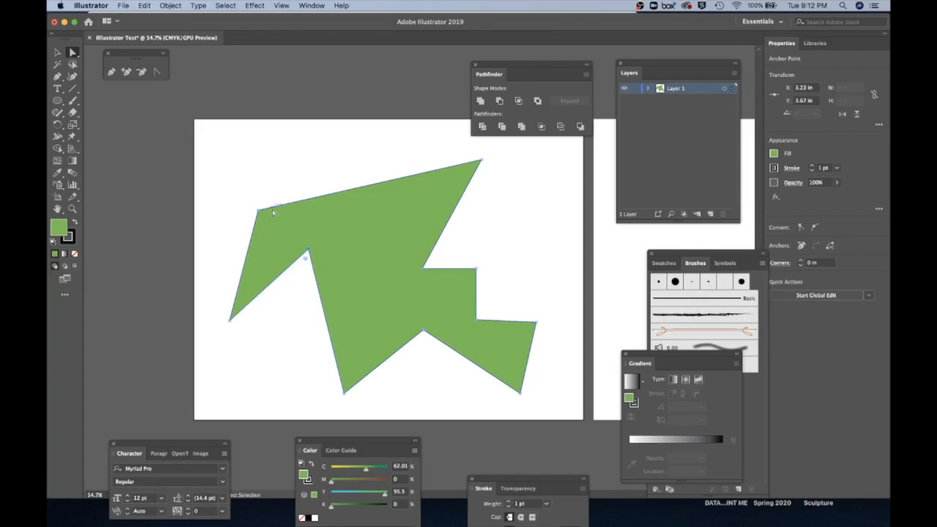
{"action": "left_click_drag", "start_coordinate": [259, 211], "coordinate": [260, 238]}
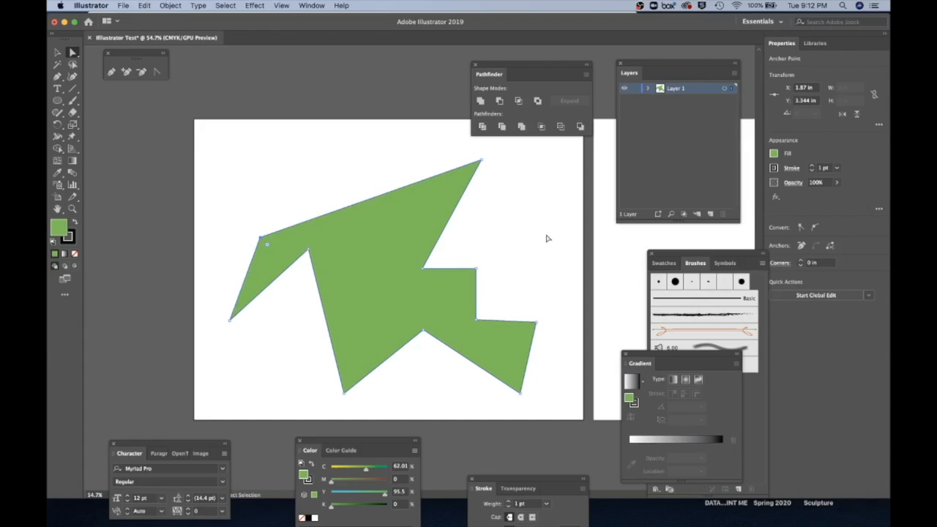
Delete the whole green polygon from the artboard.
{"action": "left_click", "coordinate": [58, 53]}
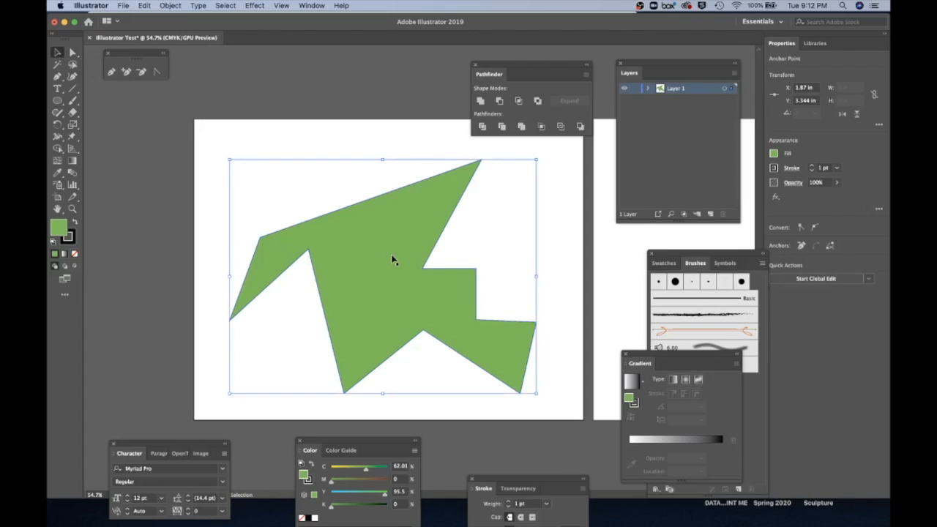
{"action": "key", "text": "Delete"}
{"action": "key", "text": "Delete"}
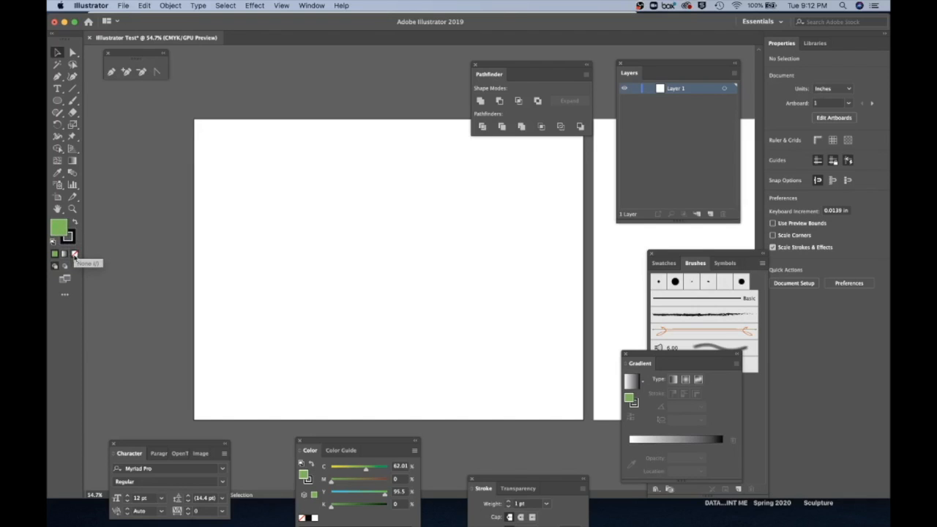
Set the fill to None and the stroke weight to 3 pt for drawing with the Pen tool.
{"action": "left_click", "coordinate": [74, 255]}
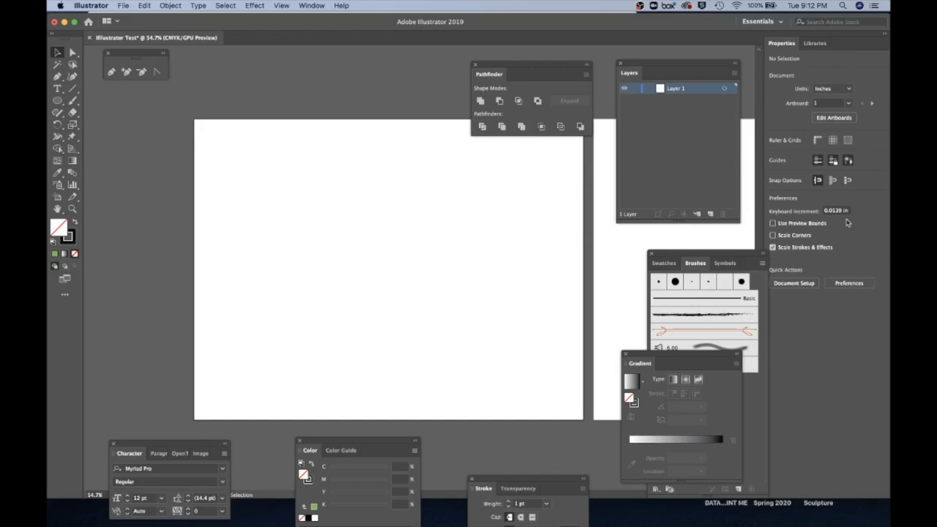
{"action": "left_click", "coordinate": [112, 72]}
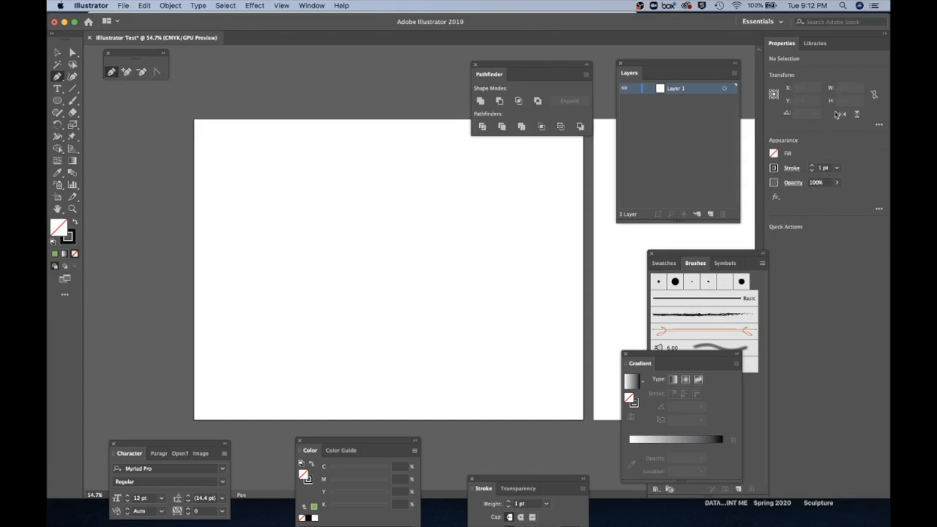
{"action": "left_click", "coordinate": [812, 166]}
Draw an open S-curve with anchors at about X 1.77, Y 3.53 in, X 4.8, Y 3.53 in and X 7.77, Y 3.88 in.
{"action": "left_click", "coordinate": [256, 245]}
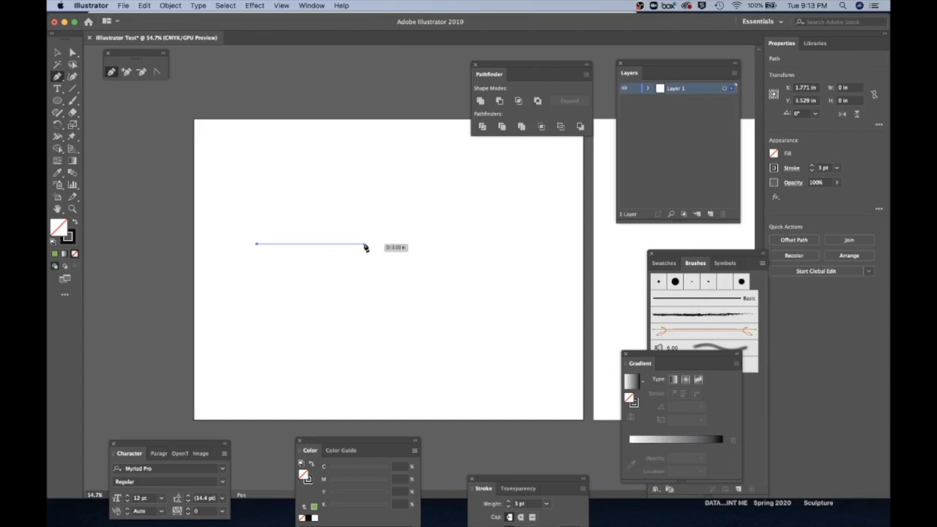
{"action": "left_click", "coordinate": [364, 245]}
{"action": "mouse_move", "coordinate": [364, 247]}
{"action": "left_mouse_down"}
{"action": "mouse_move", "coordinate": [417, 305]}
{"action": "mouse_move", "coordinate": [405, 204]}
{"action": "mouse_move", "coordinate": [421, 170]}
{"action": "left_mouse_up"}
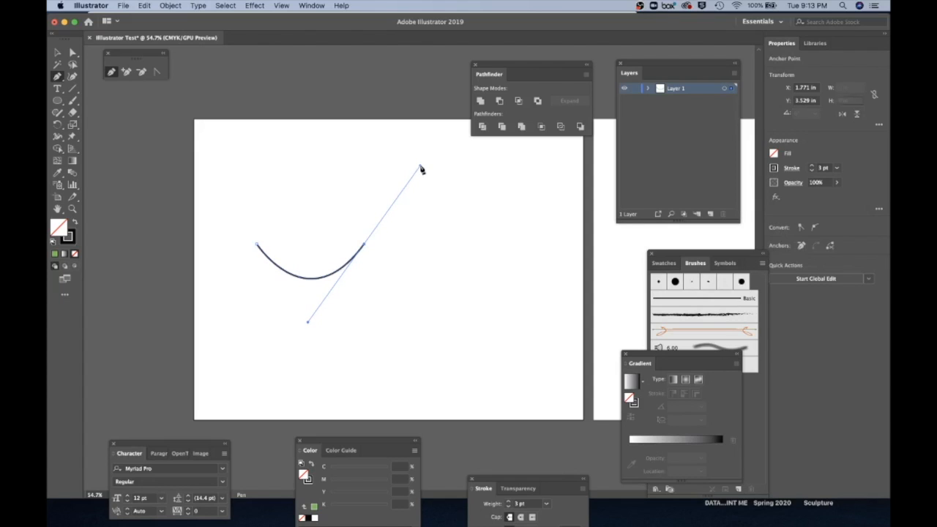
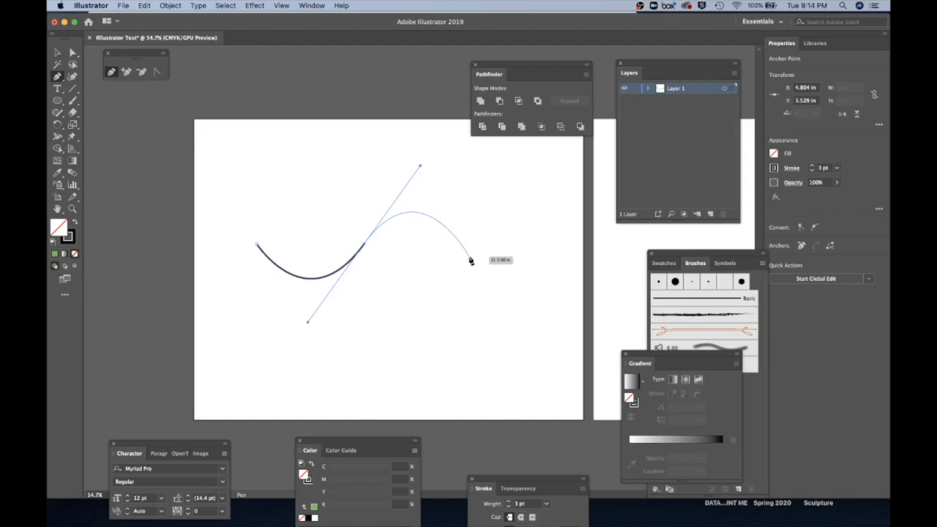
{"action": "left_click", "coordinate": [471, 261]}
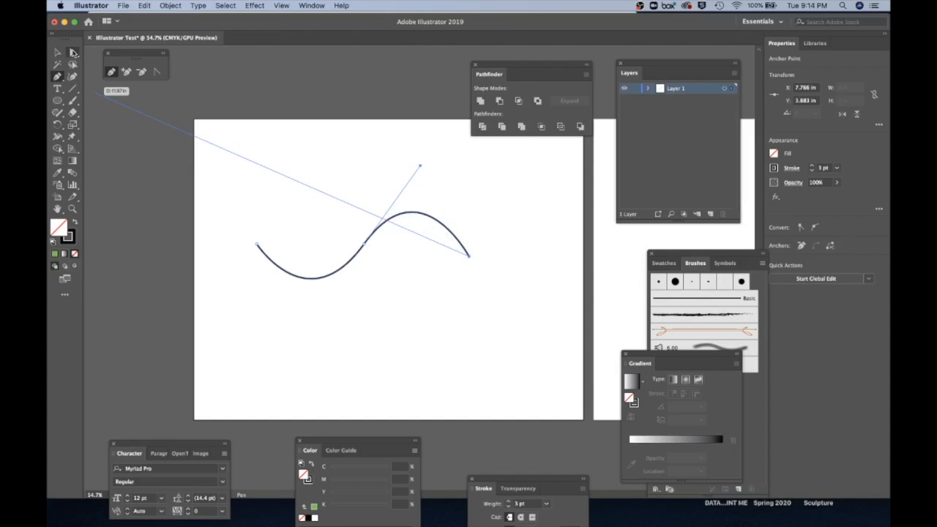
Reshape the S-curve with Direct Selection by repeatedly adjusting both handles of its middle anchor, ending with deeper bends on both sides.
{"action": "left_click", "coordinate": [73, 52]}
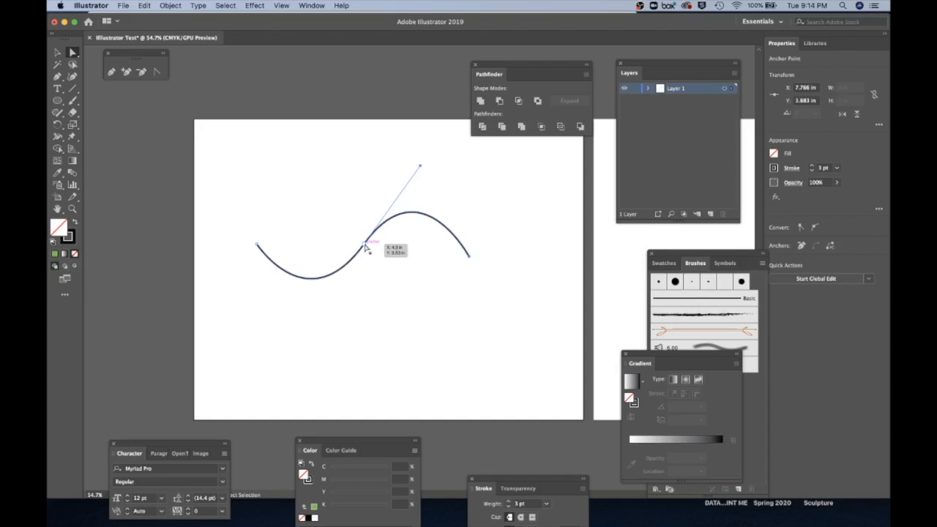
{"action": "left_click", "coordinate": [365, 249]}
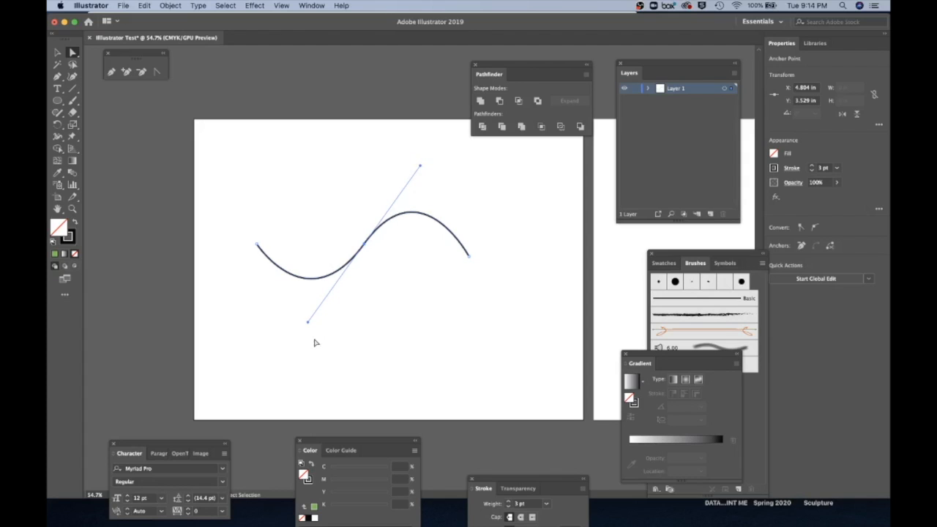
{"action": "left_click_drag", "start_coordinate": [307, 323], "coordinate": [325, 367]}
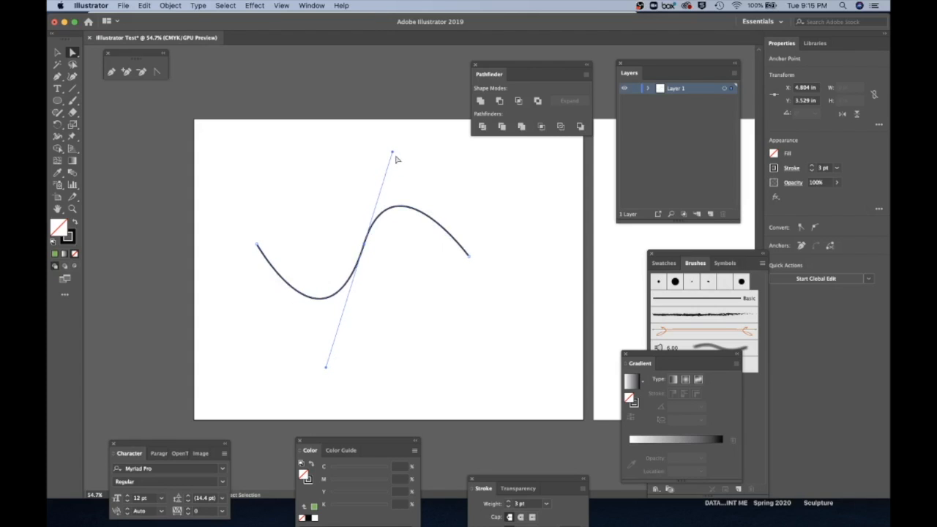
{"action": "left_click_drag", "start_coordinate": [393, 153], "coordinate": [384, 202]}
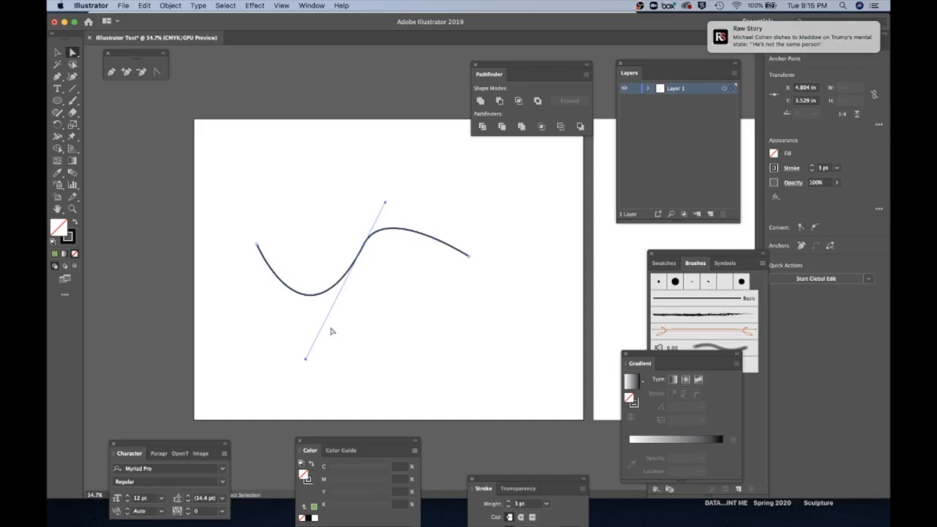
{"action": "left_click_drag", "start_coordinate": [305, 359], "coordinate": [285, 394]}
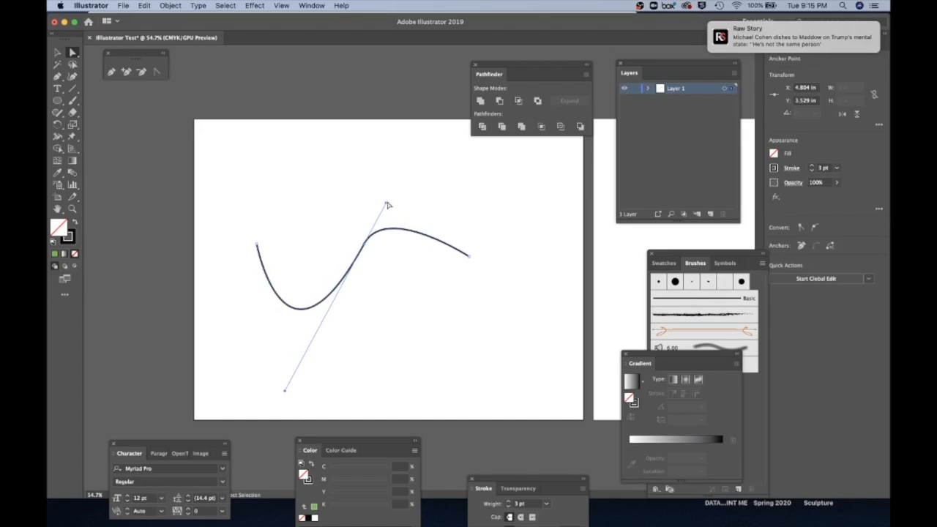
{"action": "left_click_drag", "start_coordinate": [385, 206], "coordinate": [430, 141]}
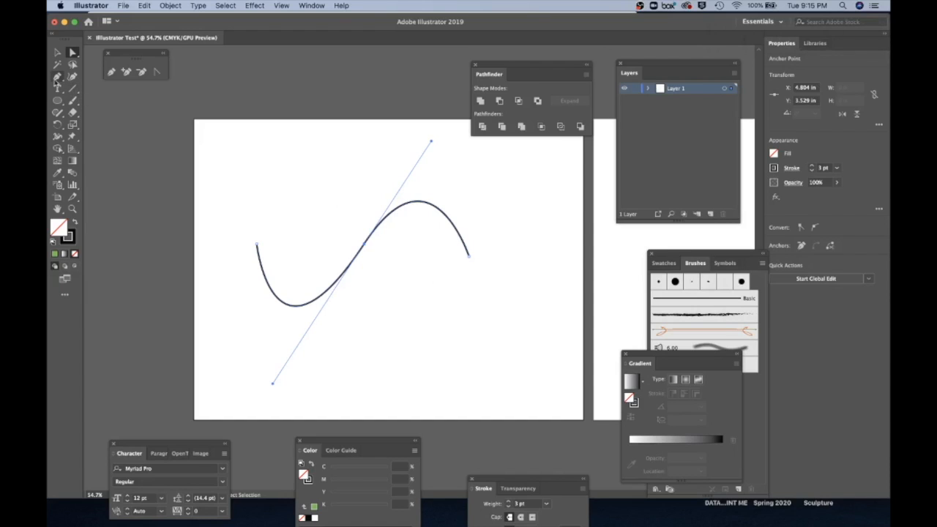
Pick up the S-curve's right end anchor with the Pen tool, and delete the whole curve.
{"action": "left_click", "coordinate": [56, 77]}
{"action": "left_click", "coordinate": [470, 260]}
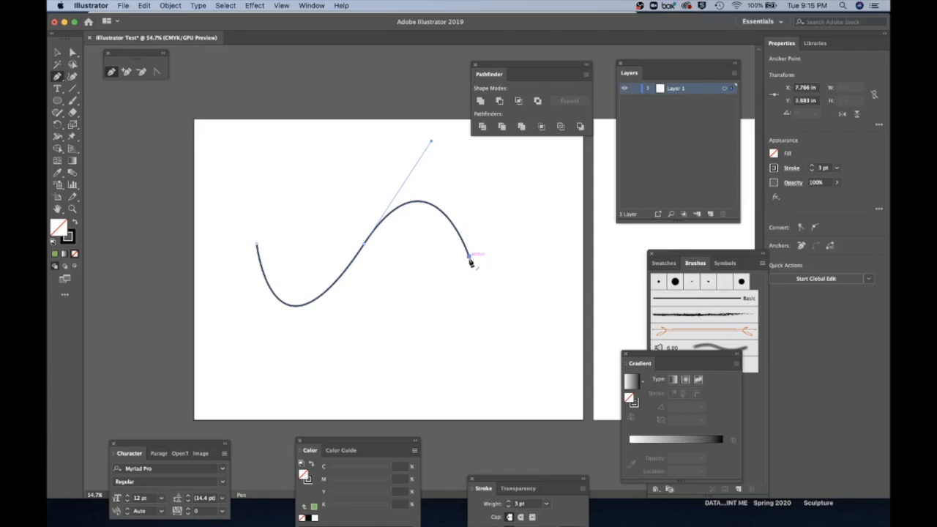
{"action": "left_click_drag", "start_coordinate": [470, 260], "coordinate": [484, 285]}
{"action": "key", "text": "Delete"}
{"action": "key", "text": "Delete"}
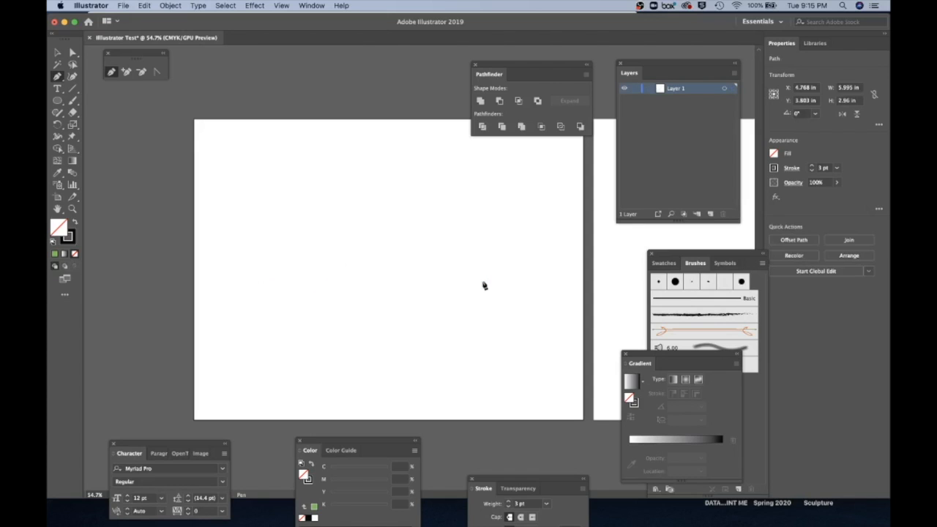
Draw a closed path of three arches joined by cusps, anchored at about X 1.56, 4.59, 7.64 and 9.98 in, with a rounded underside.
{"action": "left_click", "coordinate": [249, 247]}
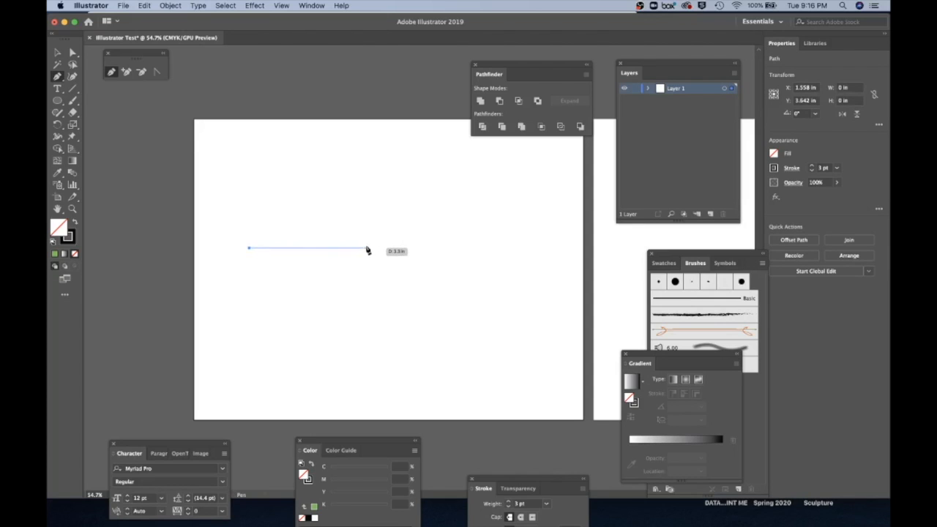
{"action": "left_click_drag", "start_coordinate": [356, 248], "coordinate": [417, 337]}
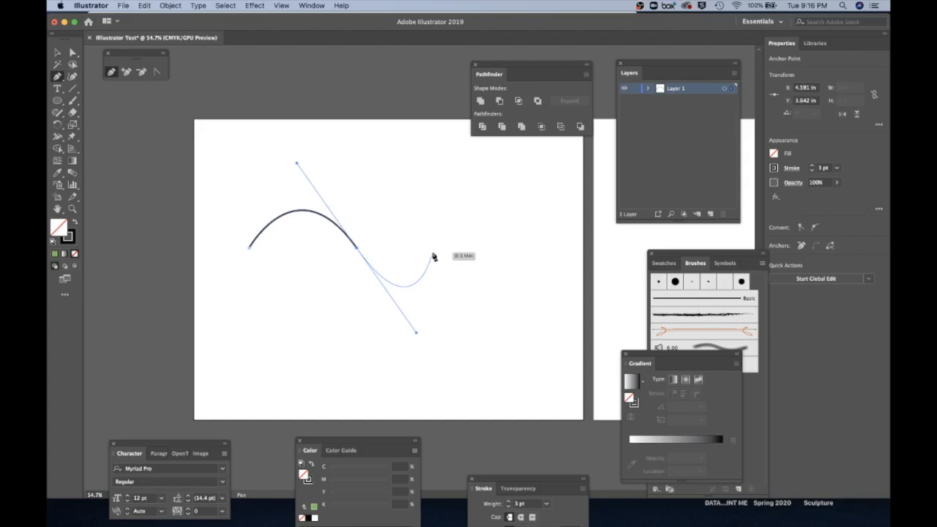
{"action": "left_click", "coordinate": [357, 251]}
{"action": "left_click_drag", "start_coordinate": [358, 252], "coordinate": [520, 362]}
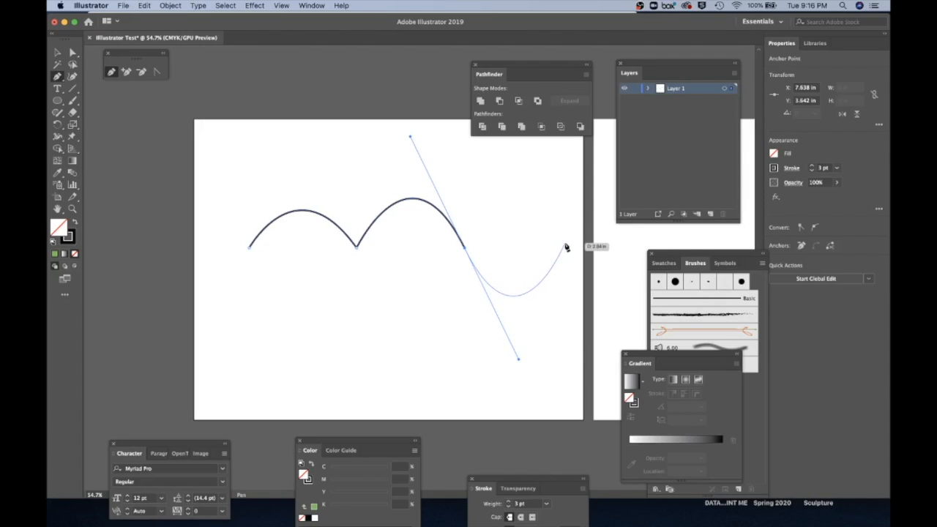
{"action": "left_click", "coordinate": [466, 251]}
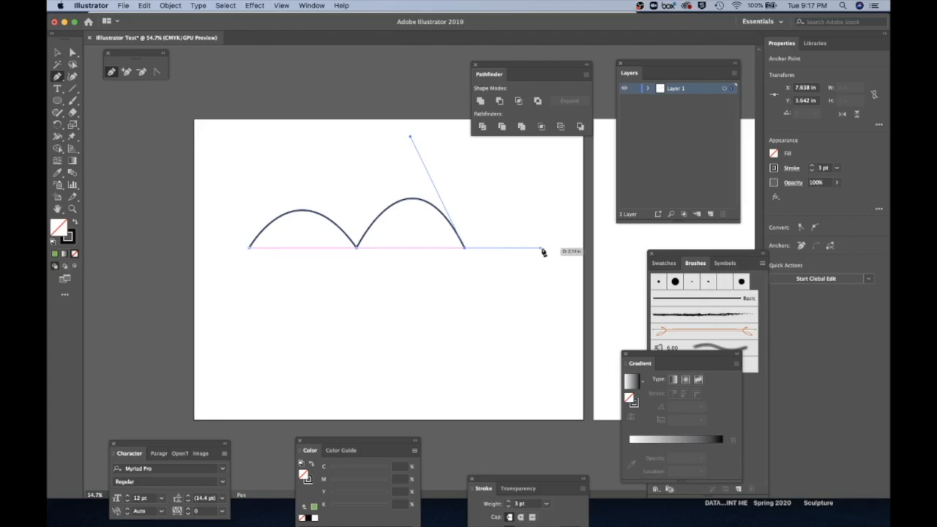
{"action": "left_click_drag", "start_coordinate": [548, 251], "coordinate": [589, 344]}
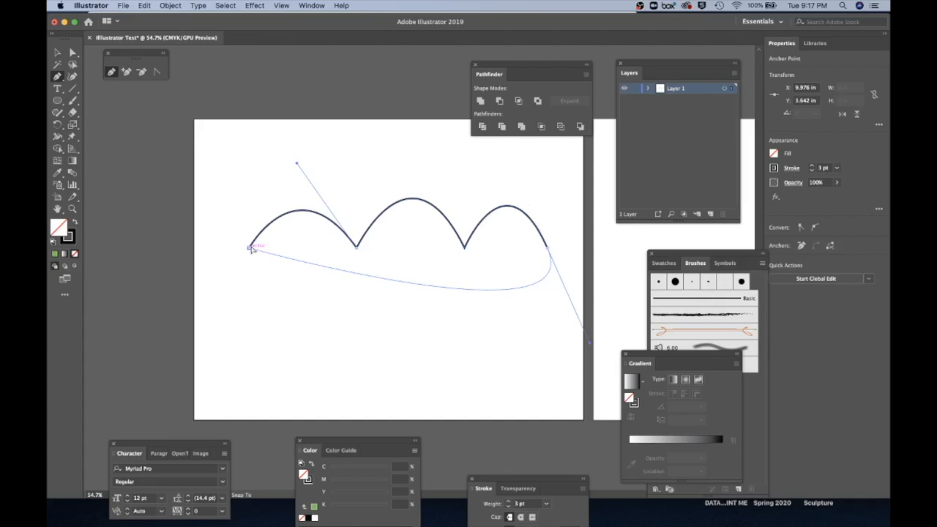
{"action": "mouse_move", "coordinate": [249, 251]}
{"action": "left_mouse_down"}
{"action": "mouse_move", "coordinate": [257, 210]}
{"action": "mouse_move", "coordinate": [236, 184]}
{"action": "mouse_move", "coordinate": [253, 108]}
{"action": "mouse_move", "coordinate": [234, 93]}
{"action": "mouse_move", "coordinate": [252, 79]}
{"action": "mouse_move", "coordinate": [296, 73]}
{"action": "left_mouse_up"}
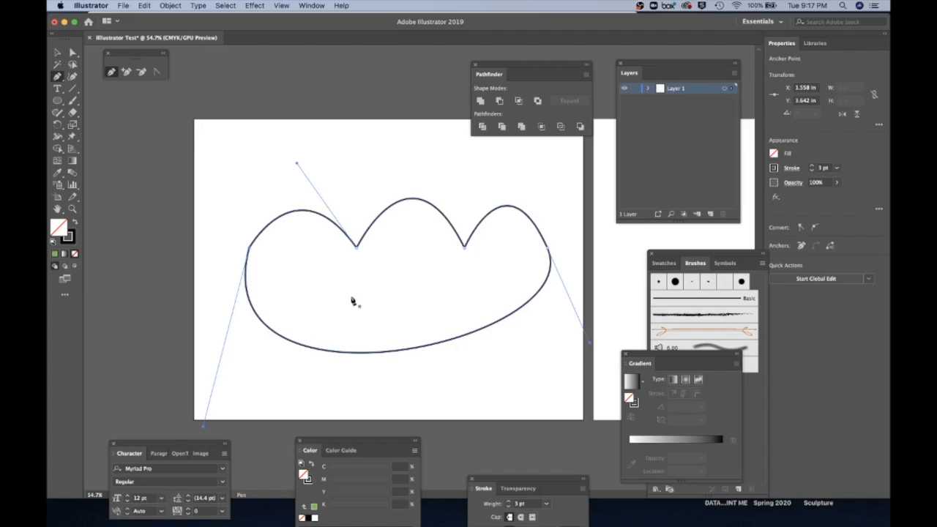
Move the right cusp to about X 7.55, Y 2.64 in and the left cusp to X 4.39, Y 4.76 in, and swing the middle arch's handle left.
{"action": "left_click", "coordinate": [73, 52]}
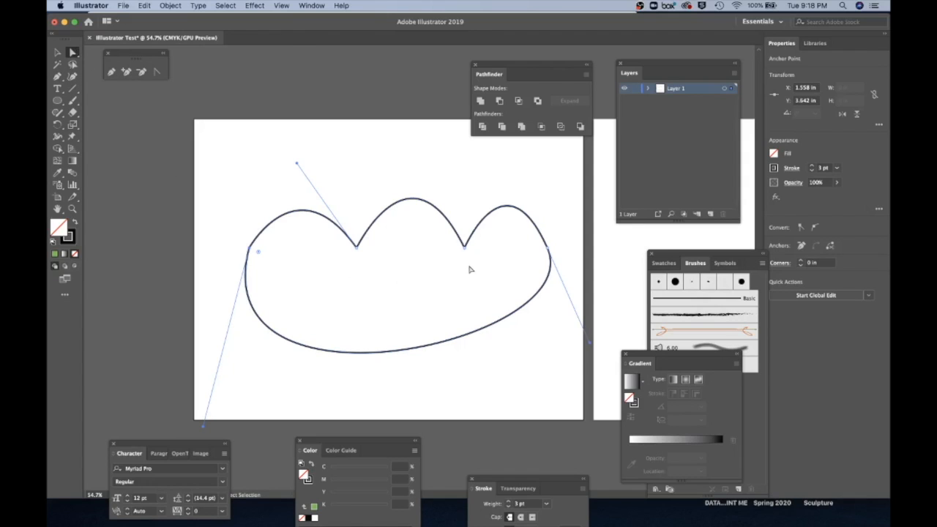
{"action": "left_click_drag", "start_coordinate": [465, 247], "coordinate": [461, 210]}
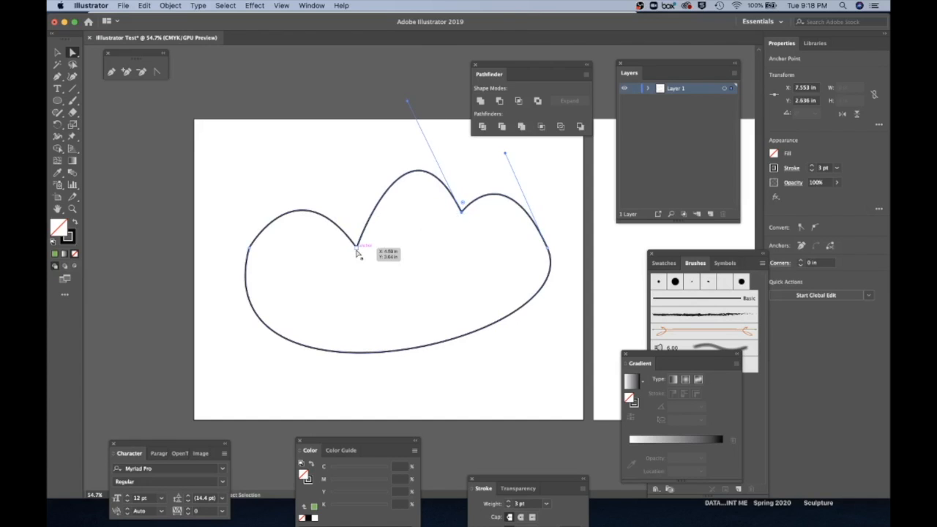
{"action": "left_click_drag", "start_coordinate": [357, 249], "coordinate": [350, 286]}
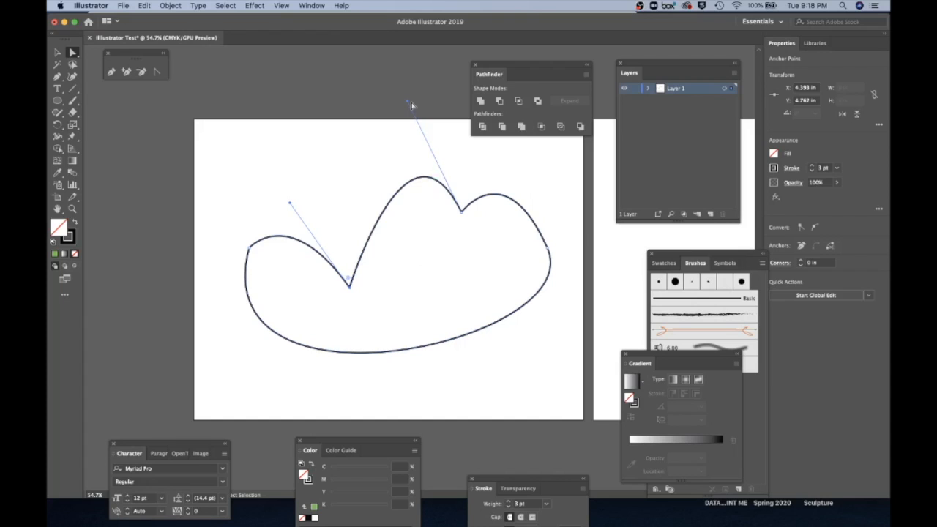
{"action": "left_click_drag", "start_coordinate": [407, 103], "coordinate": [336, 150]}
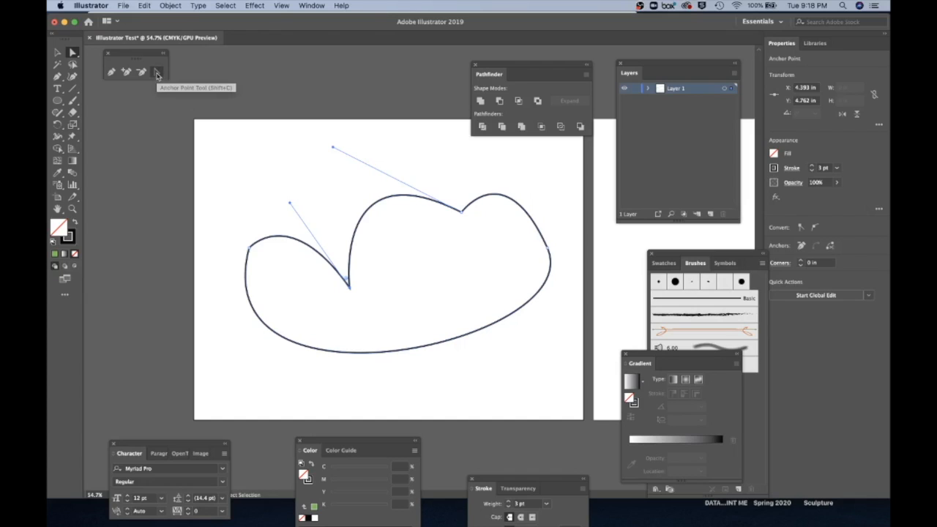
Convert both inner cusp anchors and the far-right anchor to corner points without handles using the Anchor Point tool.
{"action": "left_click", "coordinate": [156, 75]}
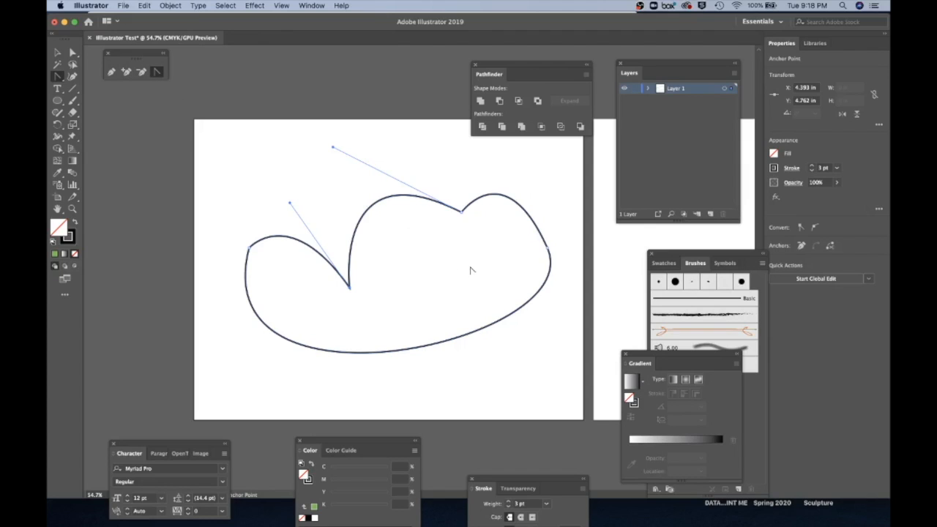
{"action": "left_click", "coordinate": [461, 211]}
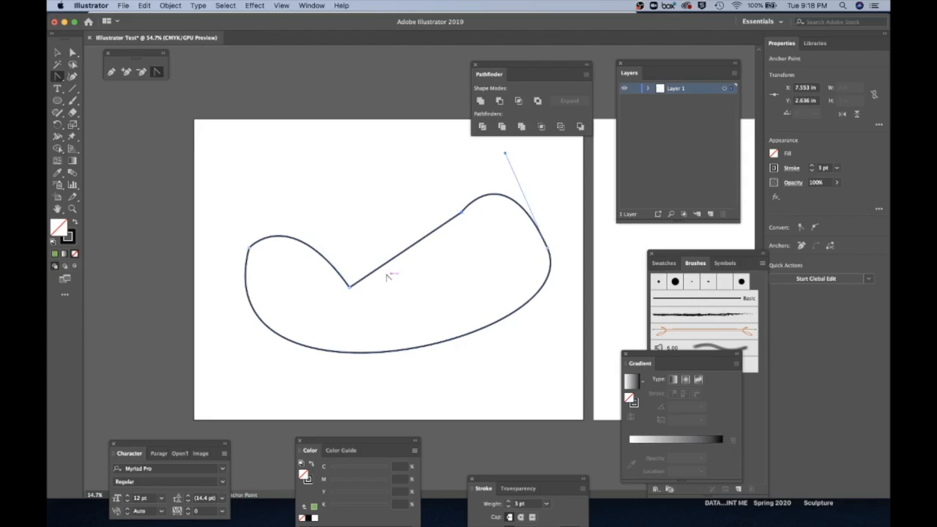
{"action": "left_click", "coordinate": [349, 287]}
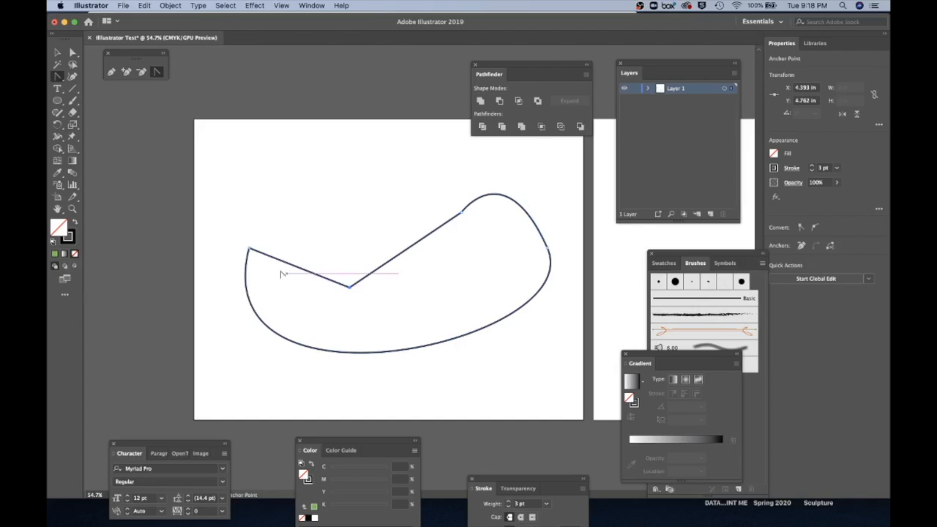
{"action": "left_click", "coordinate": [548, 249]}
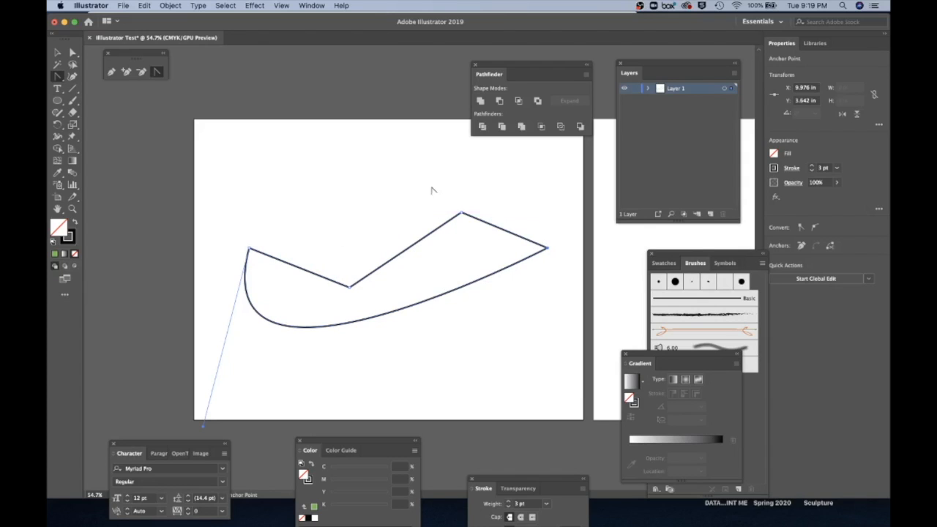
Convert the two inner anchors to smooth points by pulling out handles with the Anchor Point tool, and return to the Selection tool.
{"action": "left_click_drag", "start_coordinate": [461, 213], "coordinate": [505, 182]}
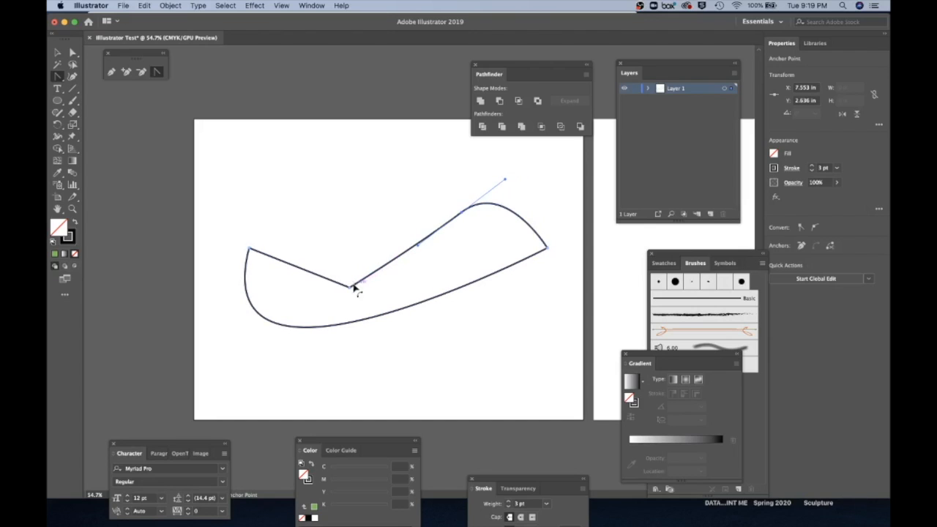
{"action": "left_click_drag", "start_coordinate": [349, 287], "coordinate": [407, 277]}
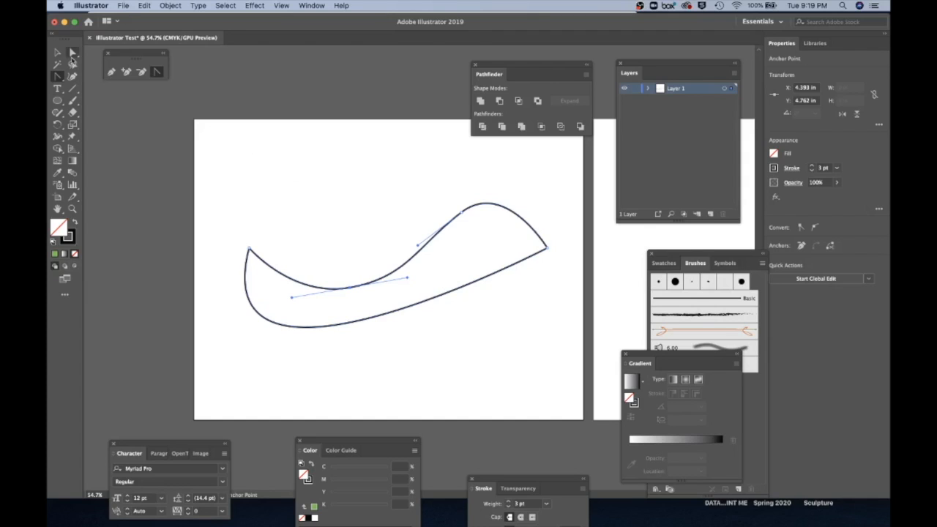
{"action": "key", "text": "v"}
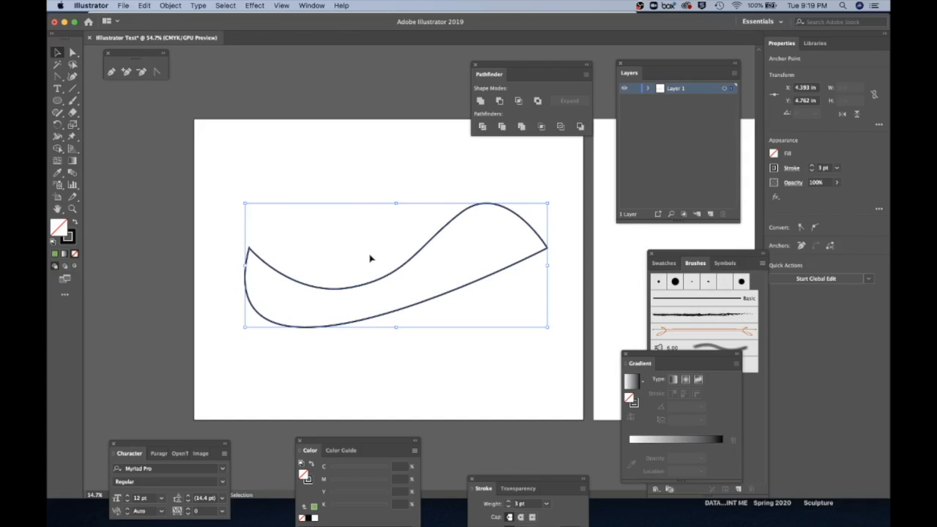
Clear the artboard and draw a straight-segment zigzag path with the Pen tool from about X 2.04, Y 1.94 in via X 8.33, Y 1.57 in to X 6.97, Y 4.88 in.
{"action": "key", "text": "super+z"}
{"action": "key", "text": "super+z"}
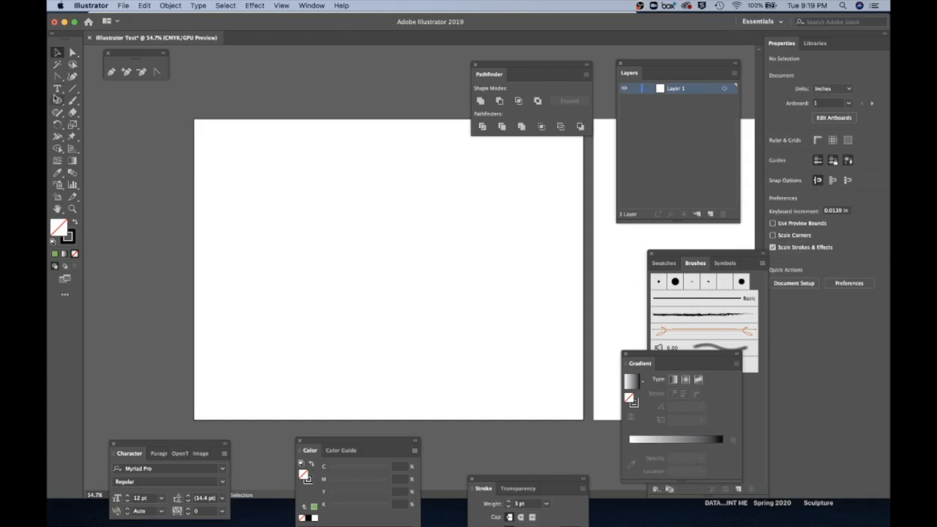
{"action": "left_click", "coordinate": [111, 71]}
{"action": "left_click", "coordinate": [269, 188]}
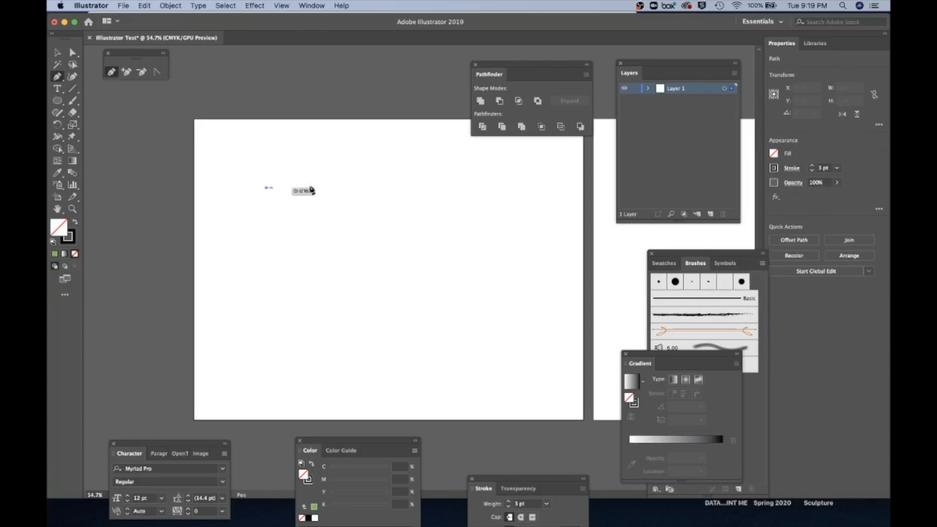
{"action": "left_click", "coordinate": [346, 174]}
{"action": "left_click", "coordinate": [355, 249]}
{"action": "left_click", "coordinate": [434, 213]}
{"action": "left_click", "coordinate": [490, 175]}
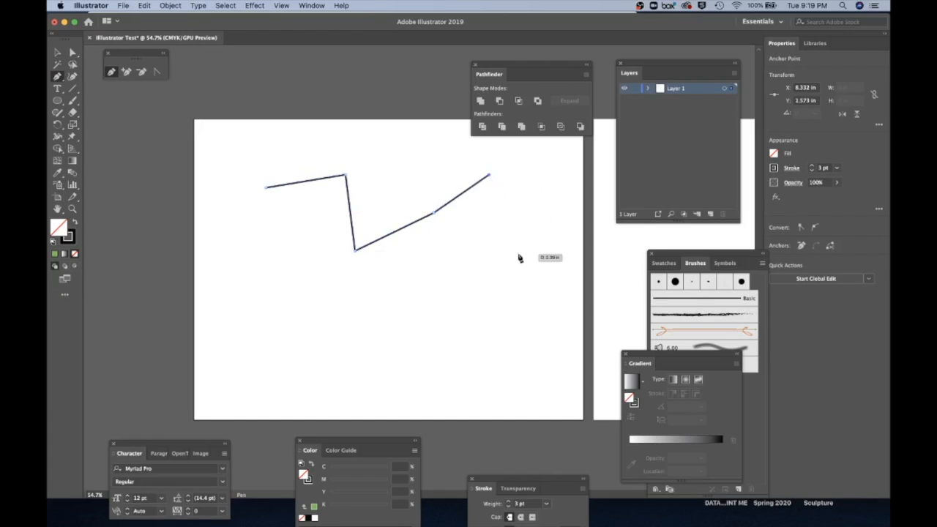
{"action": "left_click", "coordinate": [518, 254]}
{"action": "left_click", "coordinate": [513, 346]}
{"action": "left_click", "coordinate": [436, 338]}
{"action": "left_click", "coordinate": [439, 292]}
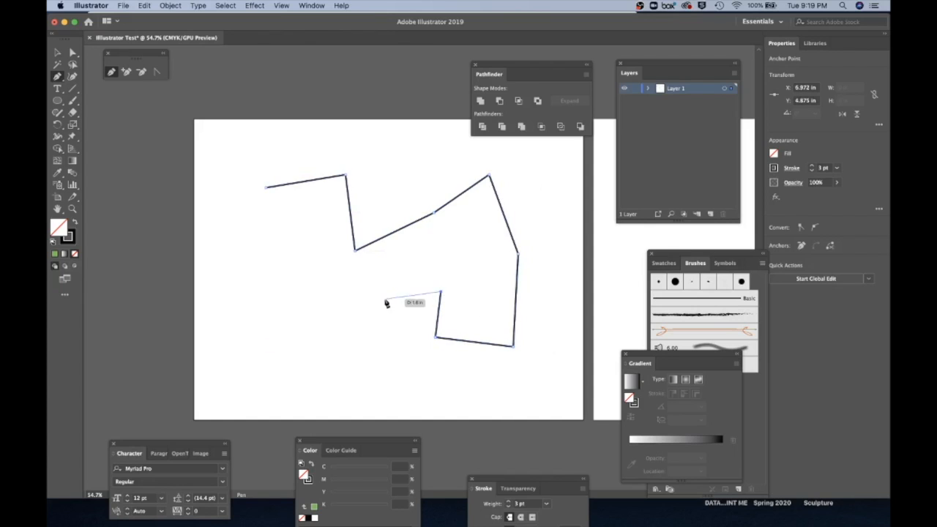
Continue the straight path in steps through about X 2.82, Y 5.46 in, X 1.52, Y 4.61 in and X 0.92, Y 2.18 in, closing it at its start.
{"action": "left_click", "coordinate": [383, 299]}
{"action": "left_click", "coordinate": [367, 368]}
{"action": "left_click", "coordinate": [295, 362]}
{"action": "left_click", "coordinate": [295, 311]}
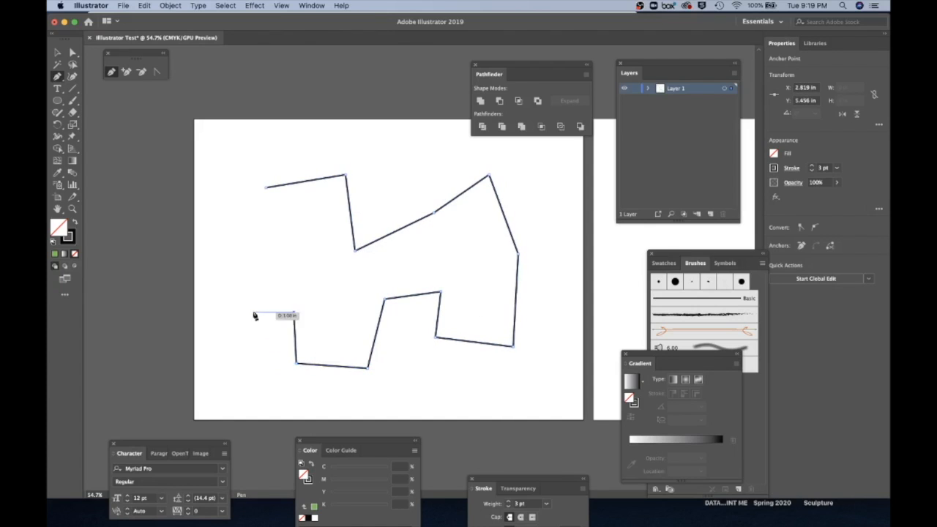
{"action": "left_click", "coordinate": [253, 311]}
{"action": "left_click", "coordinate": [248, 281]}
{"action": "left_click", "coordinate": [308, 274]}
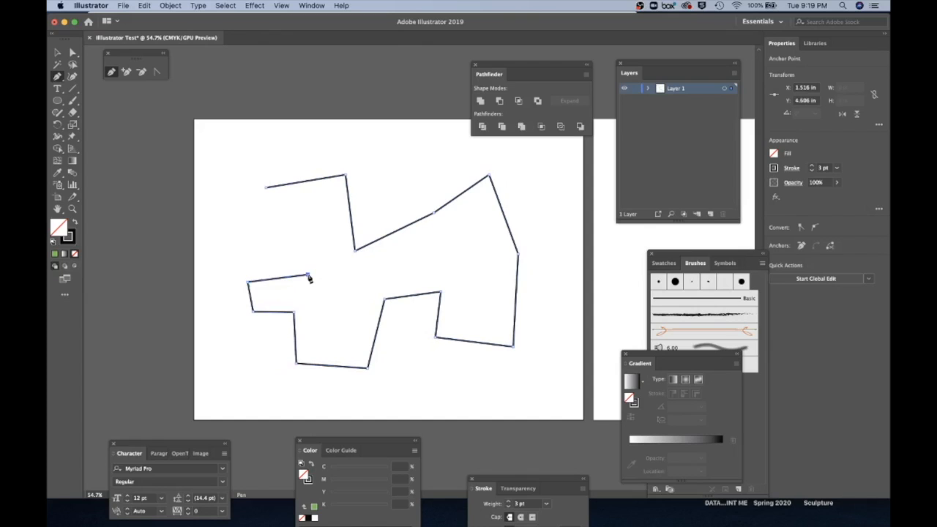
{"action": "left_click", "coordinate": [306, 231]}
{"action": "left_click", "coordinate": [228, 235]}
{"action": "left_click", "coordinate": [227, 196]}
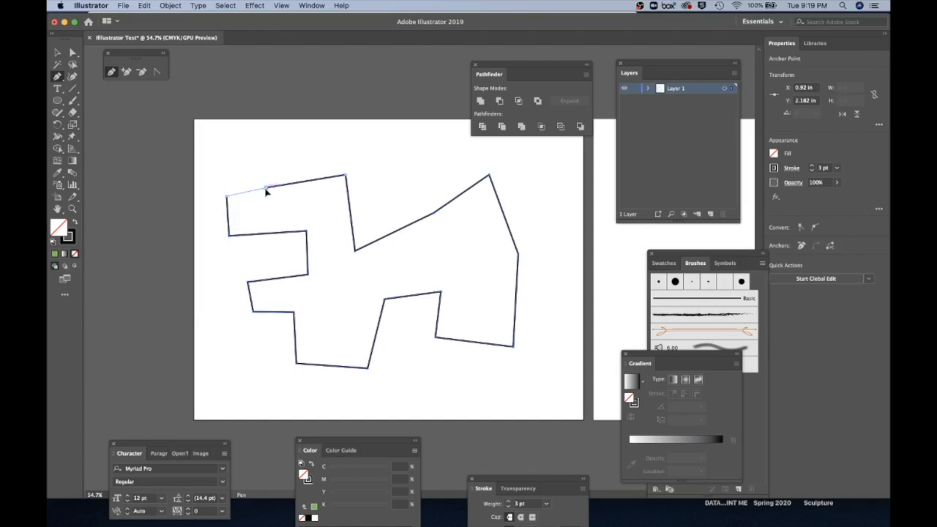
{"action": "left_click", "coordinate": [267, 189]}
Move the floating pen tools aside and delete the polygon's upper notch, inner-left and inner-bottom anchors with the Delete Anchor Point tool.
{"action": "left_click_drag", "start_coordinate": [134, 55], "coordinate": [213, 69]}
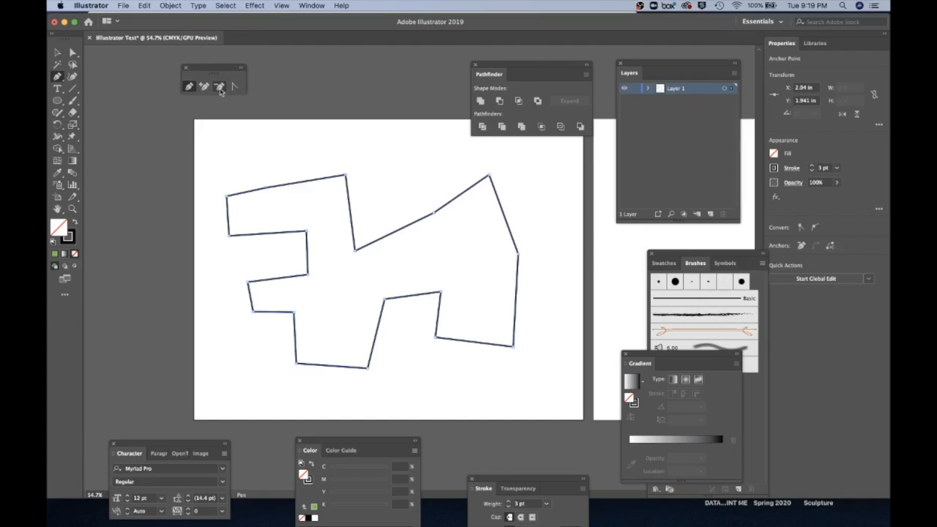
{"action": "left_click", "coordinate": [220, 87]}
{"action": "left_click", "coordinate": [345, 177]}
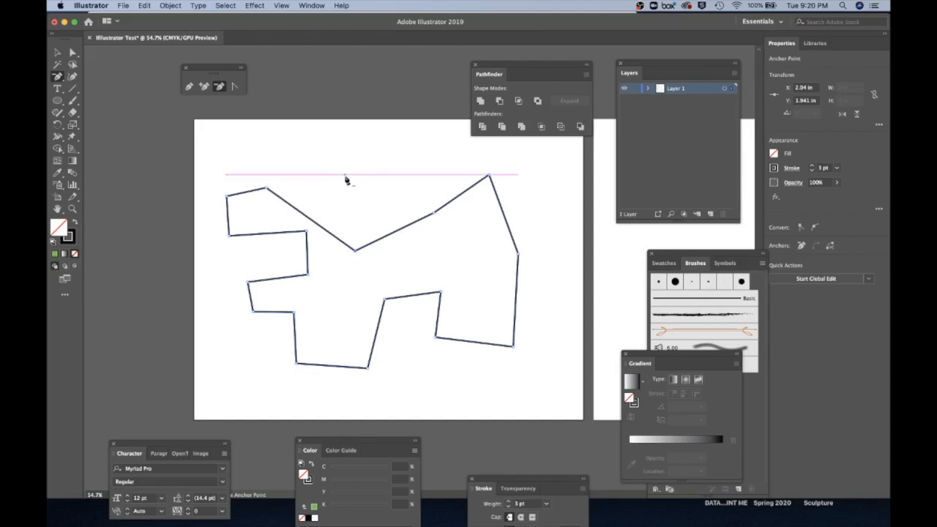
{"action": "left_click", "coordinate": [308, 233]}
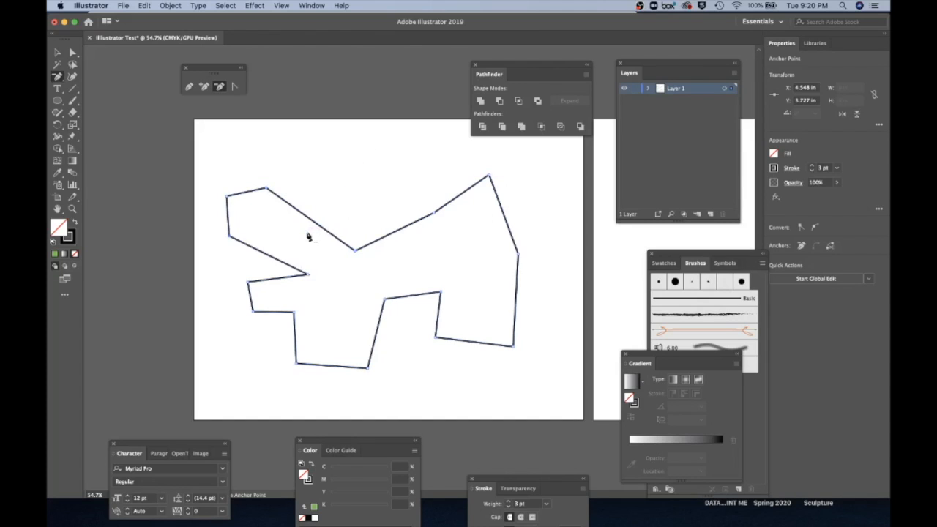
{"action": "left_click", "coordinate": [308, 274]}
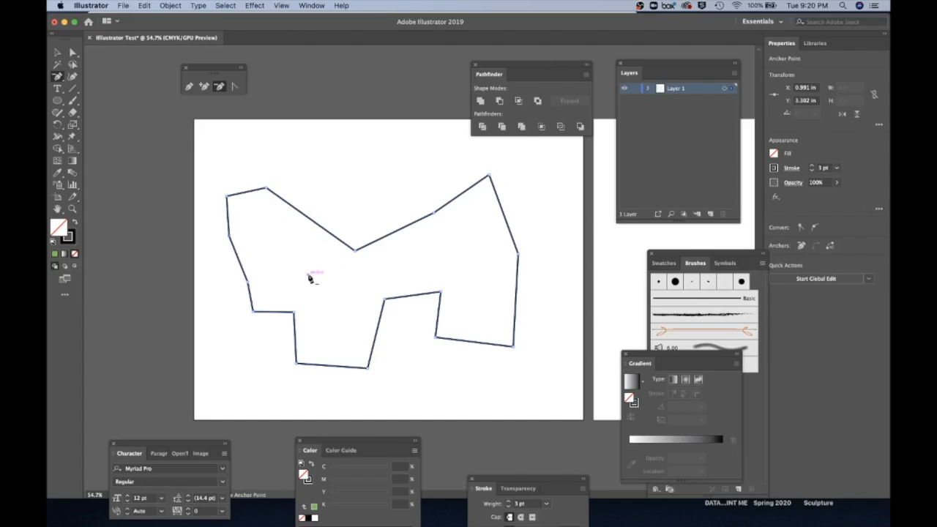
{"action": "left_click", "coordinate": [441, 292]}
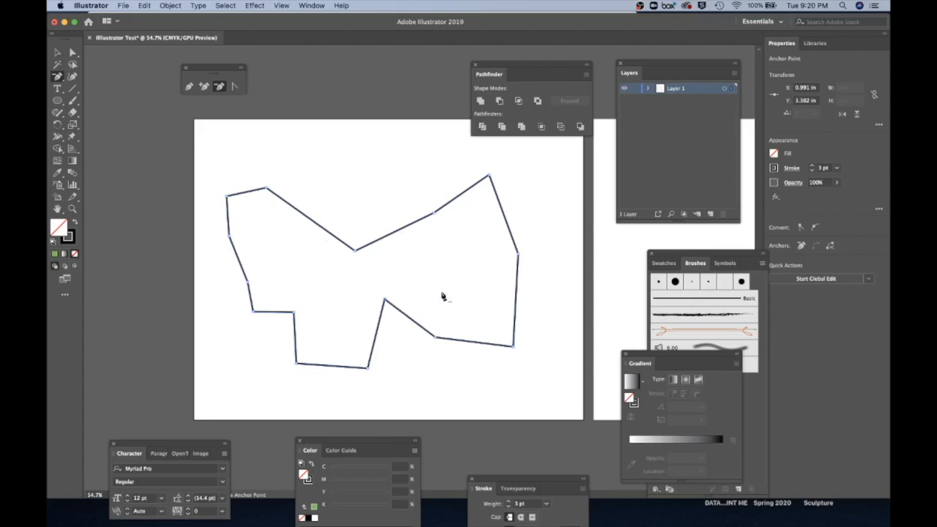
{"action": "left_click", "coordinate": [384, 300]}
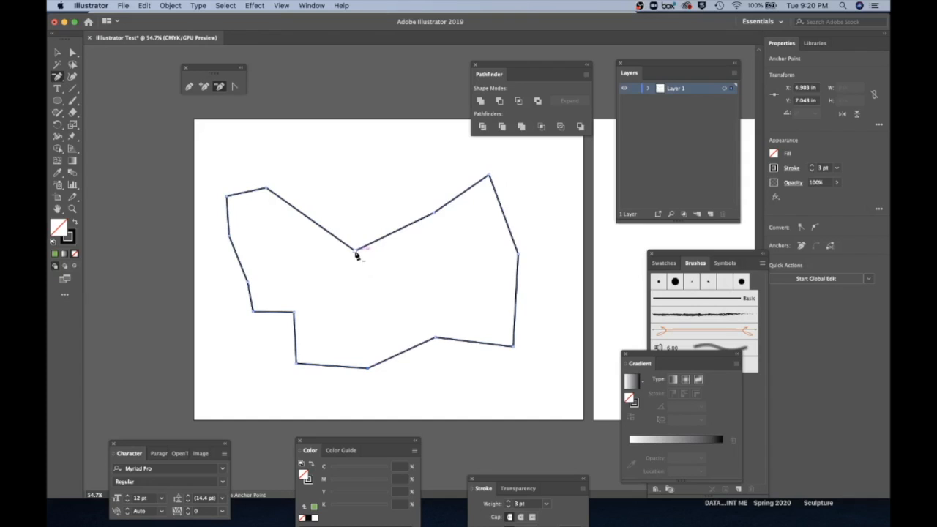
{"action": "left_click", "coordinate": [356, 250]}
{"action": "left_click", "coordinate": [434, 212]}
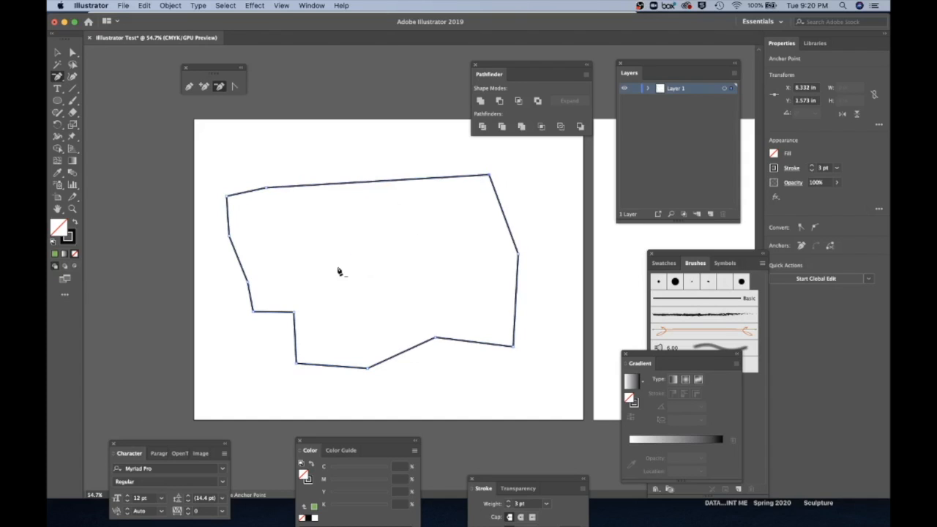
Delete the remaining intermediate anchors along the left, bottom and right sides, reducing the polygon to a triangle.
{"action": "left_click", "coordinate": [295, 312]}
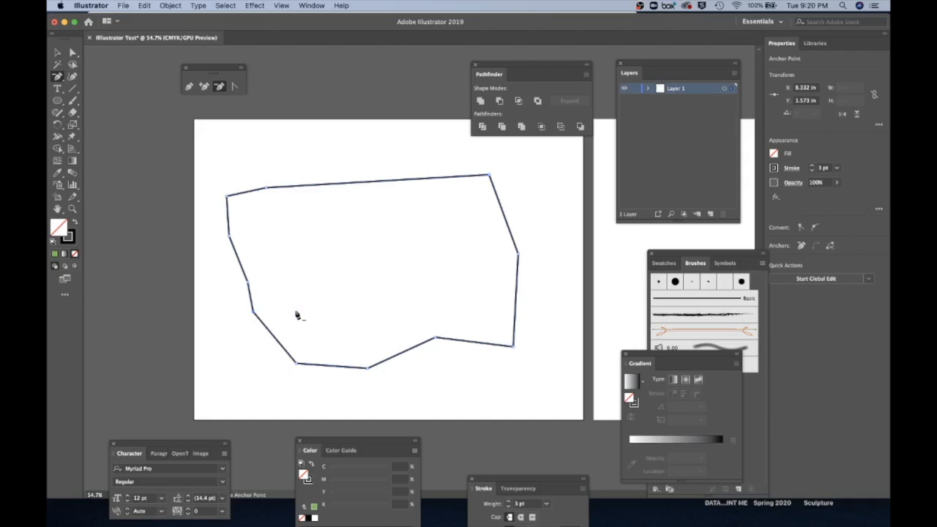
{"action": "left_click", "coordinate": [296, 363]}
{"action": "left_click", "coordinate": [253, 313]}
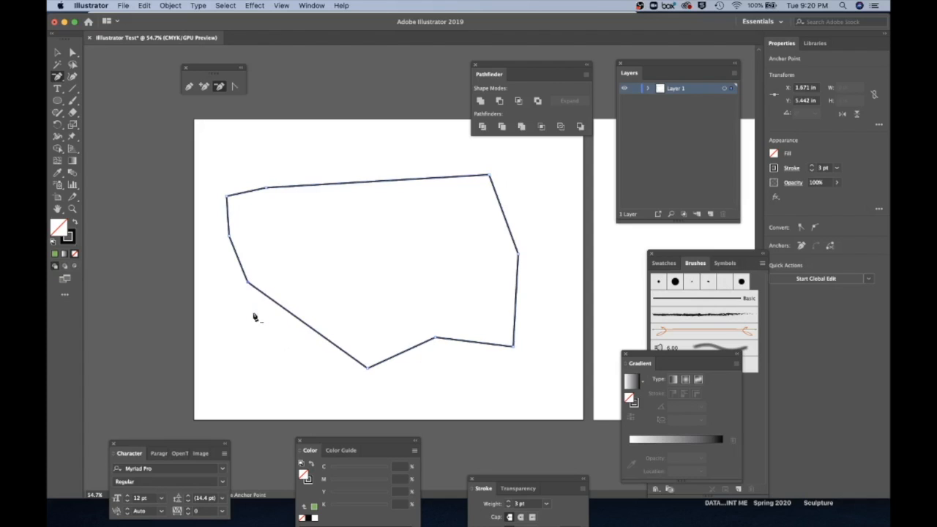
{"action": "left_click", "coordinate": [248, 283]}
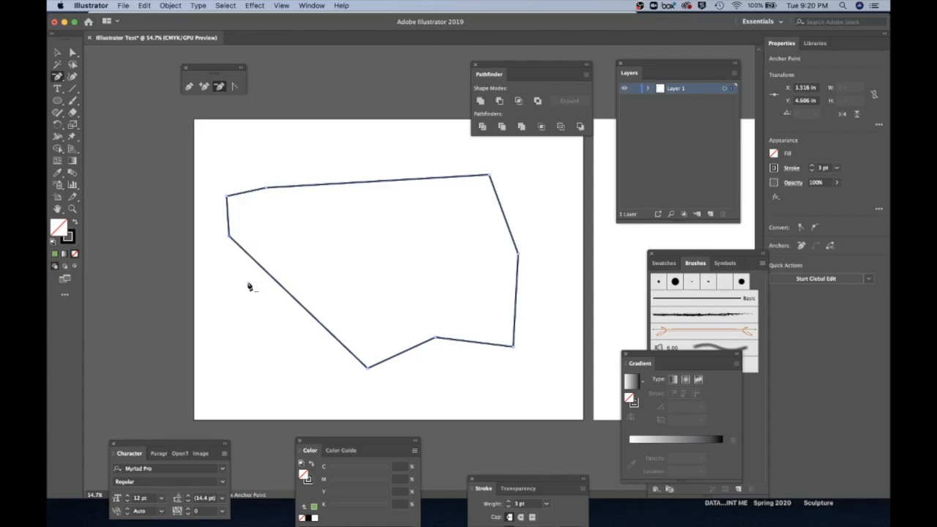
{"action": "left_click", "coordinate": [230, 237]}
{"action": "left_click", "coordinate": [226, 197]}
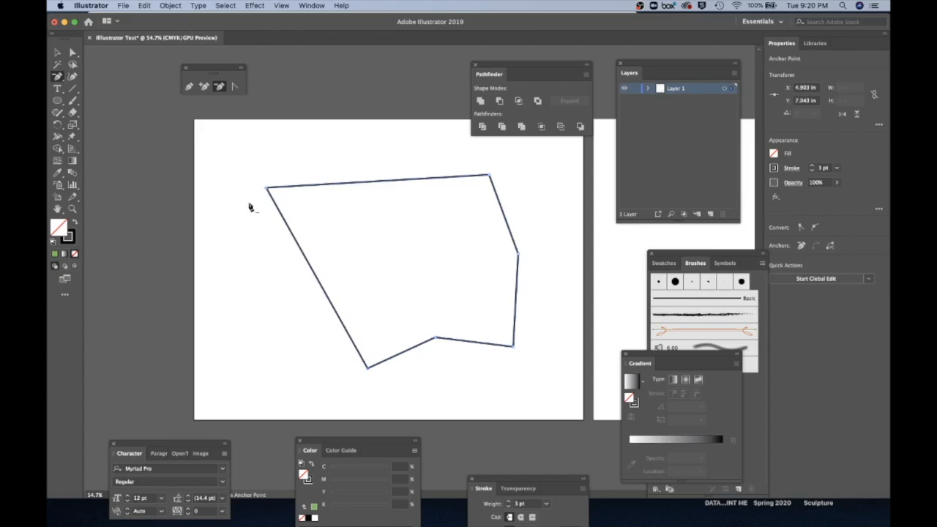
{"action": "left_click", "coordinate": [437, 342]}
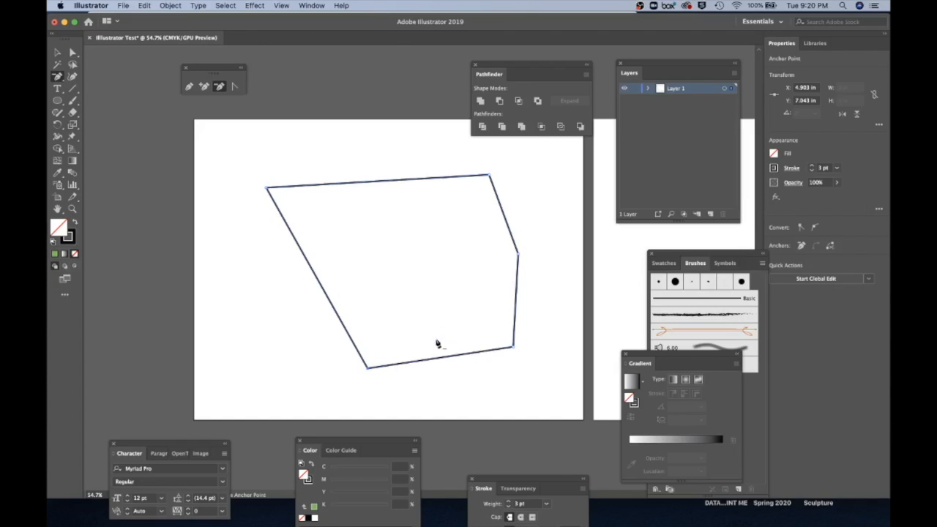
{"action": "left_click", "coordinate": [514, 346]}
{"action": "left_click", "coordinate": [519, 258]}
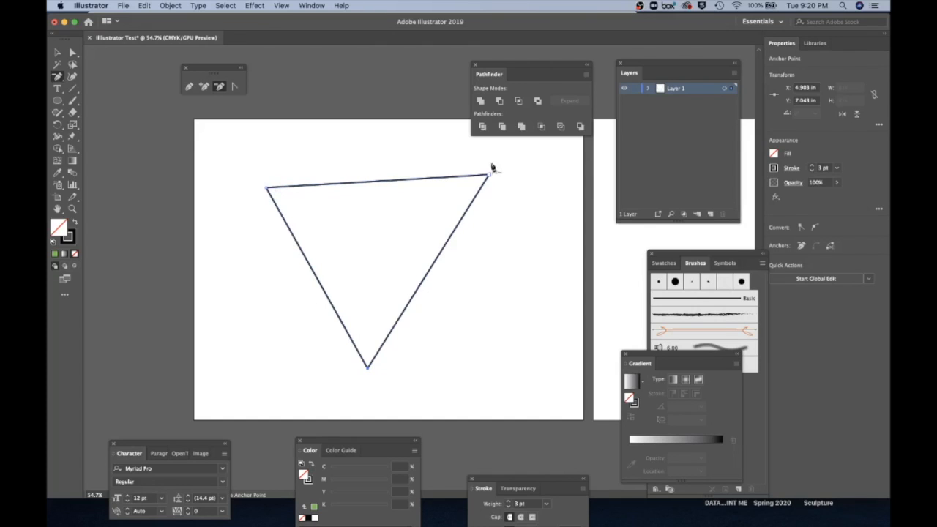
Add an anchor midway along the triangle's right edge and move it out to about X 8.83, Y 5.71 in.
{"action": "left_click", "coordinate": [204, 87]}
{"action": "left_click", "coordinate": [435, 260]}
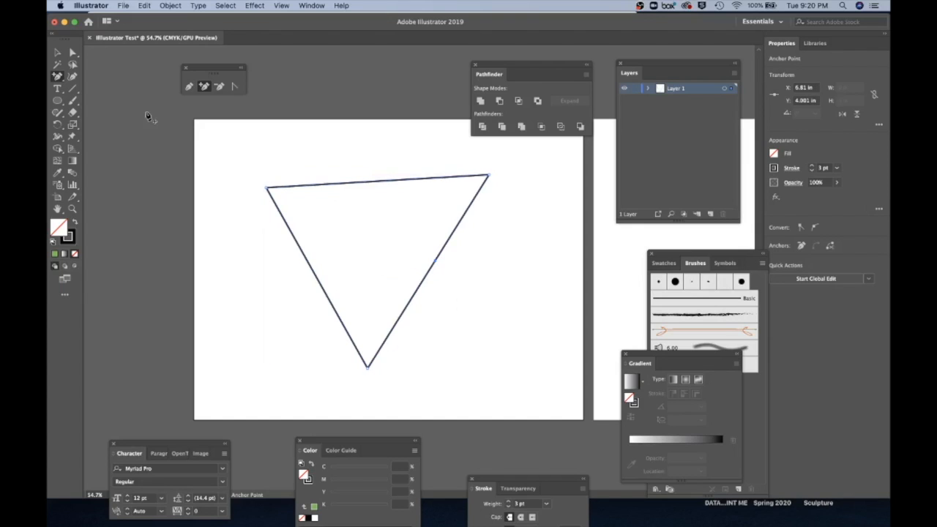
{"action": "left_click", "coordinate": [73, 53]}
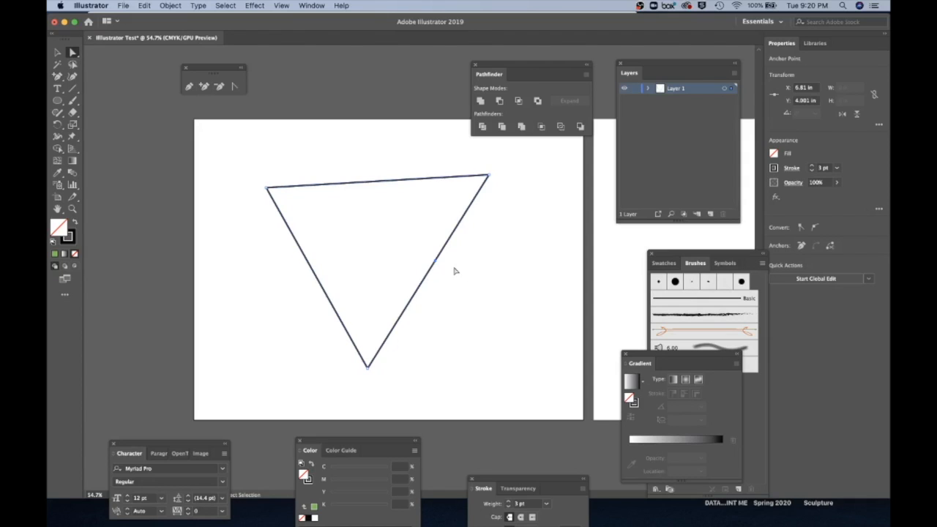
{"action": "left_click_drag", "start_coordinate": [436, 260], "coordinate": [505, 320]}
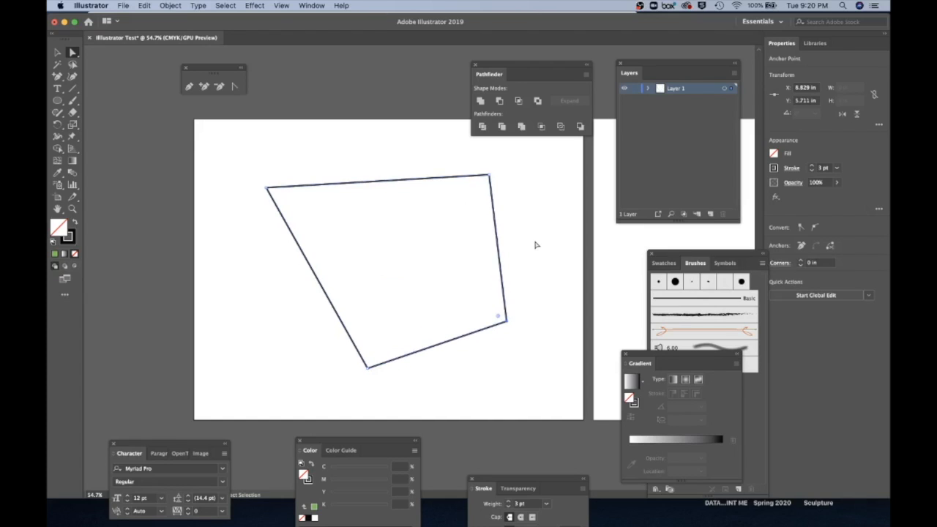
Add one anchor to the shape's top edge, two to its left edge and three to its right edge.
{"action": "left_click", "coordinate": [204, 87]}
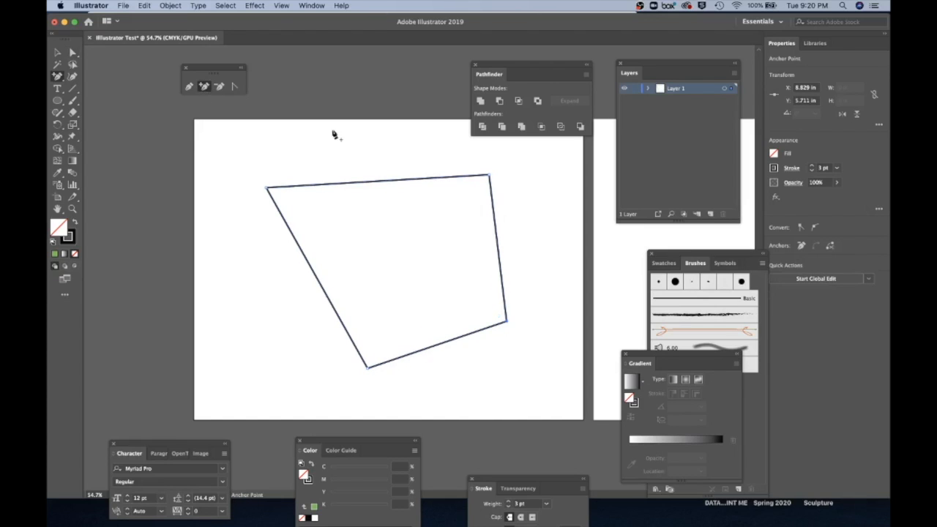
{"action": "left_click", "coordinate": [369, 182]}
{"action": "left_click", "coordinate": [306, 258]}
{"action": "left_click", "coordinate": [500, 251]}
{"action": "left_click", "coordinate": [495, 217]}
Pull the right edge's middle anchor in to about X 6.92, Y 3.43 in and the top edge's anchor up to X 4.61, Y 0.62 in.
{"action": "left_click", "coordinate": [74, 54]}
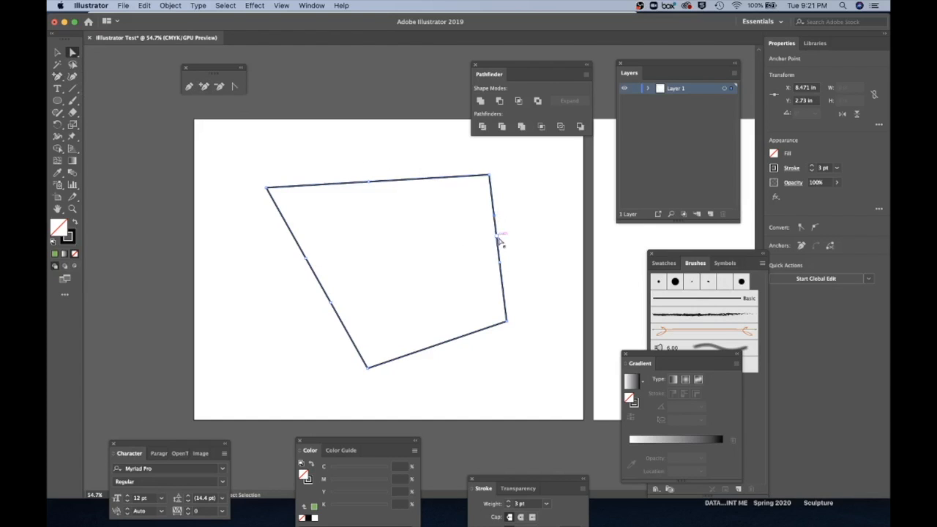
{"action": "left_click_drag", "start_coordinate": [498, 239], "coordinate": [439, 240]}
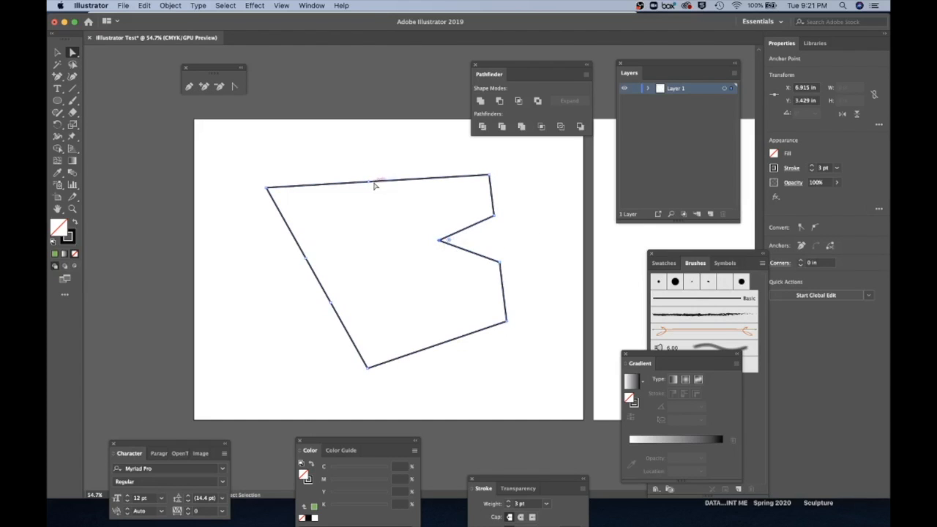
{"action": "left_click_drag", "start_coordinate": [369, 185], "coordinate": [357, 142]}
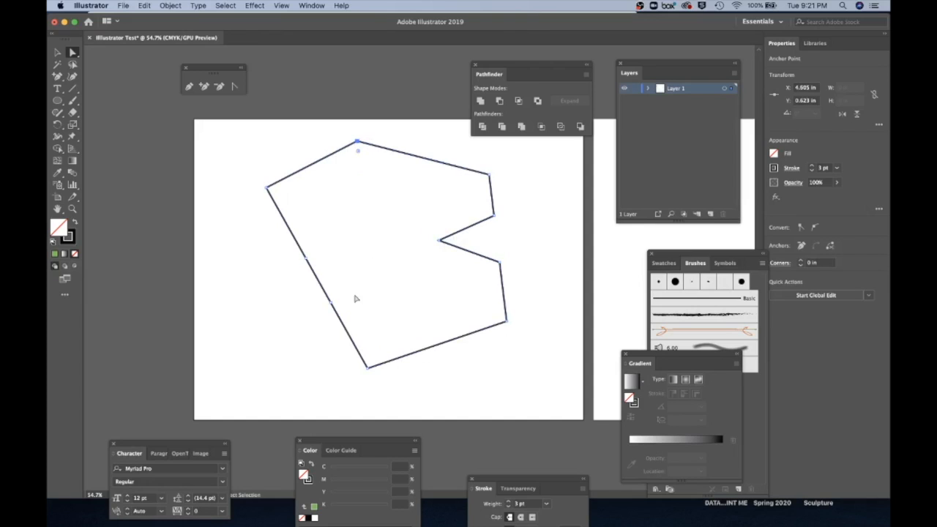
Move the left edge's lower anchor to about X 4.97, Y 4.61 in and its upper one to X 1.37, Y 5.07 in, and minimise the document window.
{"action": "left_click_drag", "start_coordinate": [334, 302], "coordinate": [370, 281]}
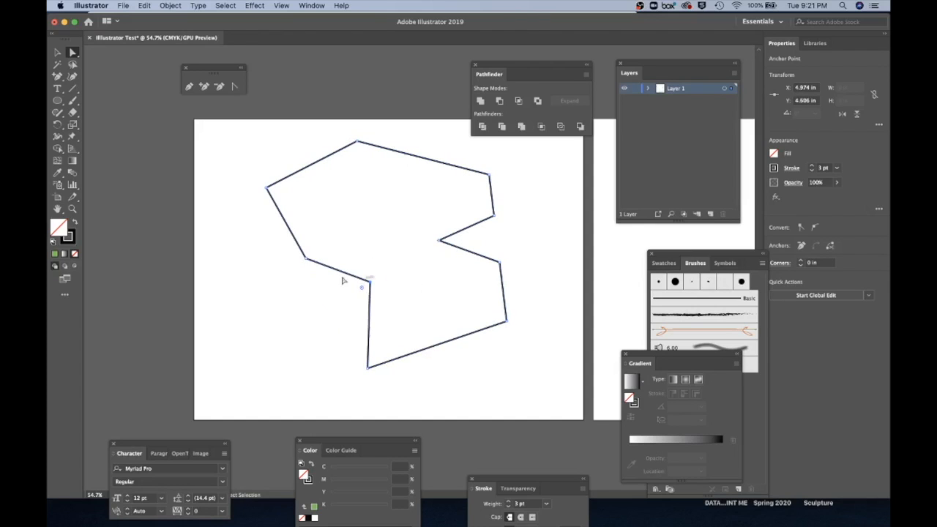
{"action": "left_click_drag", "start_coordinate": [308, 260], "coordinate": [243, 297]}
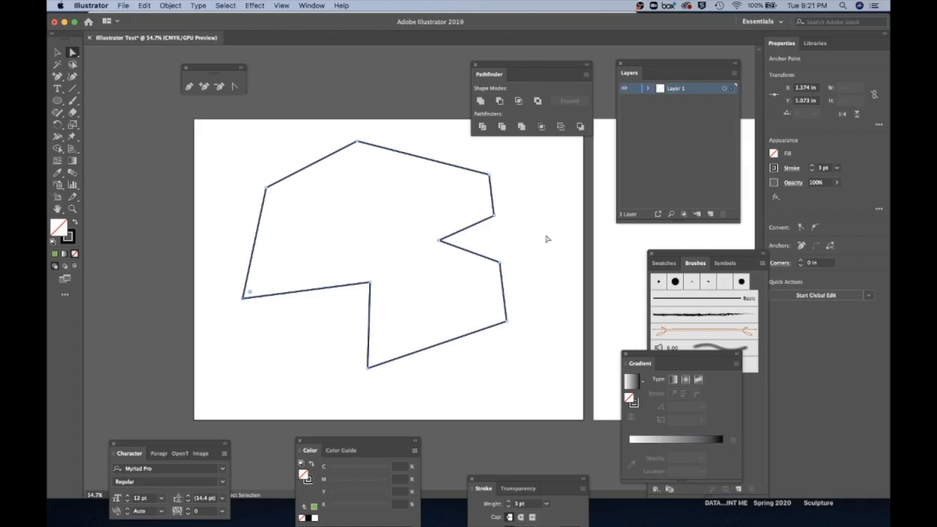
{"action": "left_click", "coordinate": [63, 23]}
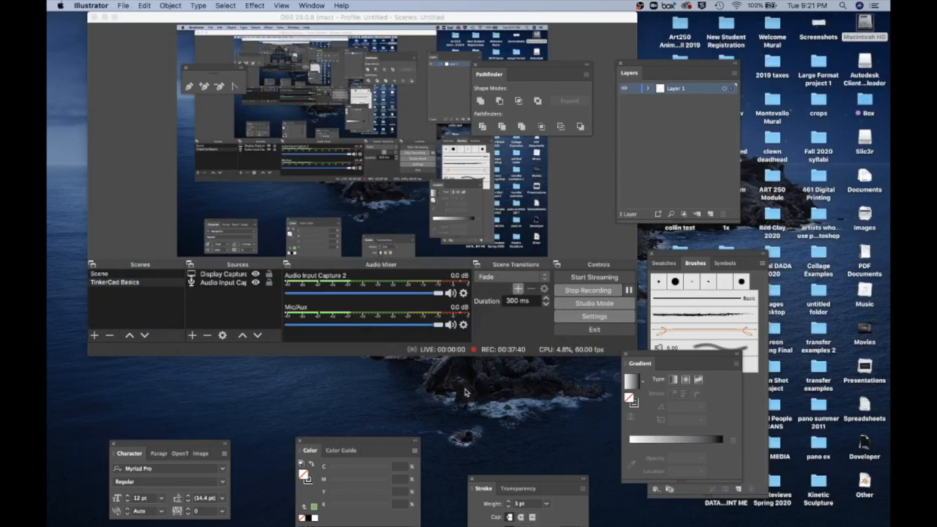